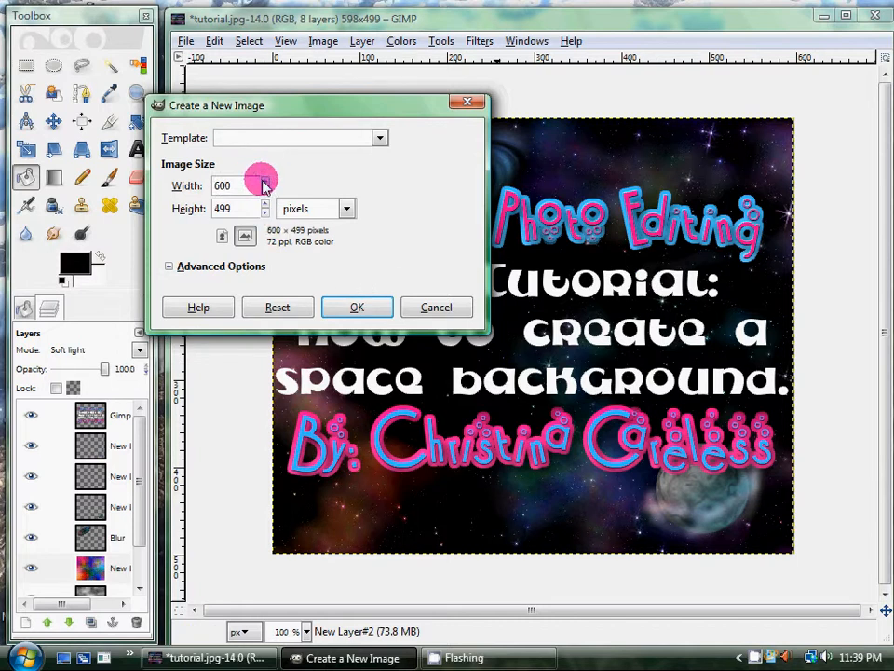
Create a new 600 × 500 pixel image and enlarge its window to fill the space beside the toolbox
{"action": "left_click", "coordinate": [265, 204]}
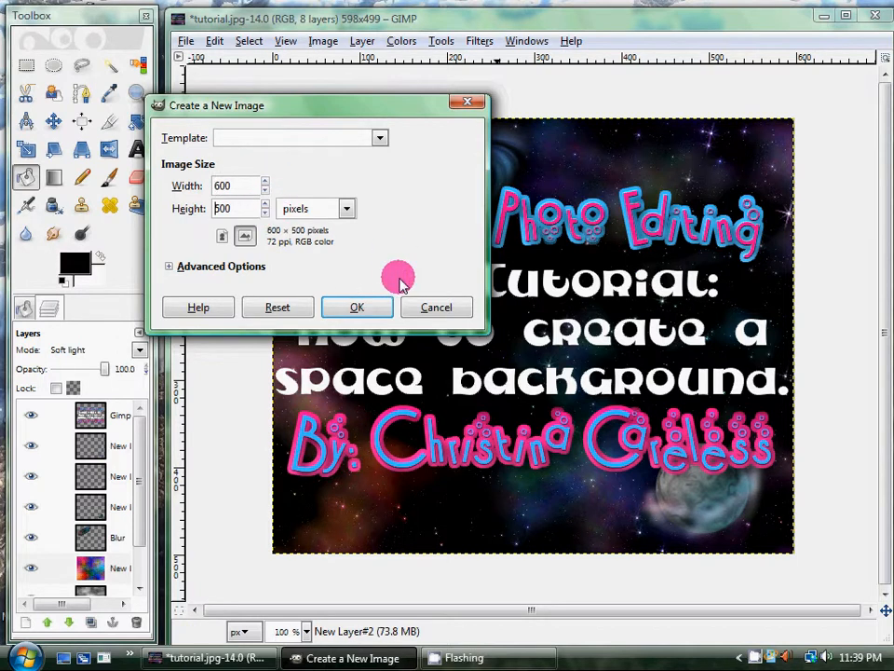
{"action": "left_click", "coordinate": [377, 318]}
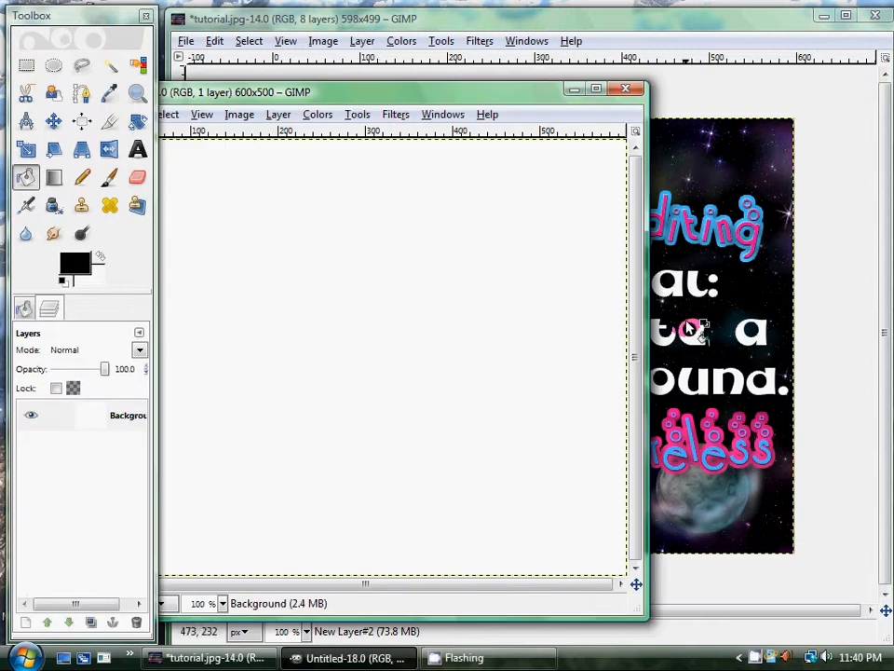
{"action": "left_click_drag", "start_coordinate": [399, 94], "coordinate": [495, 22]}
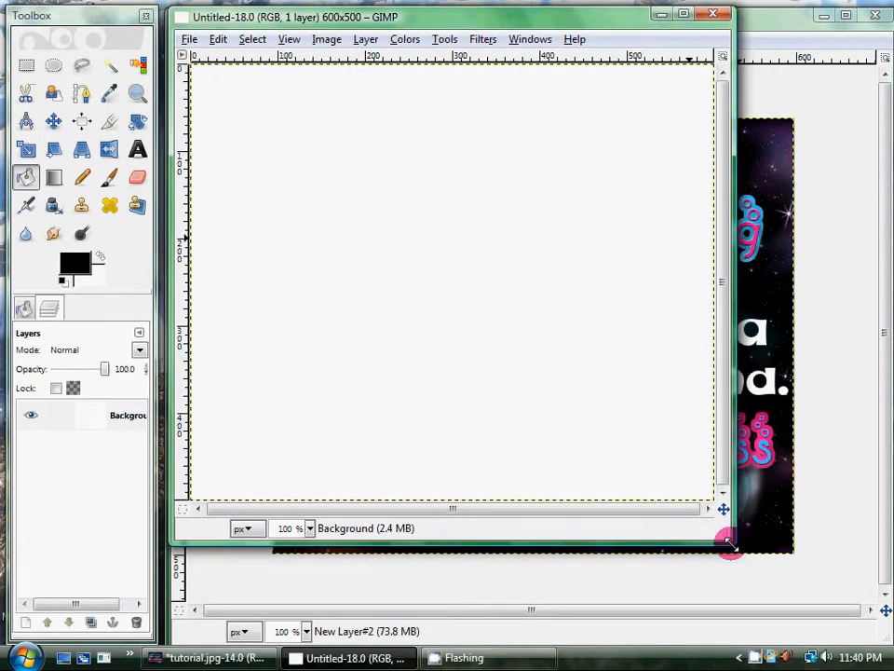
{"action": "left_click_drag", "start_coordinate": [729, 543], "coordinate": [880, 641]}
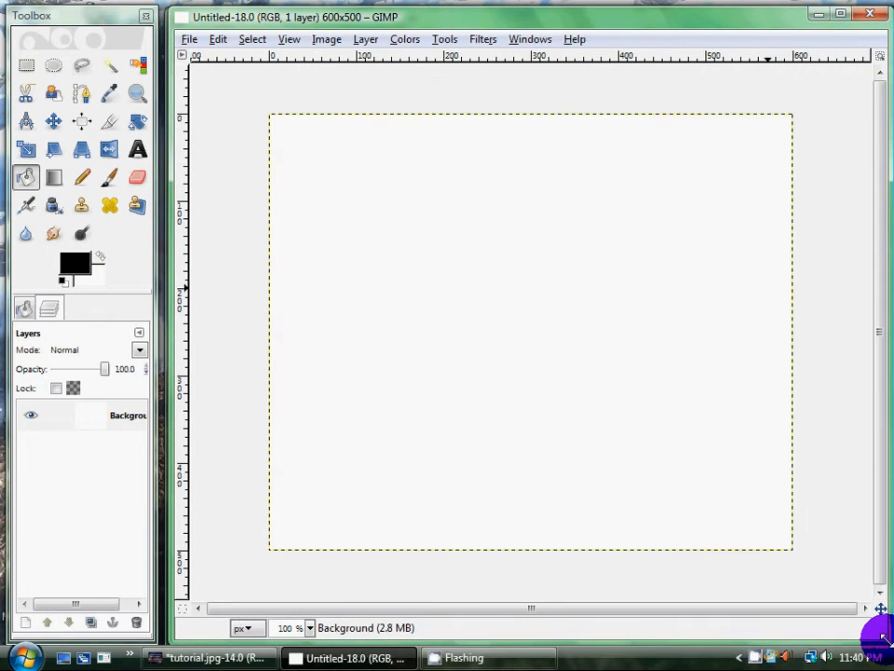
Fill the blank canvas with black using Bucket Fill
{"action": "left_click", "coordinate": [25, 178]}
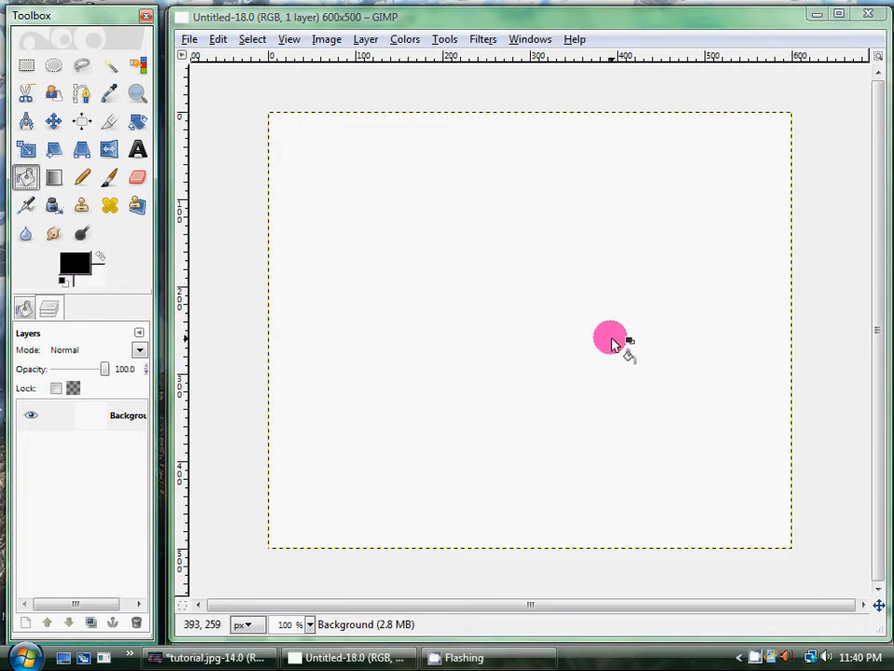
{"action": "left_click", "coordinate": [612, 344]}
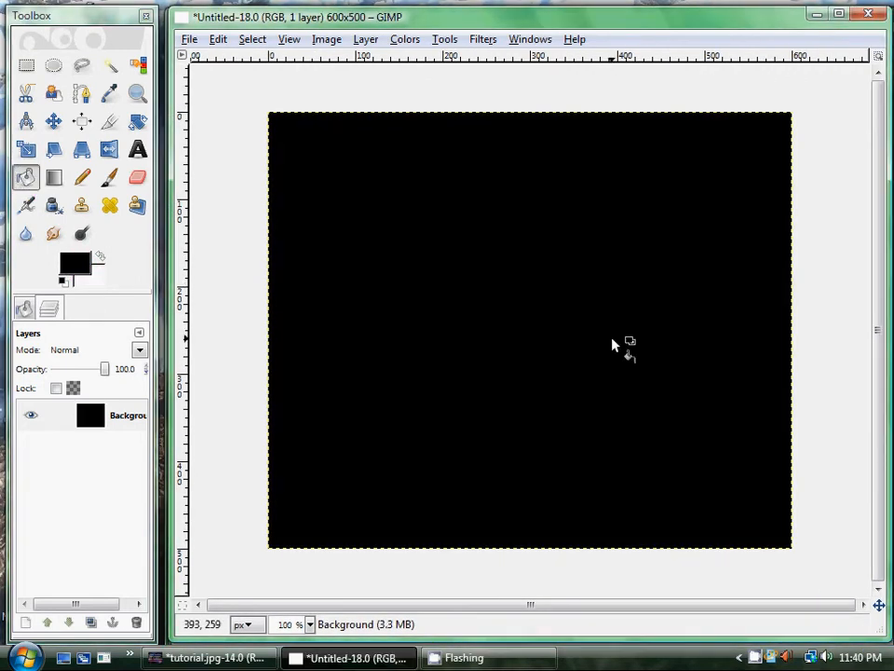
Apply HSV Noise to the black background with Holdness 8, Saturation 255 and Value 255
{"action": "left_click", "coordinate": [481, 40]}
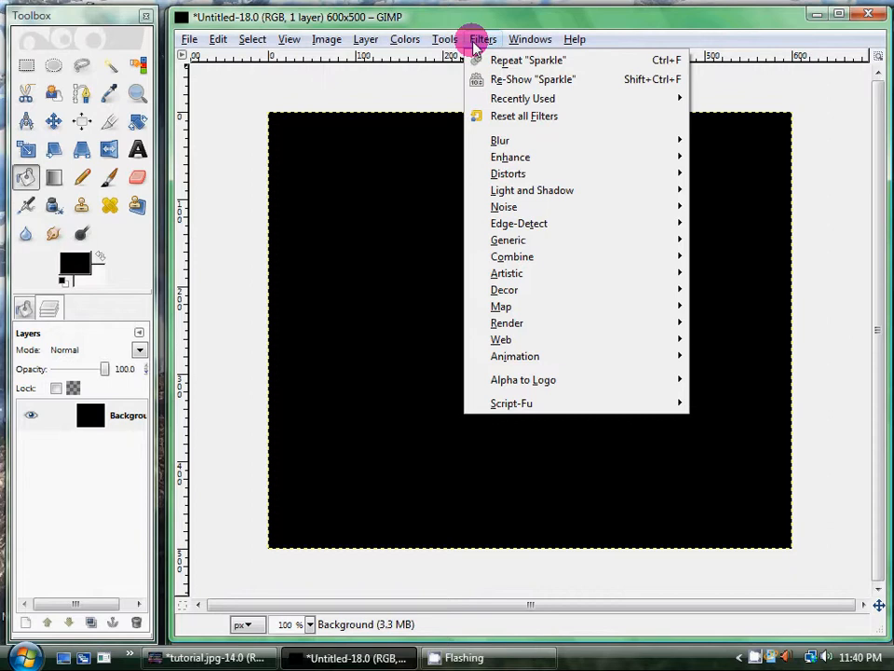
{"action": "mouse_move", "coordinate": [583, 203]}
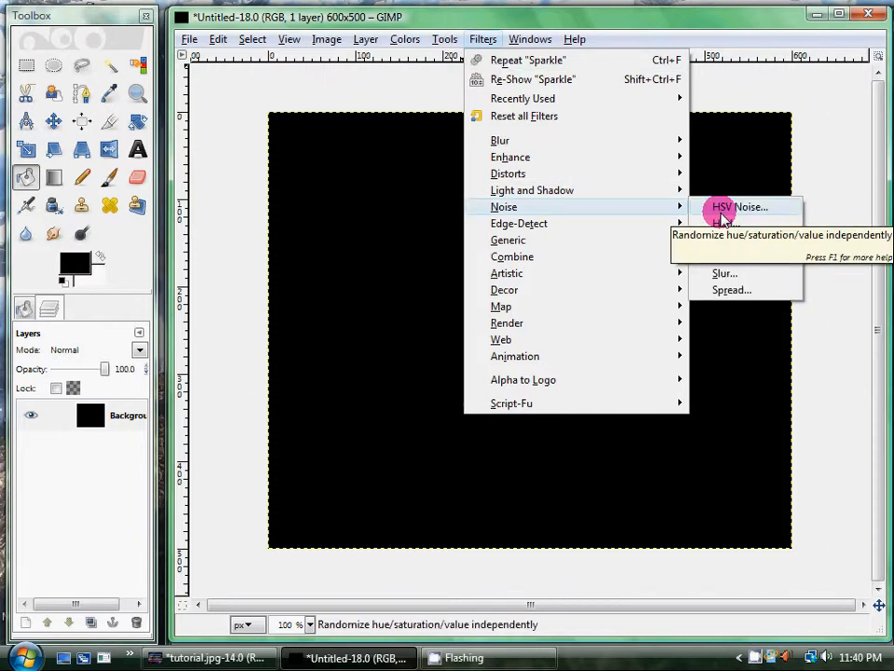
{"action": "left_click", "coordinate": [722, 210]}
{"action": "left_click_drag", "start_coordinate": [307, 427], "coordinate": [359, 425]}
{"action": "left_click_drag", "start_coordinate": [306, 451], "coordinate": [336, 460]}
{"action": "left_click_drag", "start_coordinate": [304, 374], "coordinate": [323, 382]}
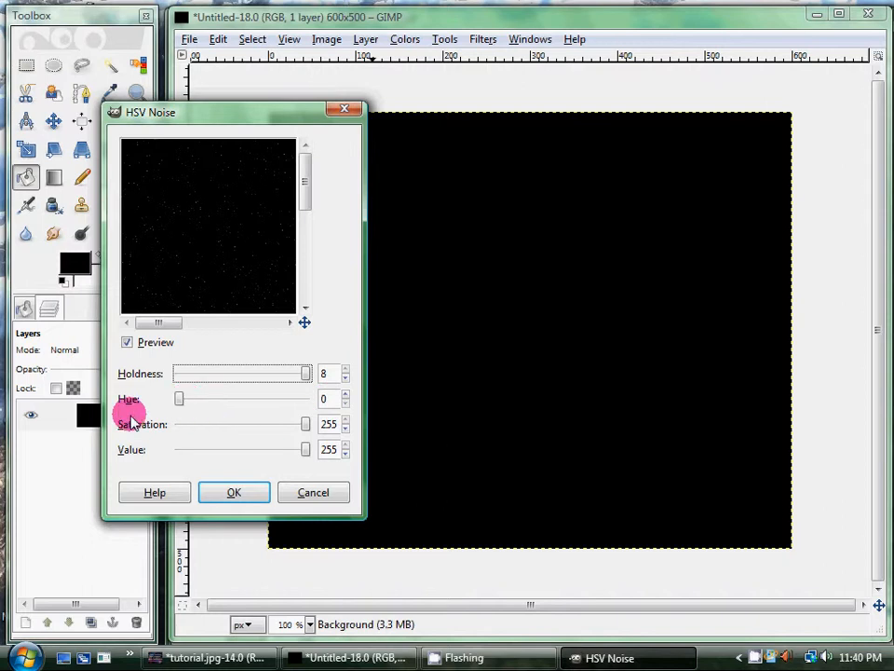
{"action": "left_click", "coordinate": [257, 494]}
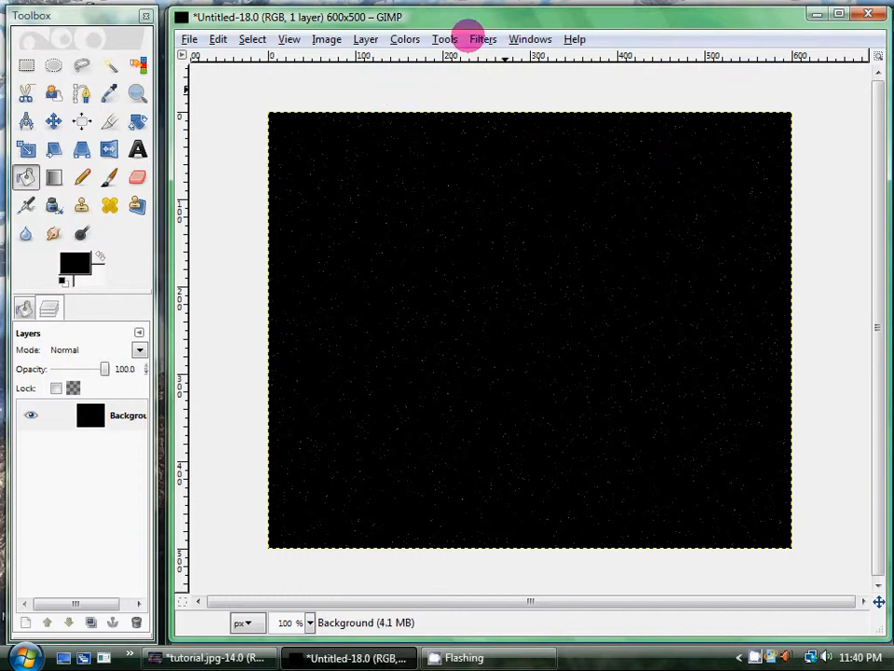
Apply the Sparkle filter to the noisy background with its preset settings to make starry sparkles
{"action": "left_click", "coordinate": [475, 39]}
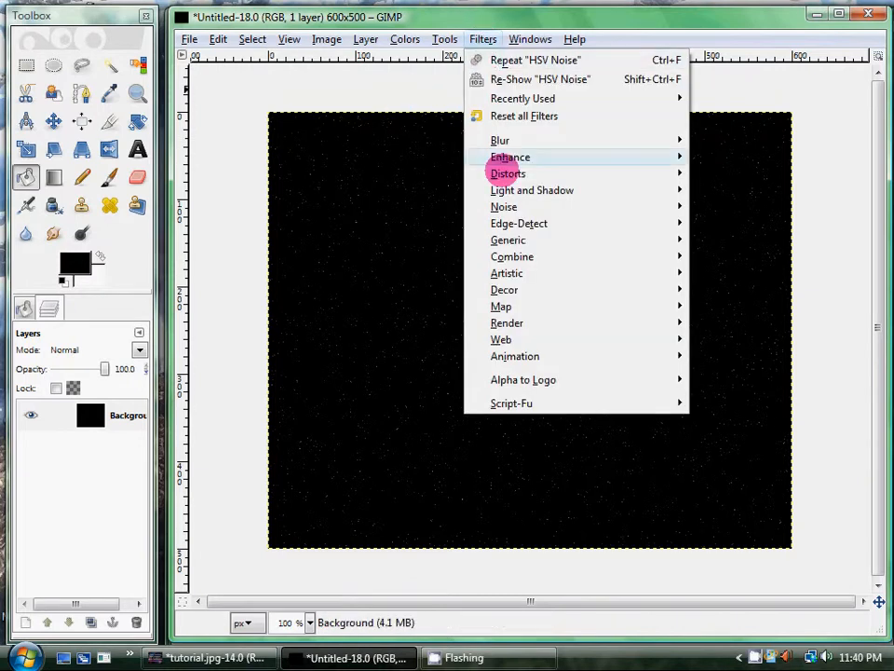
{"action": "mouse_move", "coordinate": [510, 191]}
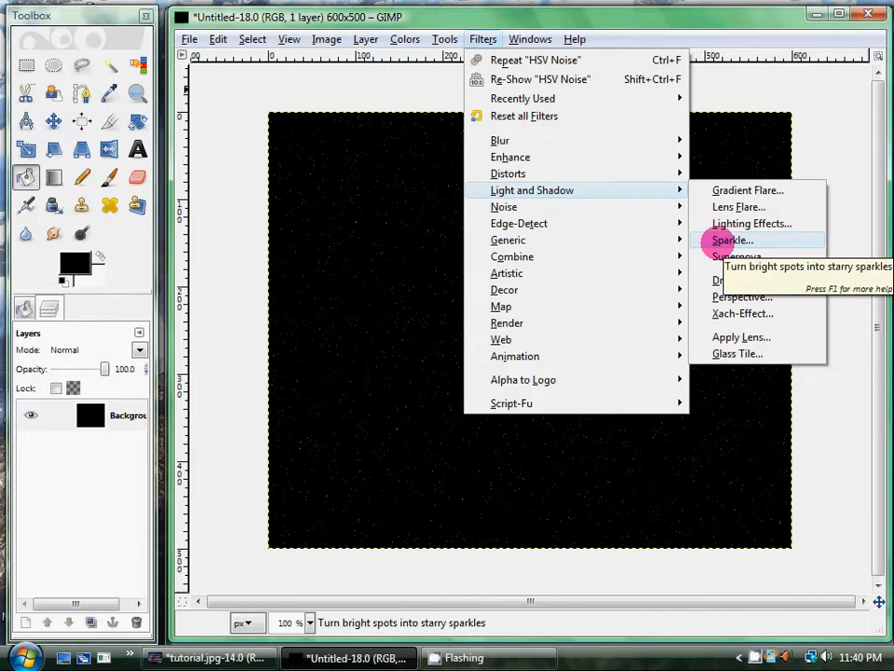
{"action": "left_click", "coordinate": [732, 241]}
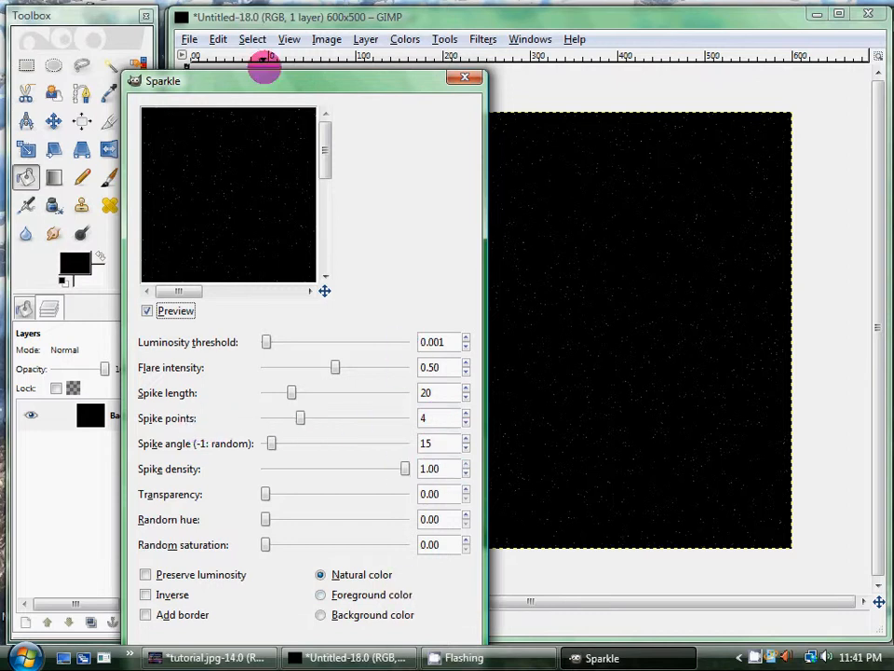
{"action": "left_click_drag", "start_coordinate": [269, 81], "coordinate": [228, 40]}
{"action": "left_click", "coordinate": [335, 612]}
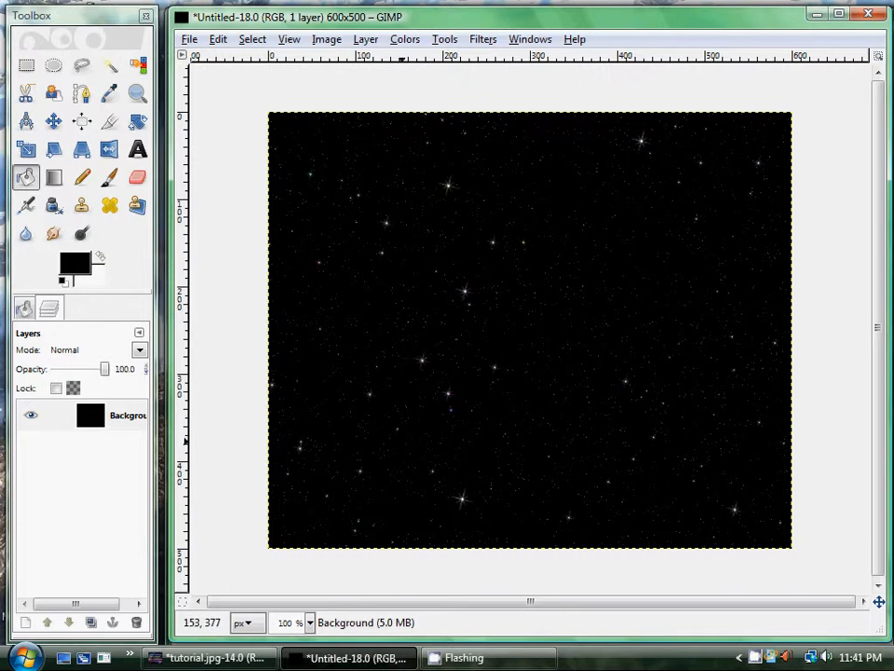
{"action": "left_click", "coordinate": [442, 654]}
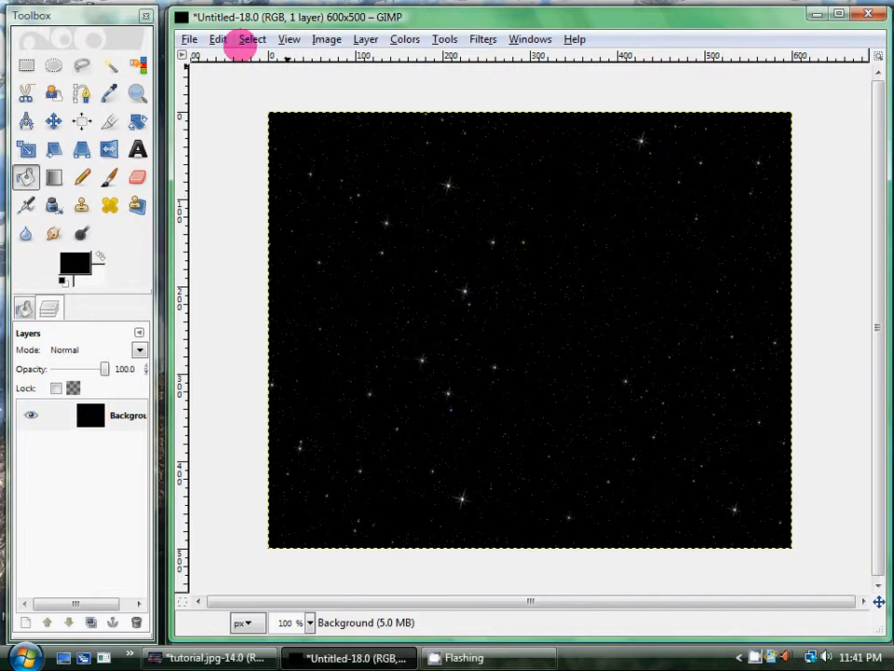
Add a new transparent 600 × 500 pixel layer named Planet and make it the active layer
{"action": "left_click", "coordinate": [368, 39]}
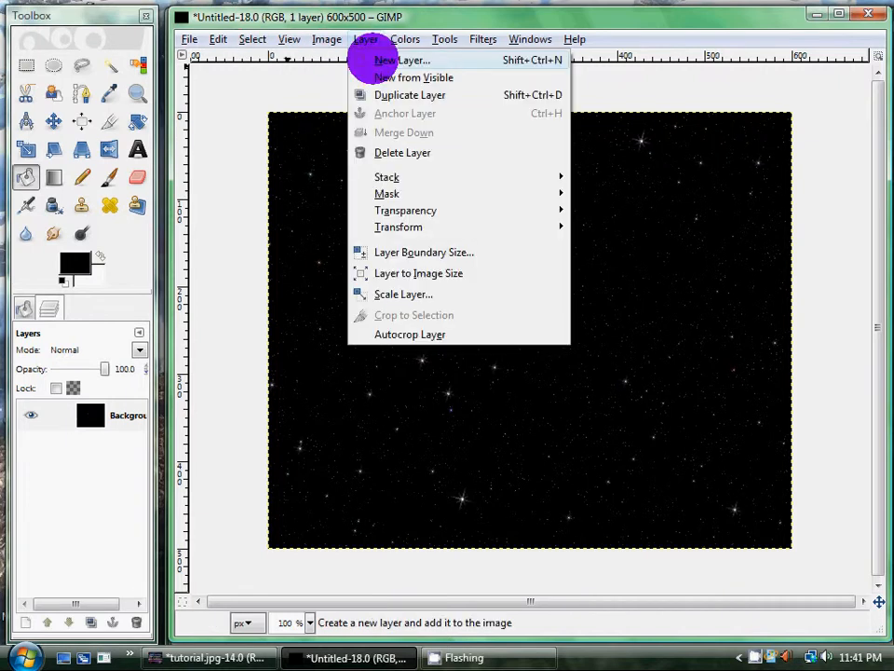
{"action": "left_click", "coordinate": [371, 58]}
{"action": "type", "text": "P"}
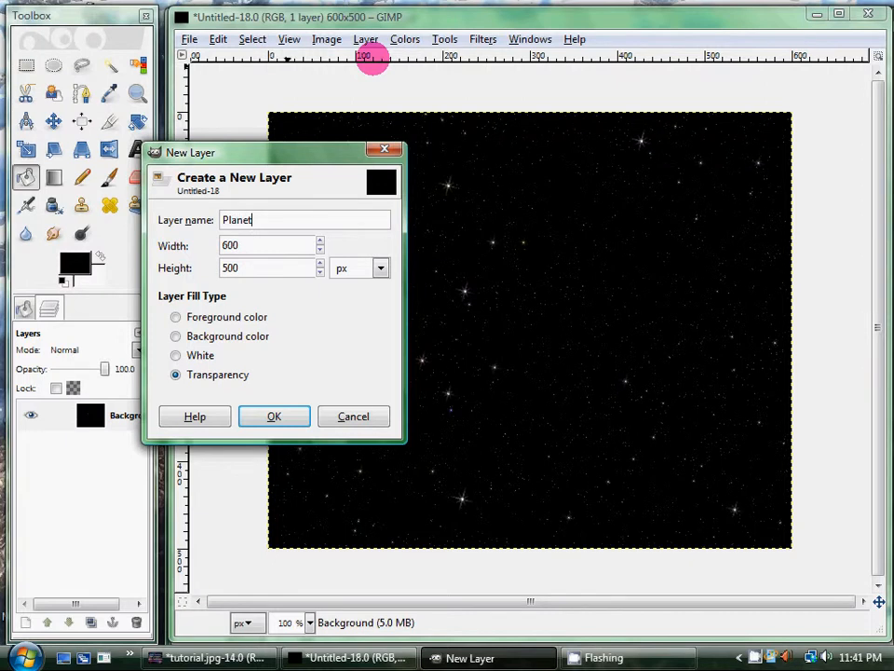
{"action": "type", "text": "lanet"}
{"action": "key", "text": "Return"}
{"action": "left_click", "coordinate": [114, 420]}
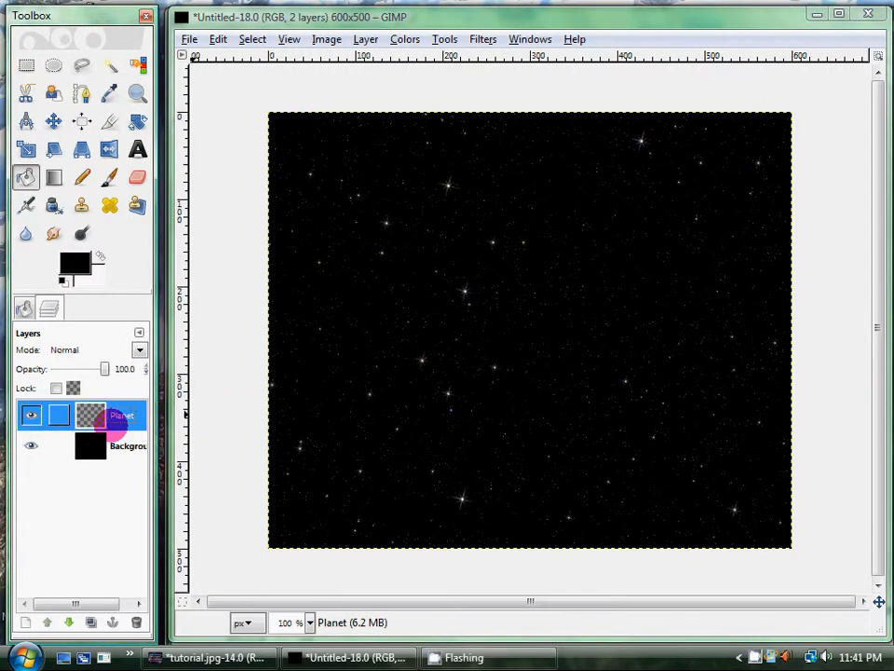
Open Sphere Designer for the Planet layer and set the type to Texture with the Noise texture
{"action": "left_click", "coordinate": [484, 39]}
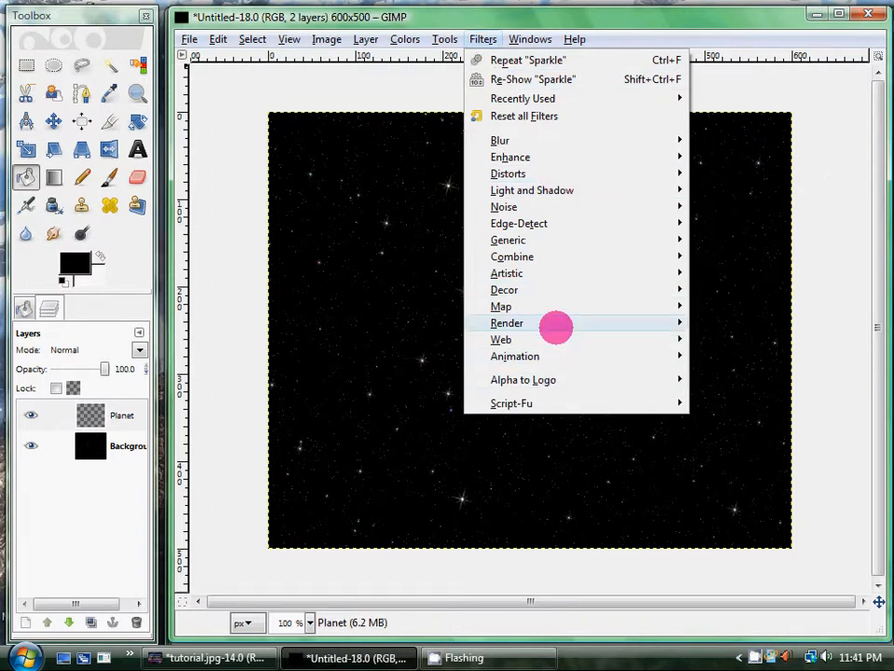
{"action": "mouse_move", "coordinate": [556, 326]}
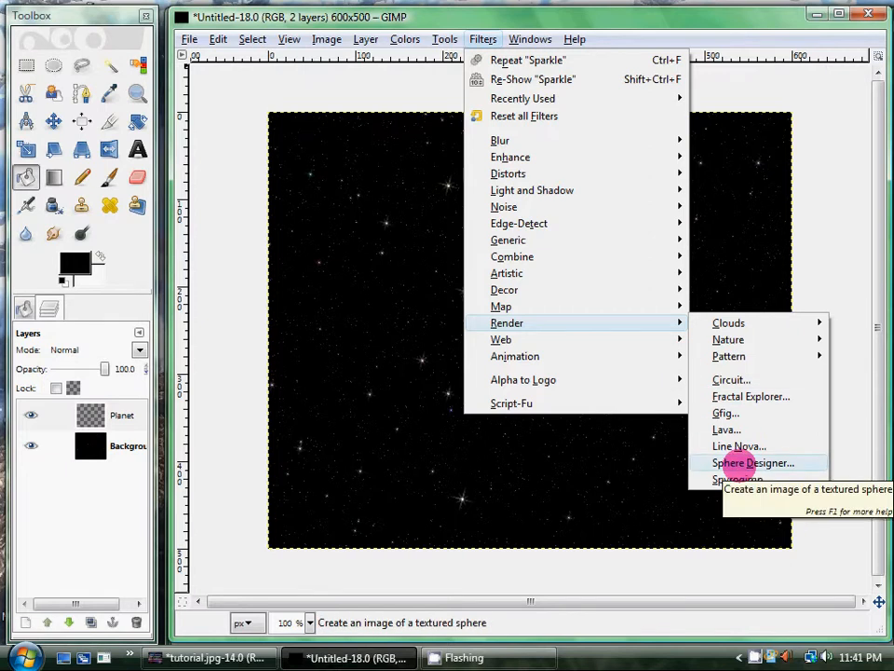
{"action": "left_click", "coordinate": [736, 463]}
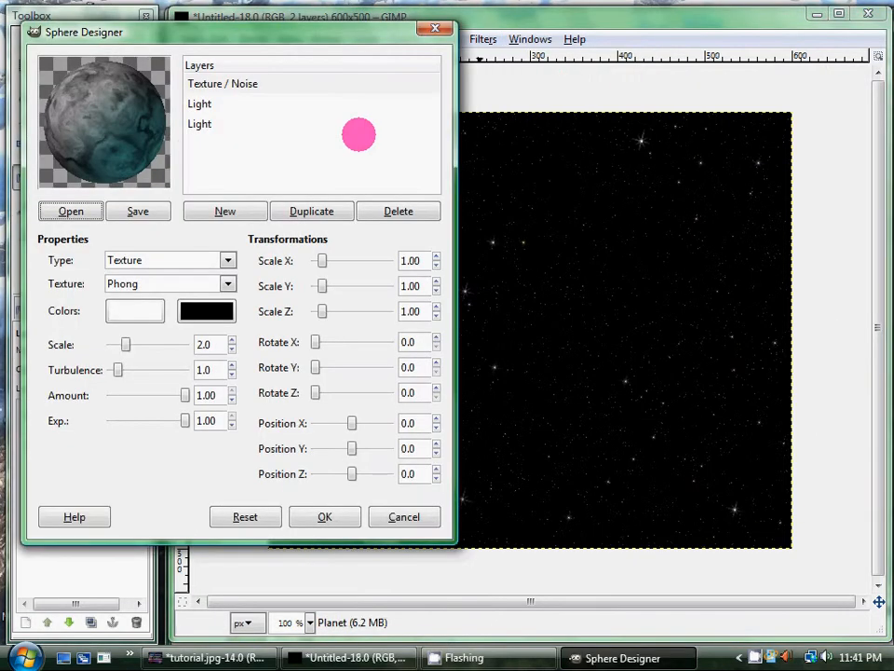
{"action": "left_click", "coordinate": [171, 257]}
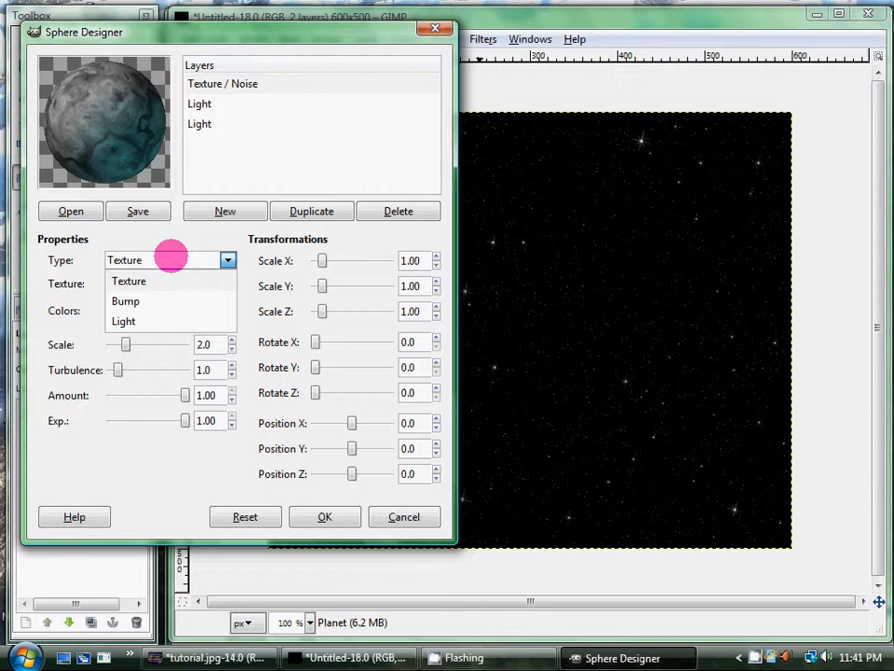
{"action": "left_click", "coordinate": [152, 278]}
{"action": "left_click", "coordinate": [152, 280]}
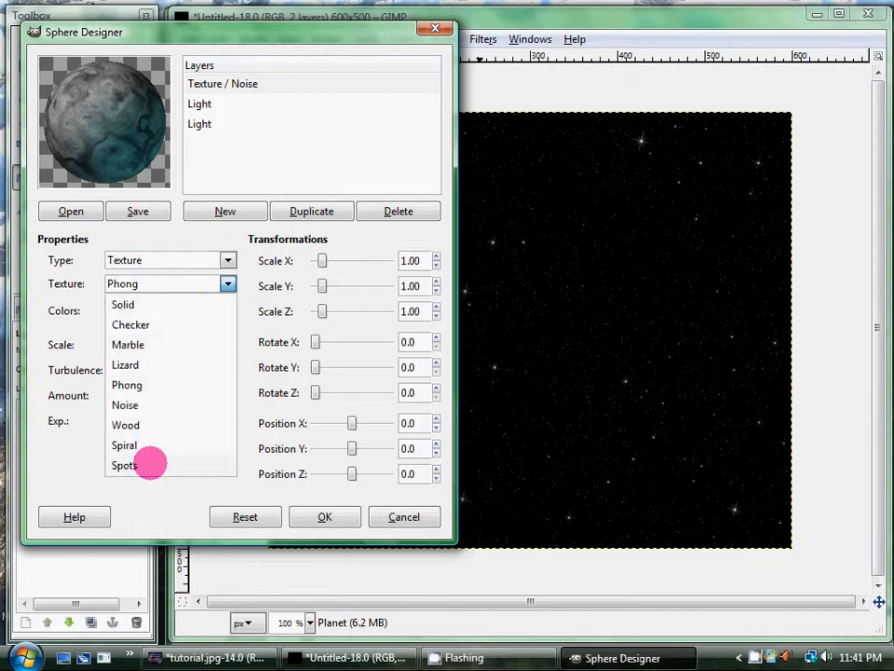
{"action": "left_click", "coordinate": [149, 402]}
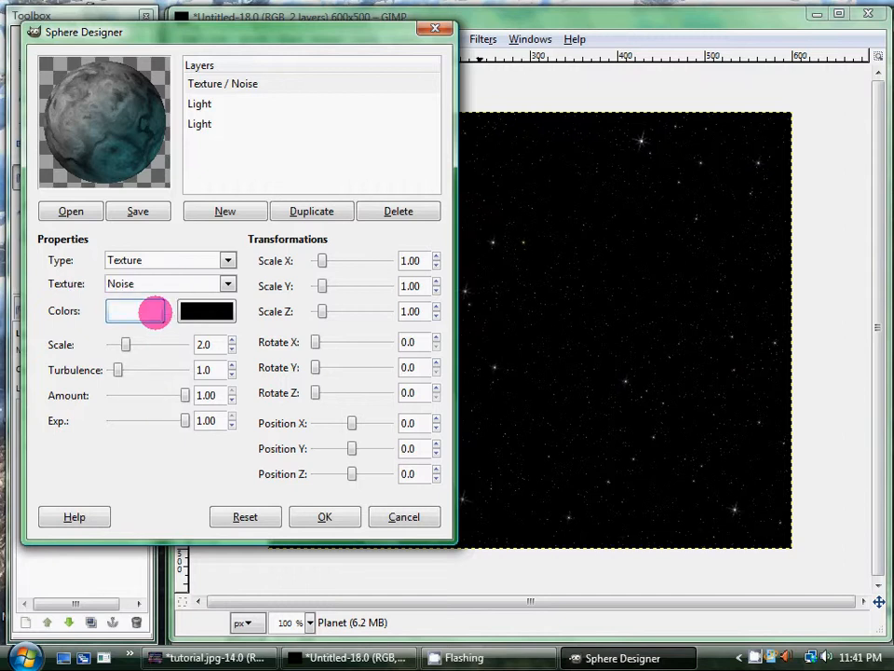
Set the sphere texture's first colour to bright red, ff2f2f
{"action": "left_click", "coordinate": [126, 311]}
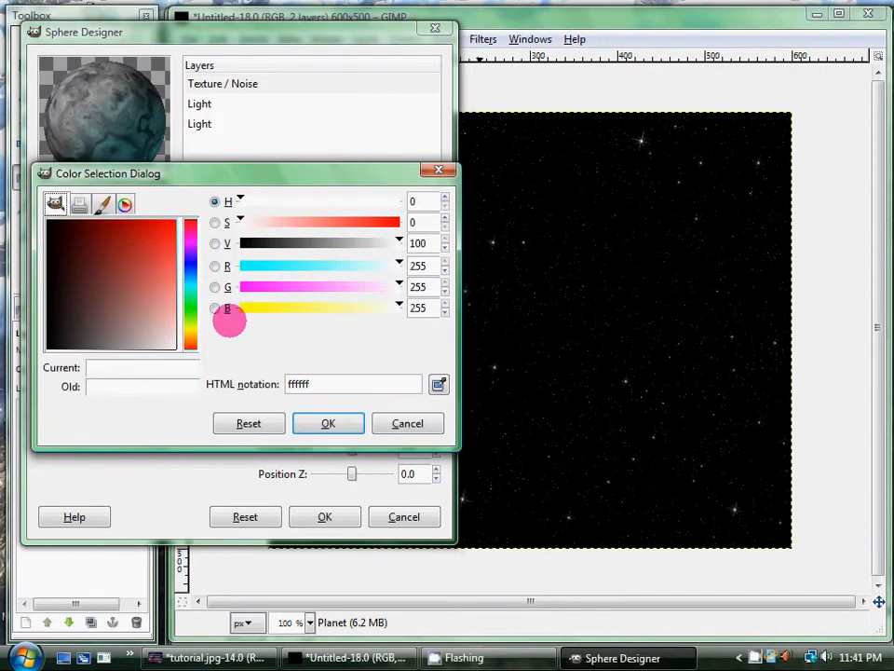
{"action": "left_click", "coordinate": [175, 244]}
{"action": "left_click", "coordinate": [349, 430]}
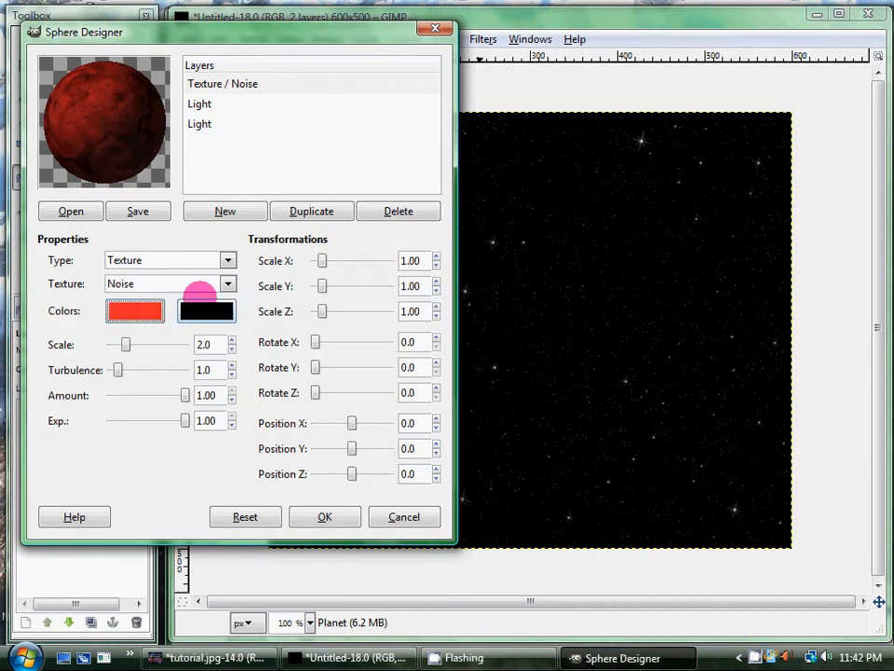
Change the sphere texture's first colour to golden brown, b78817, leaving the second colour black
{"action": "left_click", "coordinate": [133, 314]}
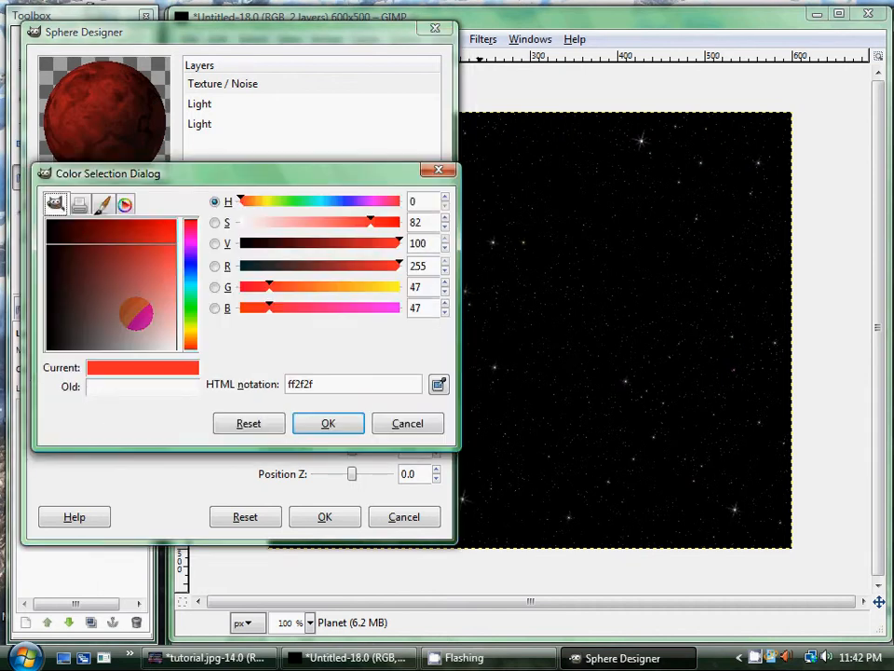
{"action": "left_click_drag", "start_coordinate": [190, 267], "coordinate": [191, 312]}
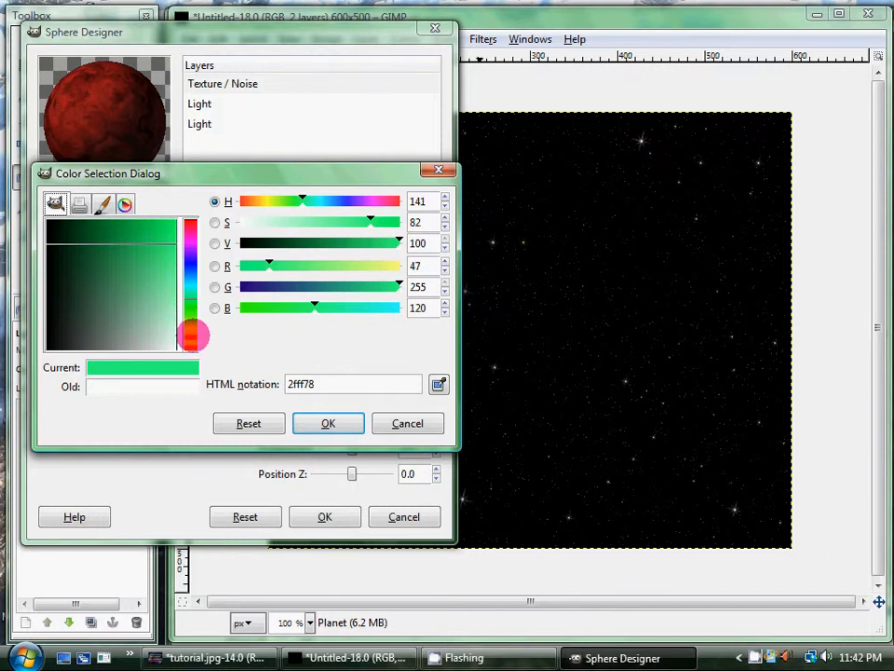
{"action": "left_click", "coordinate": [191, 333]}
{"action": "left_click", "coordinate": [138, 237]}
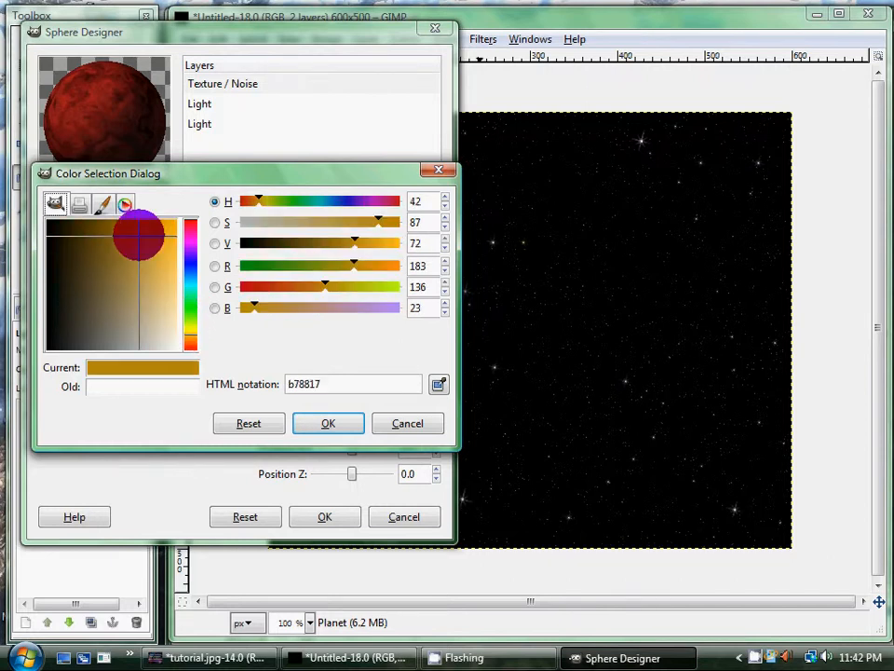
{"action": "left_click", "coordinate": [303, 421]}
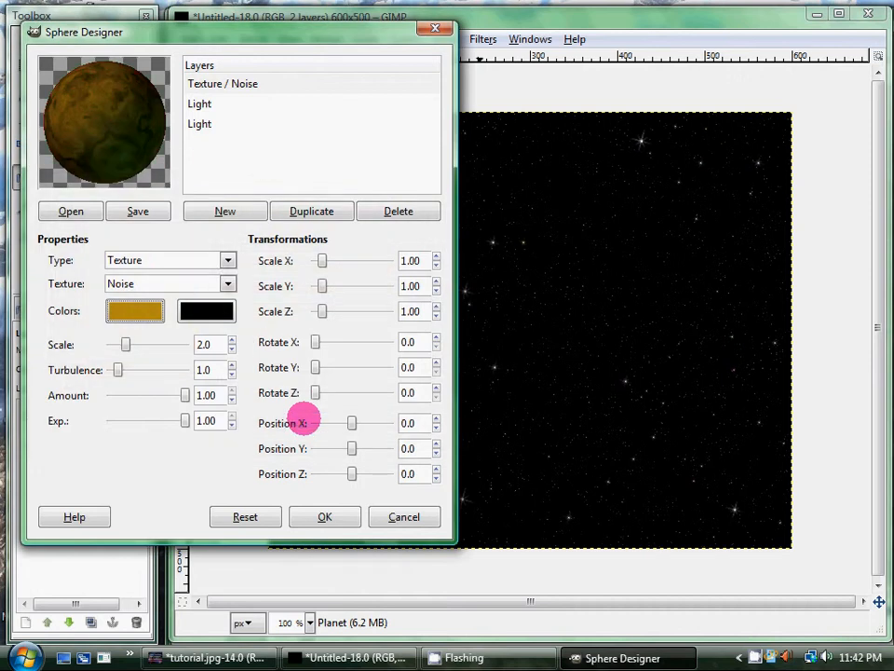
{"action": "left_click", "coordinate": [209, 308]}
{"action": "left_click", "coordinate": [402, 422]}
Set the sphere texture's first colour to crimson red
{"action": "left_click", "coordinate": [136, 311]}
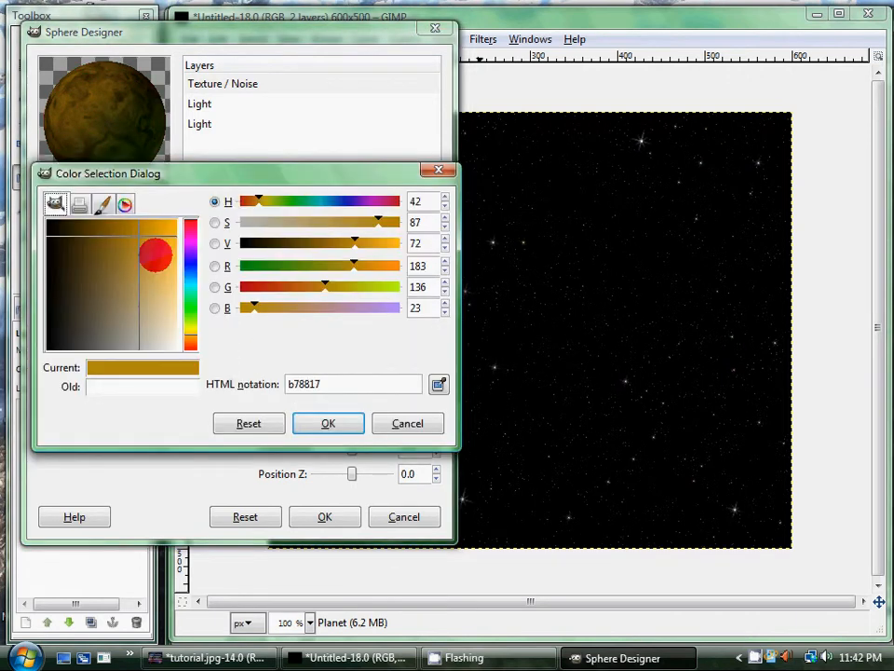
{"action": "left_click", "coordinate": [190, 241]}
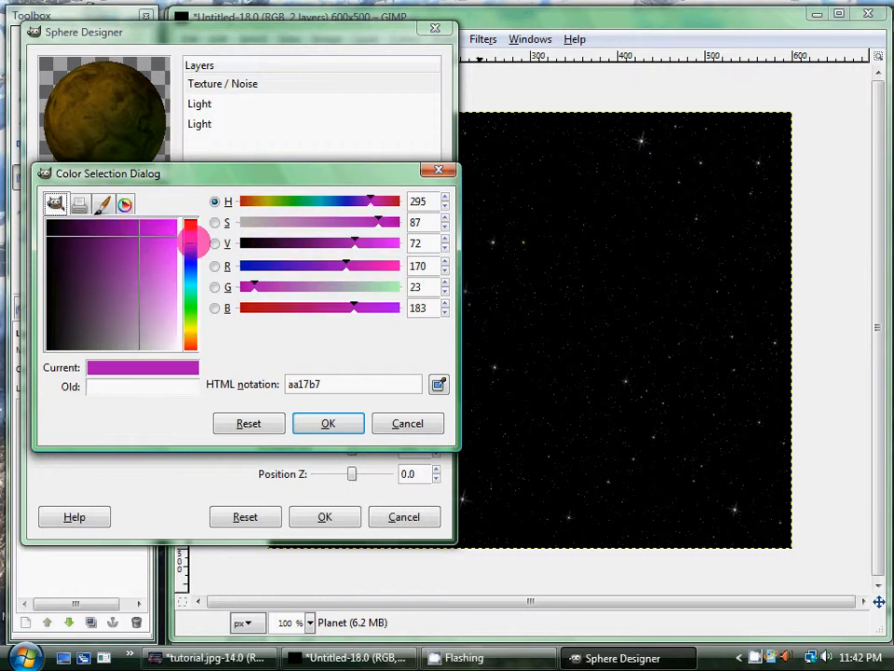
{"action": "left_click_drag", "start_coordinate": [191, 235], "coordinate": [190, 224]}
{"action": "left_click_drag", "start_coordinate": [104, 239], "coordinate": [144, 205]}
{"action": "left_click", "coordinate": [346, 424]}
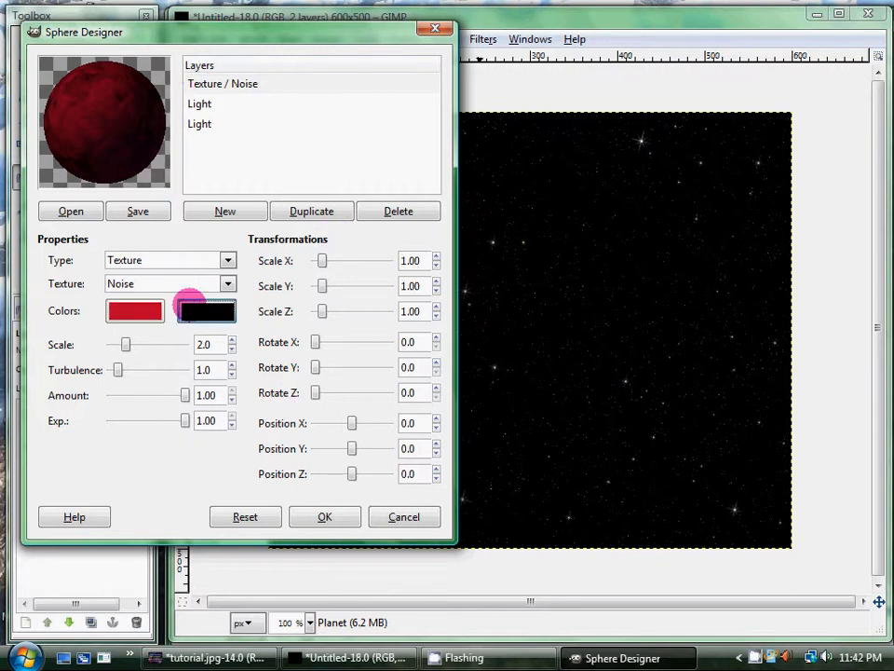
Set the sphere texture's second colour to white, ffffff
{"action": "left_click", "coordinate": [191, 307]}
{"action": "left_click_drag", "start_coordinate": [160, 292], "coordinate": [223, 379]}
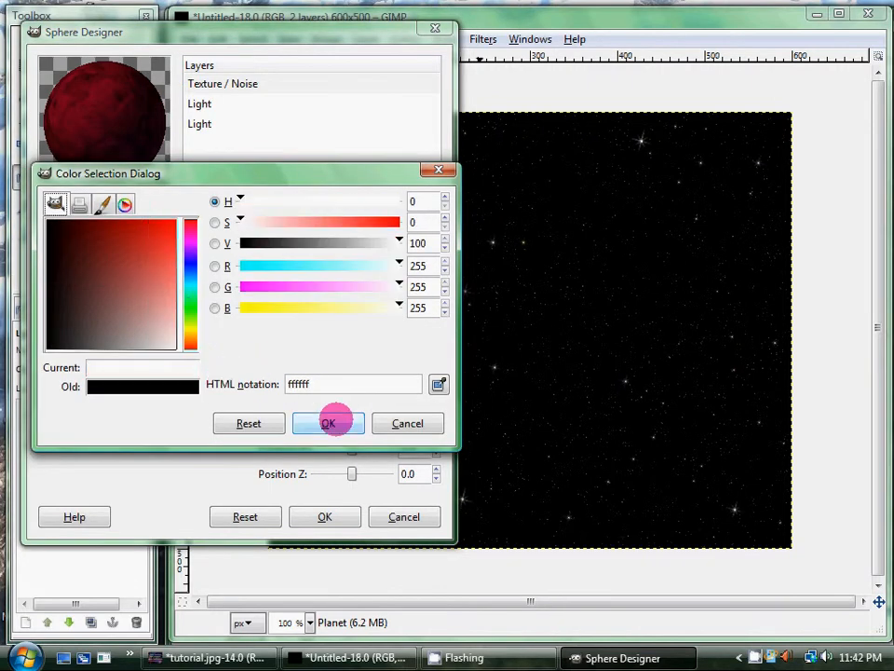
{"action": "left_click", "coordinate": [337, 419]}
Change the sphere texture's second colour to grey, 8f8f8f, and render the sphere on the planet layer
{"action": "left_click", "coordinate": [210, 308]}
{"action": "left_click_drag", "start_coordinate": [154, 312], "coordinate": [119, 366]}
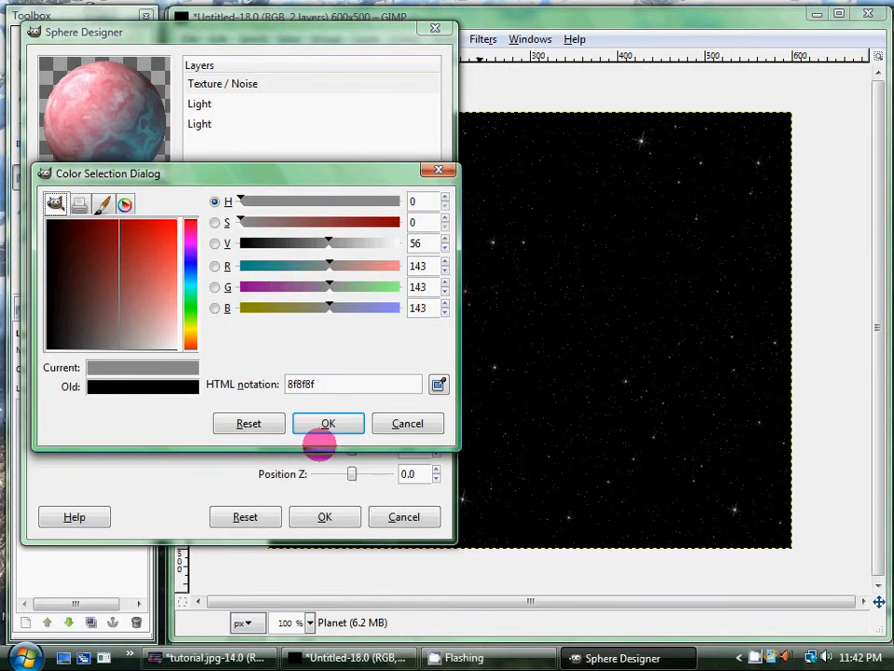
{"action": "left_click", "coordinate": [341, 425]}
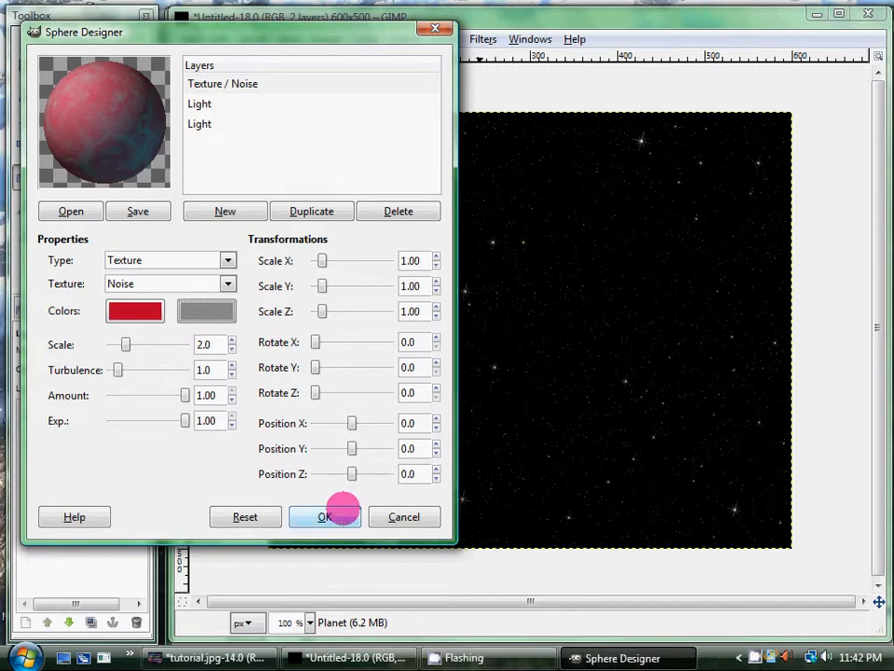
{"action": "left_click", "coordinate": [342, 508]}
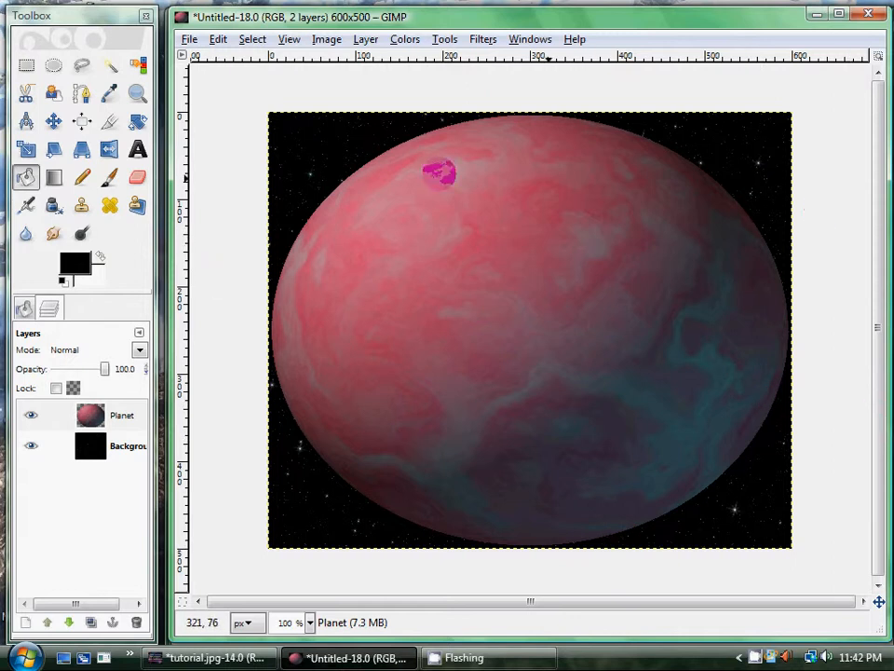
Scale the planet layer horizontally to 464 px wide, keeping its height at 500 px, to make the planet rounder
{"action": "left_click", "coordinate": [26, 149]}
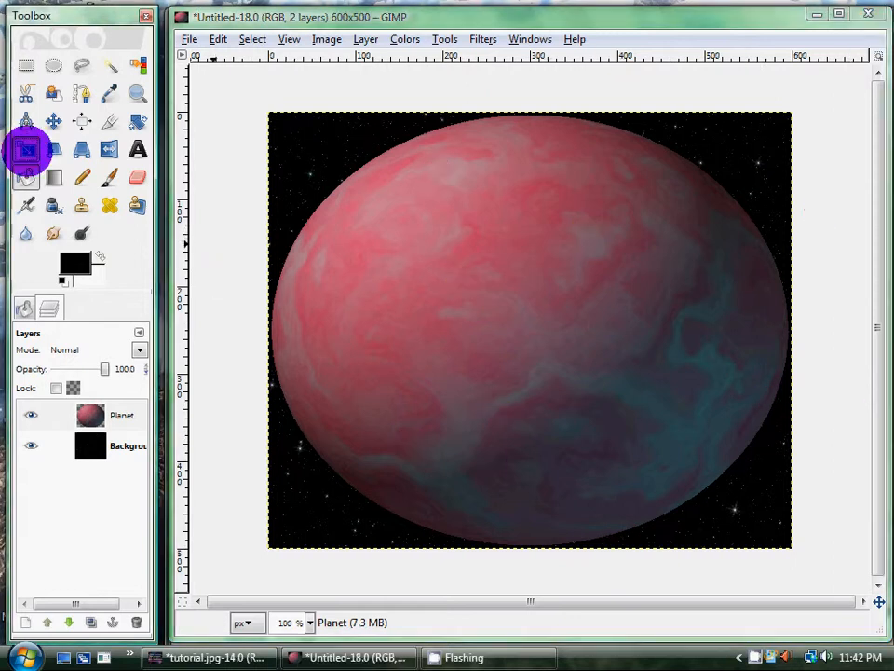
{"action": "left_click", "coordinate": [280, 330]}
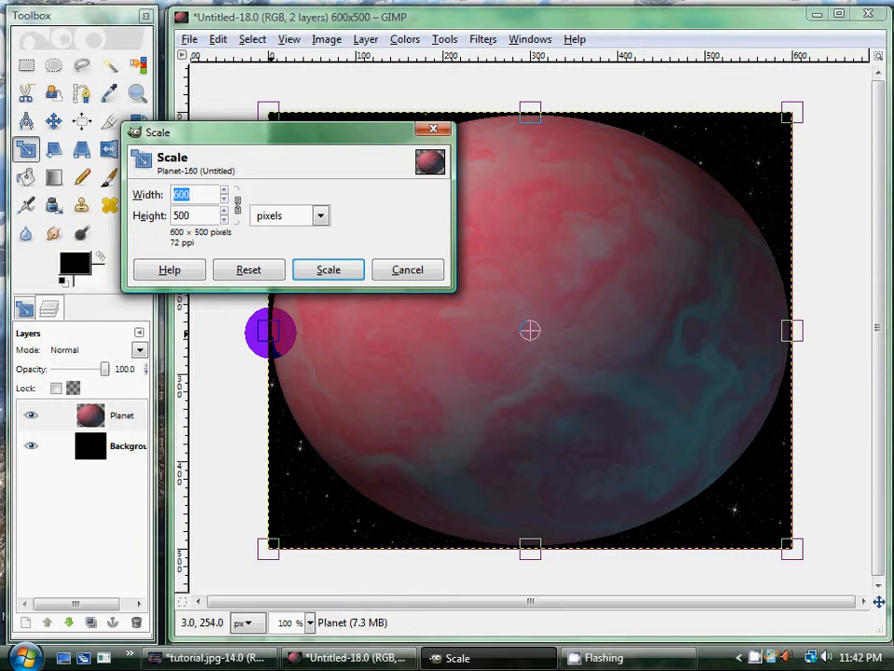
{"action": "left_click_drag", "start_coordinate": [270, 332], "coordinate": [386, 329]}
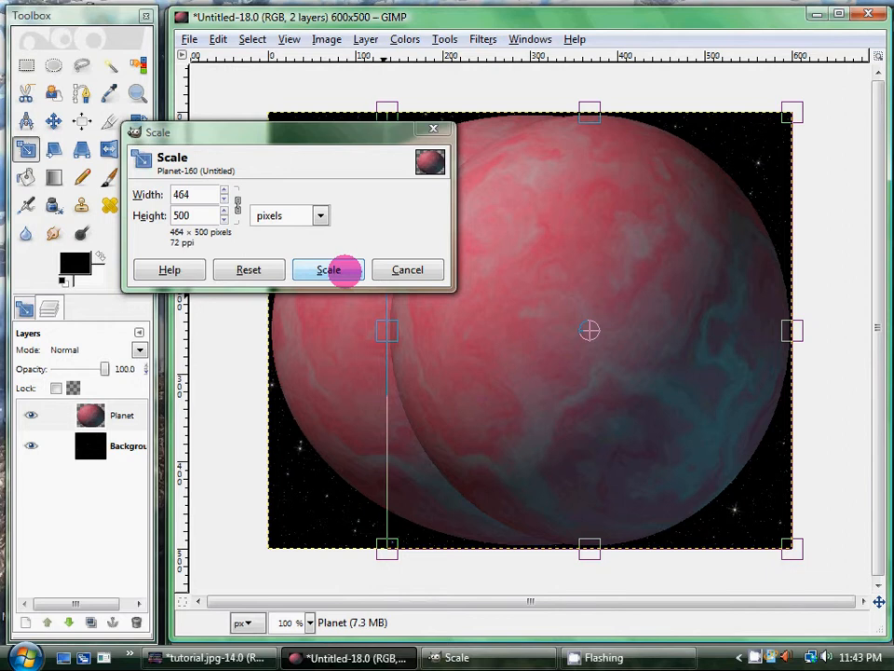
{"action": "left_click", "coordinate": [328, 269]}
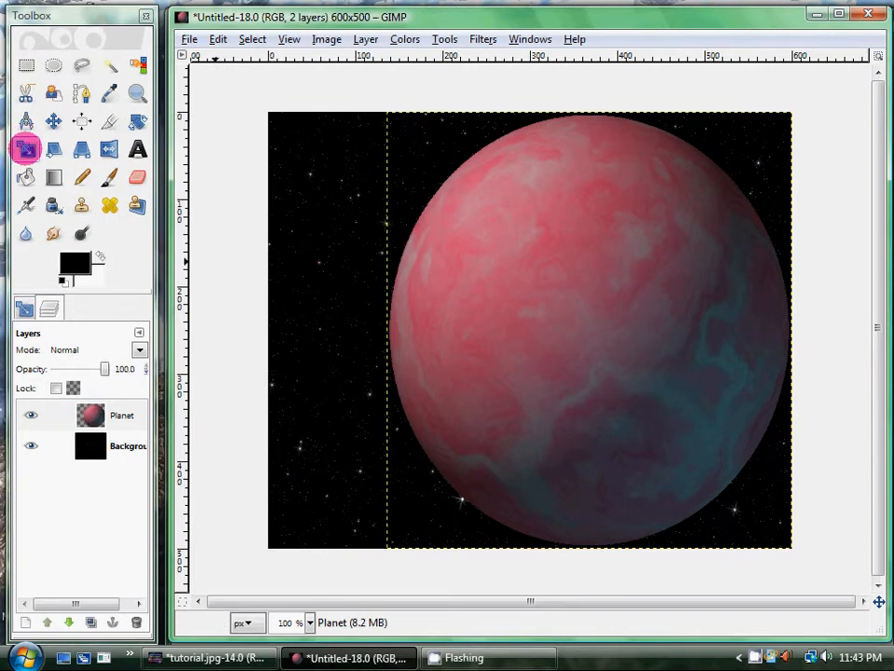
Scale the planet layer down with linked proportions to 86 × 93 px
{"action": "left_click", "coordinate": [531, 262]}
{"action": "left_click", "coordinate": [238, 208]}
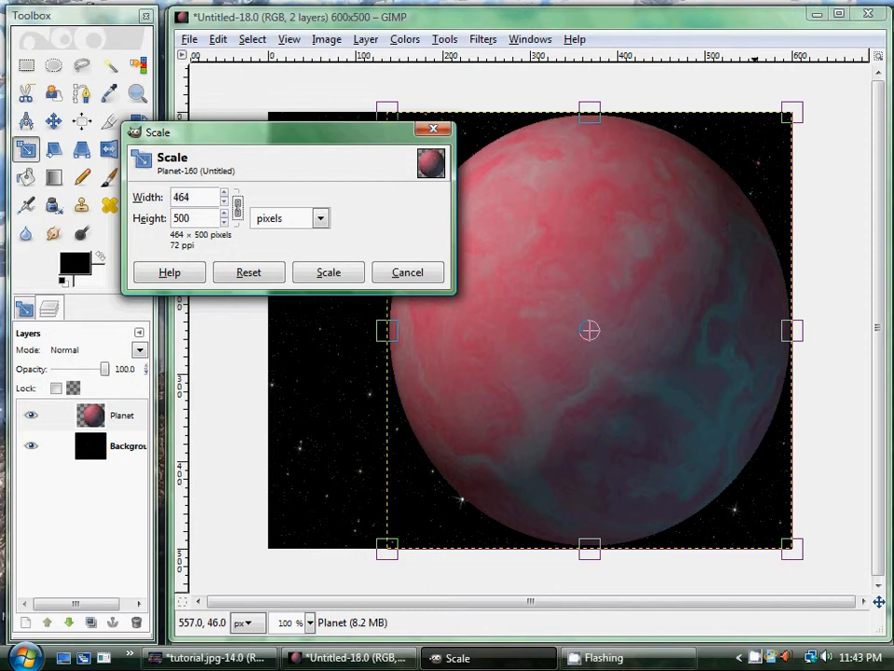
{"action": "left_click_drag", "start_coordinate": [754, 153], "coordinate": [441, 496]}
{"action": "left_click_drag", "start_coordinate": [472, 457], "coordinate": [462, 467]}
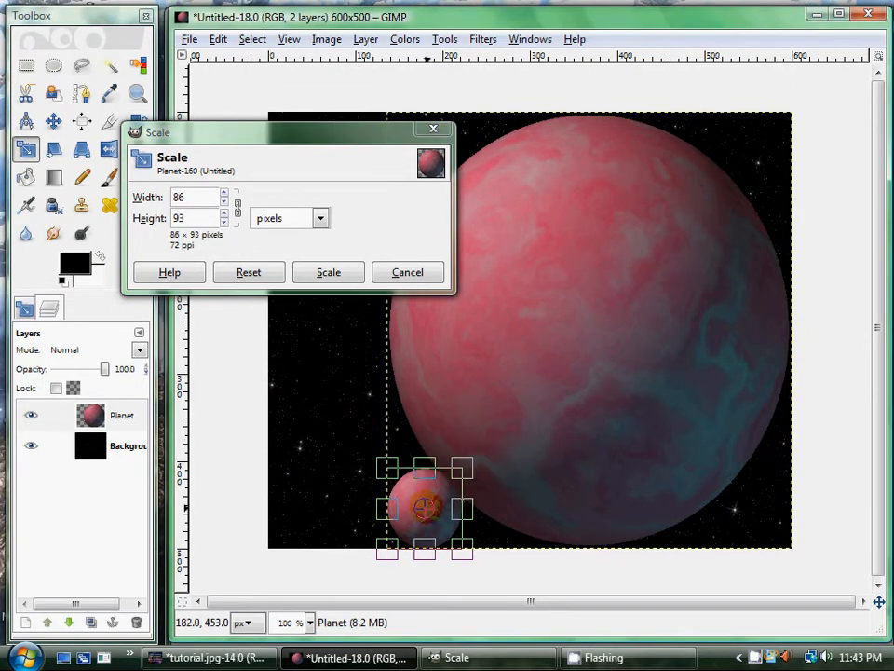
{"action": "left_click", "coordinate": [328, 274]}
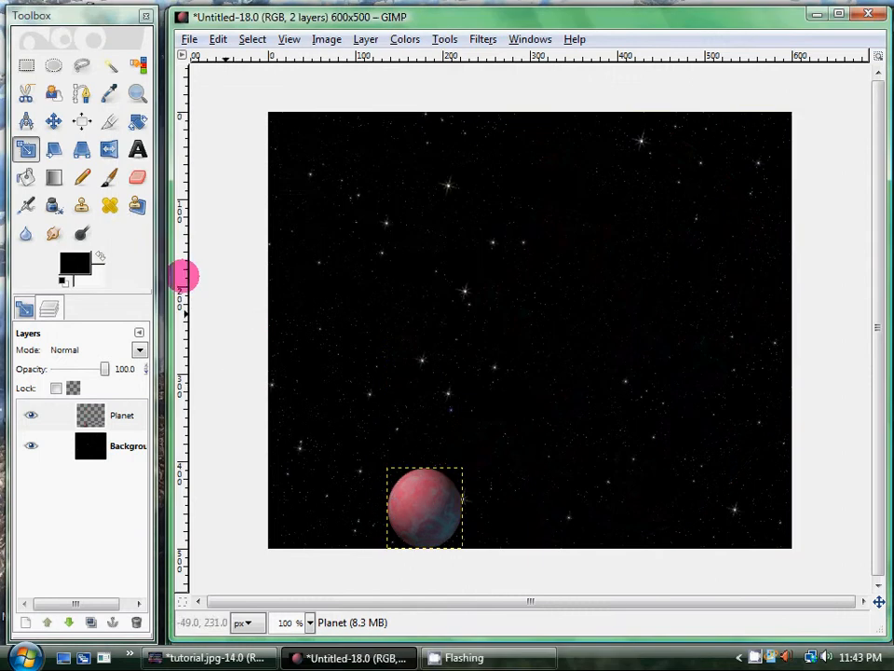
Move the small planet to the upper-right area of the starry sky
{"action": "left_click", "coordinate": [56, 121]}
{"action": "left_click", "coordinate": [424, 548]}
{"action": "left_click_drag", "start_coordinate": [423, 548], "coordinate": [713, 203]}
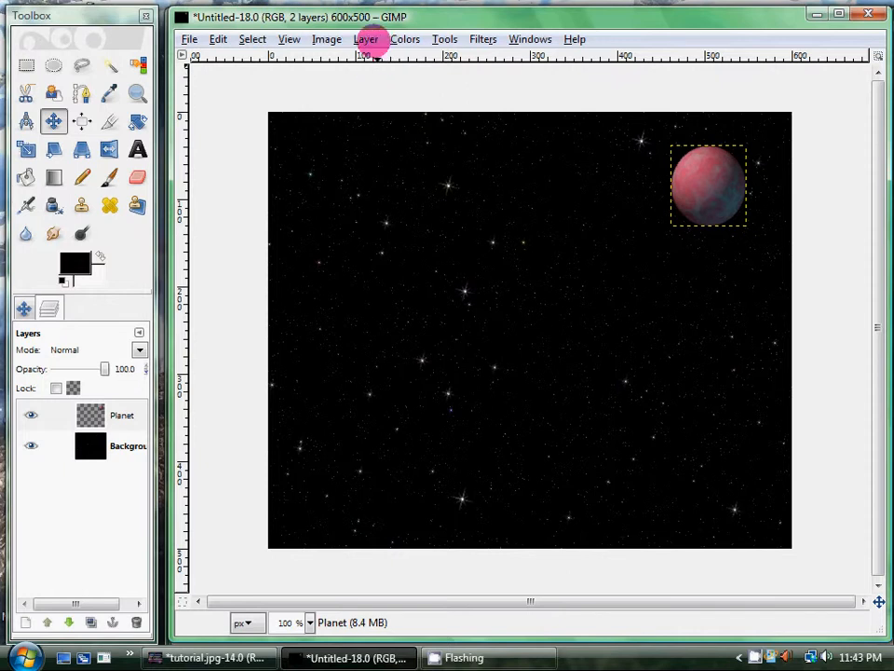
Add a transparent 600 × 500 px layer above the planet, and move the planet to the upper-left area of the sky
{"action": "left_click", "coordinate": [366, 40]}
{"action": "left_click", "coordinate": [373, 57]}
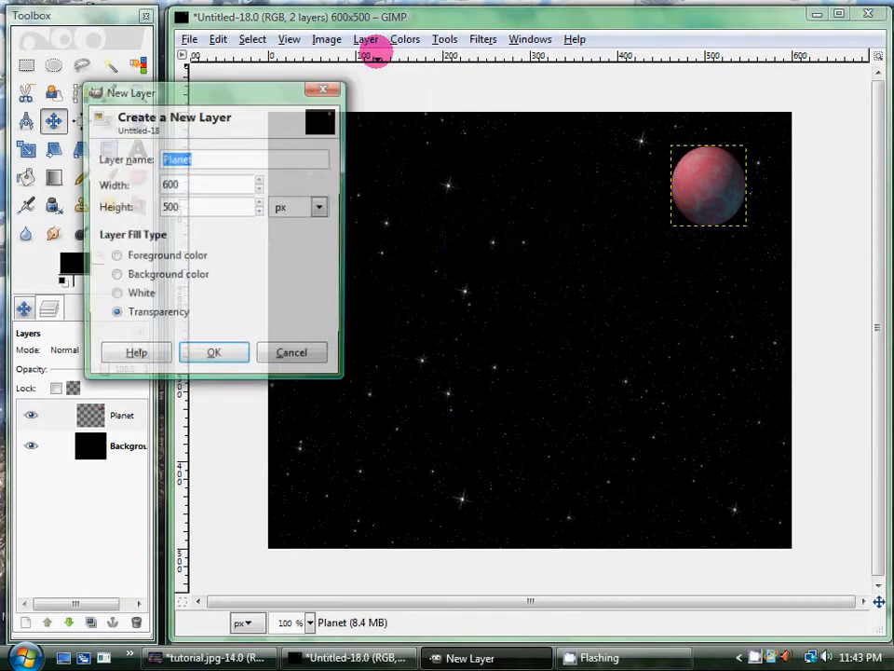
{"action": "left_click", "coordinate": [223, 356]}
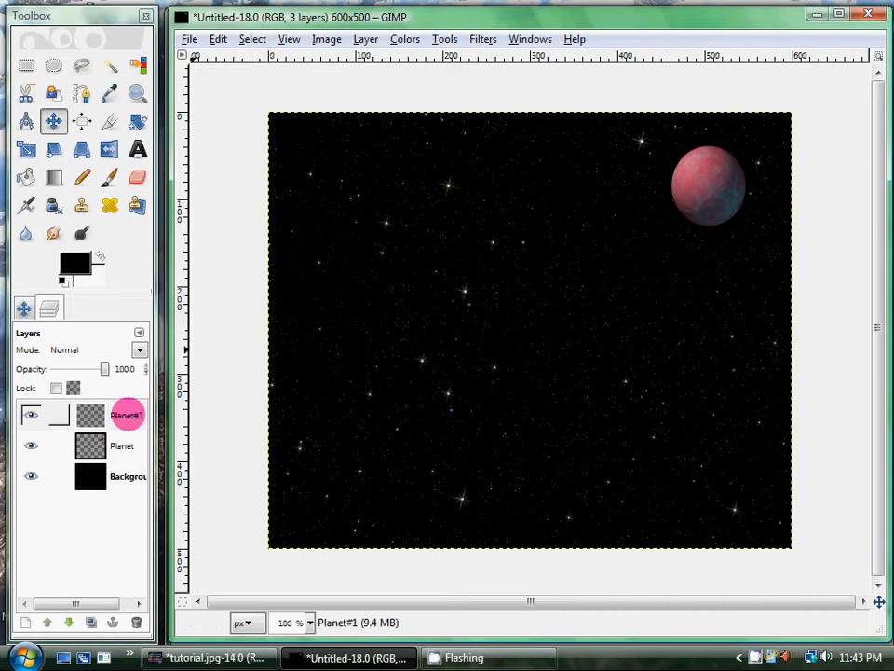
{"action": "left_click", "coordinate": [128, 415]}
{"action": "left_click_drag", "start_coordinate": [718, 193], "coordinate": [351, 193]}
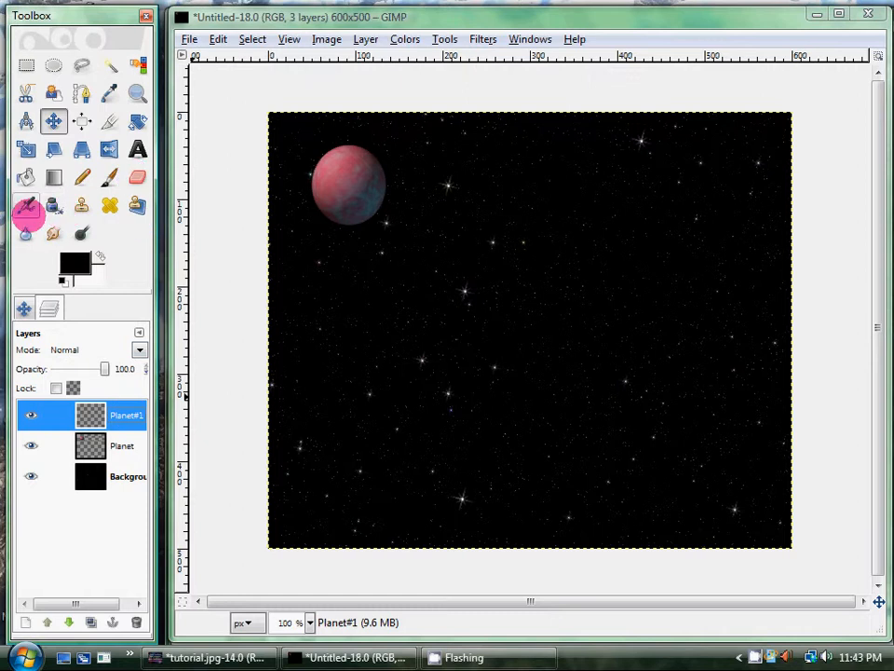
Airbrush white haze on the new layer along the planet's lower-right edge and over its shaded side
{"action": "left_click", "coordinate": [26, 207]}
{"action": "left_click", "coordinate": [100, 256]}
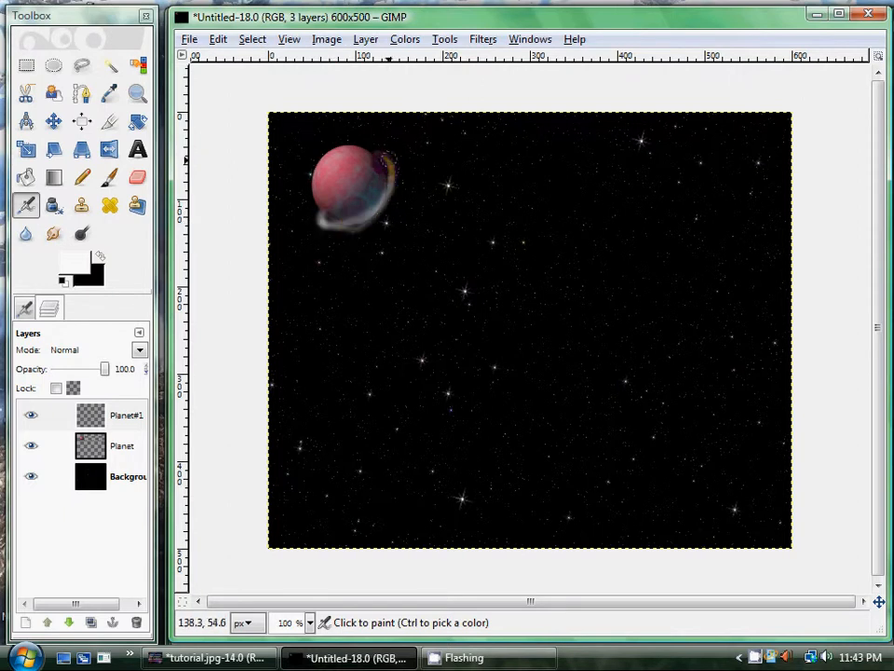
{"action": "mouse_move", "coordinate": [396, 176]}
{"action": "left_mouse_down"}
{"action": "mouse_move", "coordinate": [348, 230]}
{"action": "mouse_move", "coordinate": [381, 203]}
{"action": "left_mouse_up"}
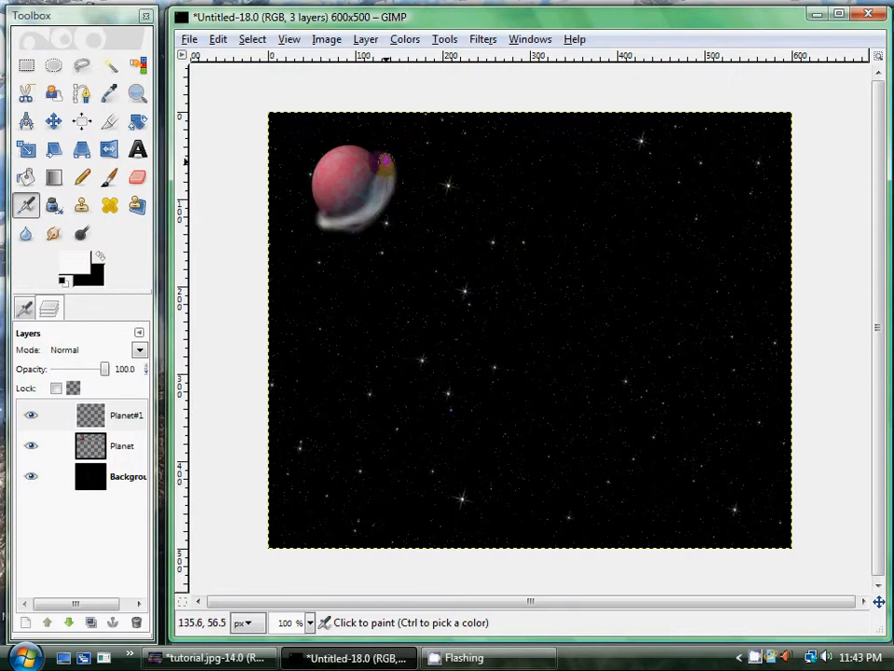
{"action": "left_click", "coordinate": [388, 159]}
{"action": "mouse_move", "coordinate": [380, 159]}
{"action": "left_mouse_down"}
{"action": "mouse_move", "coordinate": [324, 222]}
{"action": "mouse_move", "coordinate": [350, 210]}
{"action": "mouse_move", "coordinate": [388, 167]}
{"action": "left_mouse_up"}
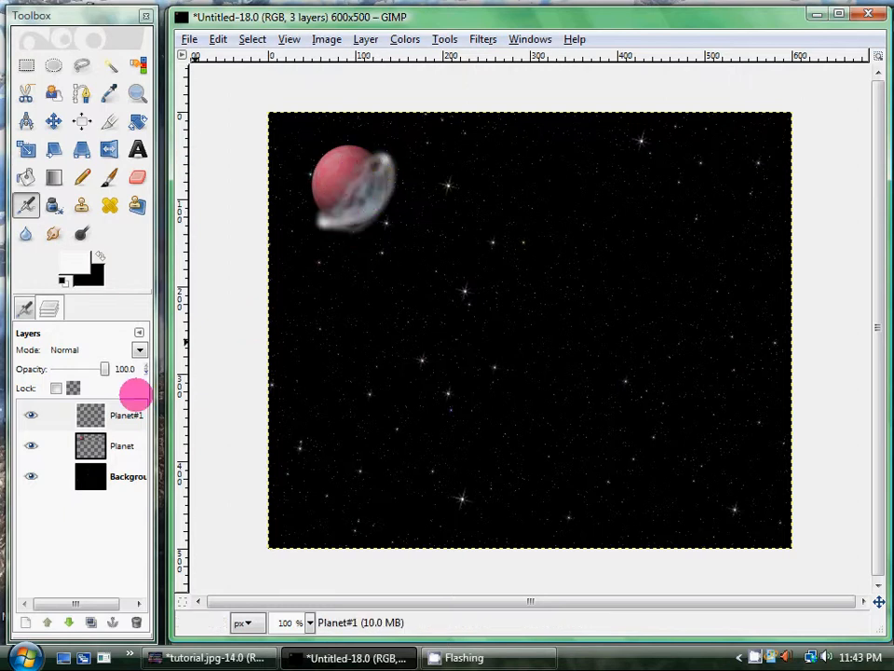
Load the airbrushed layer's alpha as a selection and add another transparent 600 × 500 px layer above it
{"action": "left_click", "coordinate": [126, 413]}
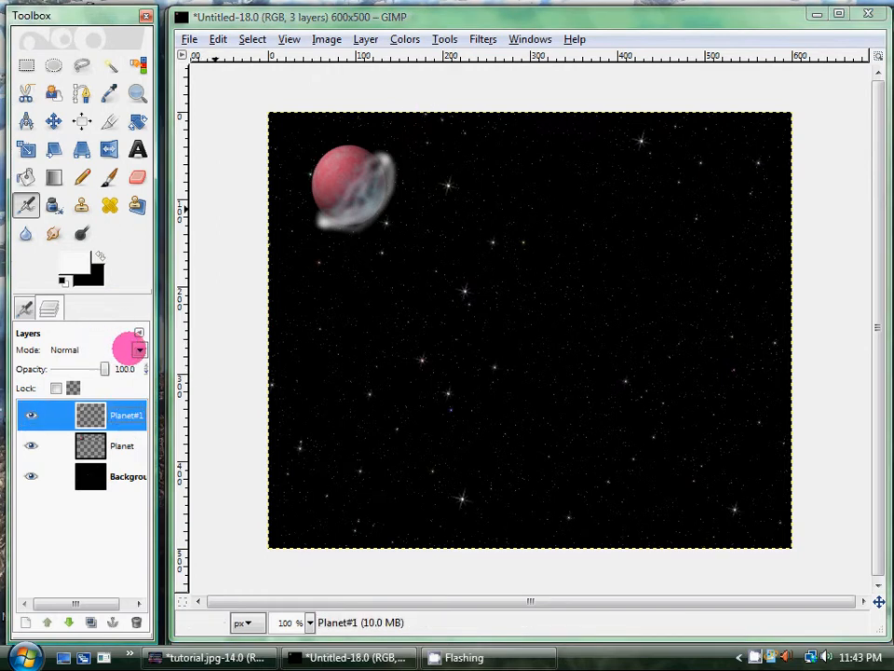
{"action": "right_click", "coordinate": [125, 402]}
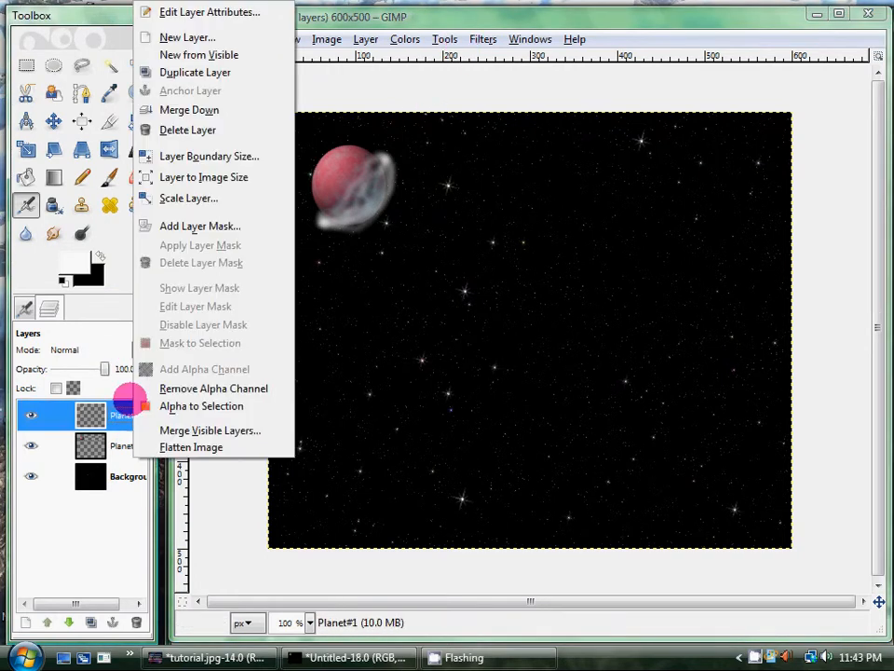
{"action": "left_click", "coordinate": [174, 406]}
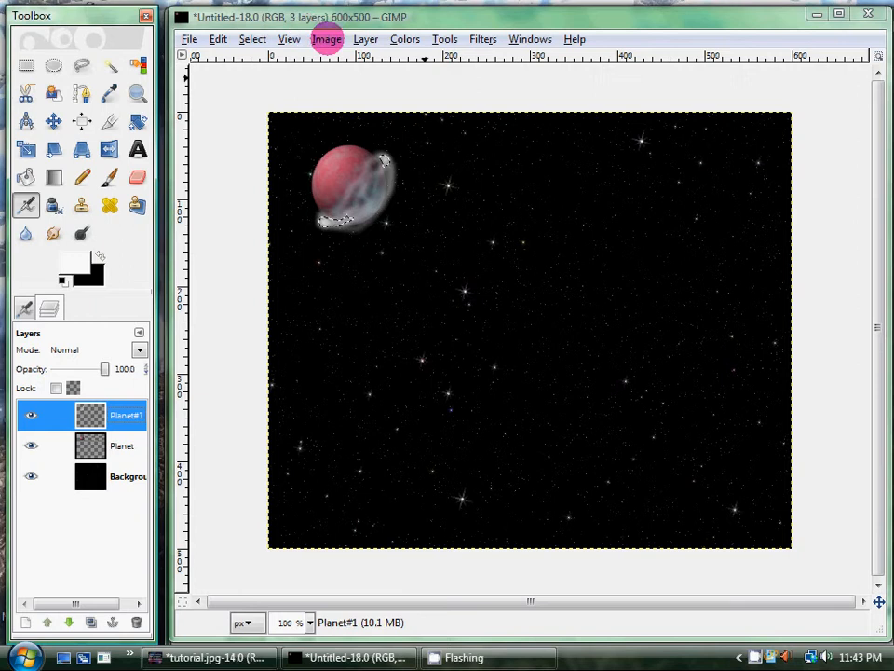
{"action": "left_click", "coordinate": [327, 39]}
{"action": "left_click", "coordinate": [362, 56]}
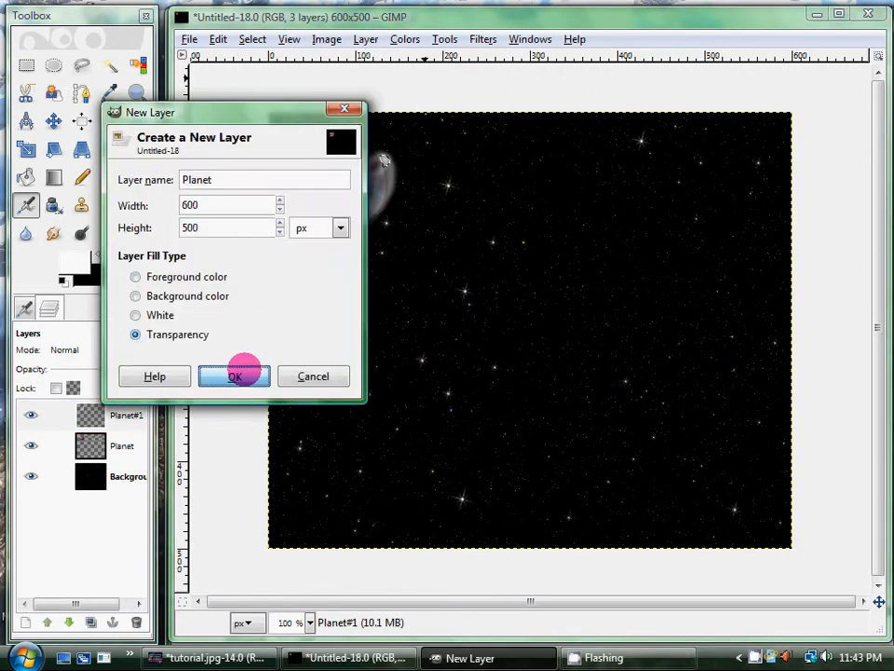
{"action": "left_click", "coordinate": [240, 371]}
Render Plasma clouds with turbulence 2.3 inside the selection on the new layer
{"action": "left_click", "coordinate": [483, 39]}
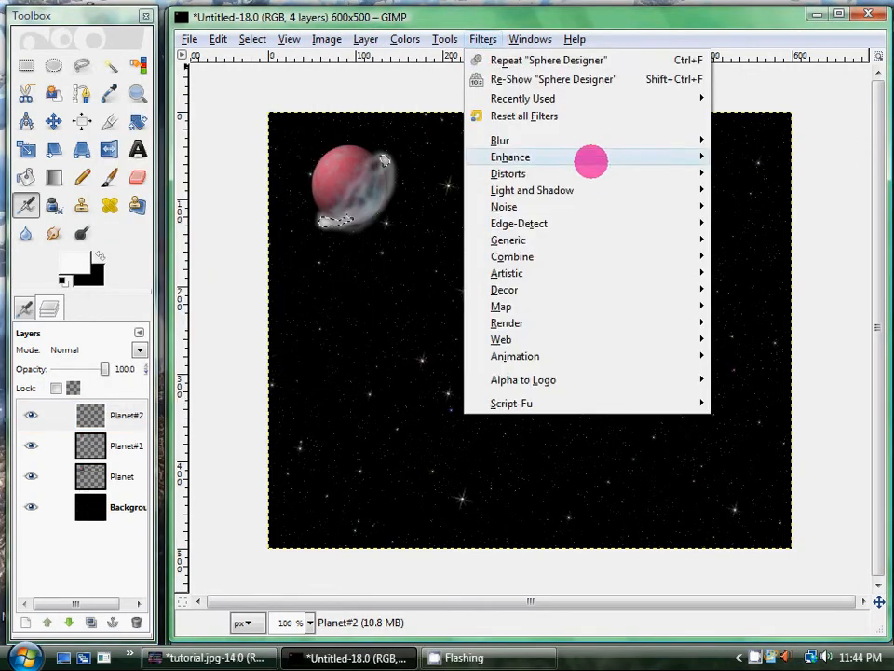
{"action": "mouse_move", "coordinate": [575, 323]}
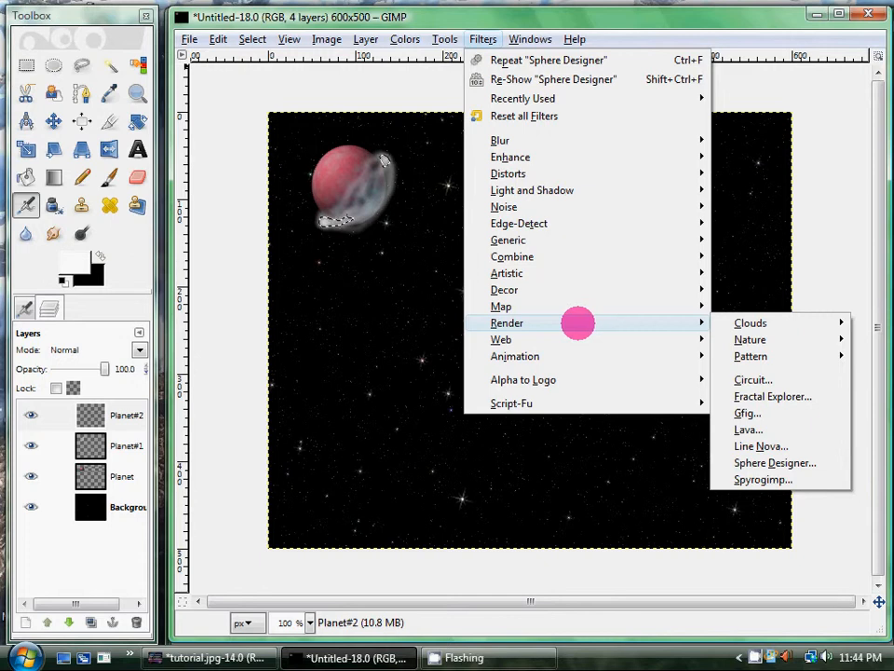
{"action": "mouse_move", "coordinate": [750, 322]}
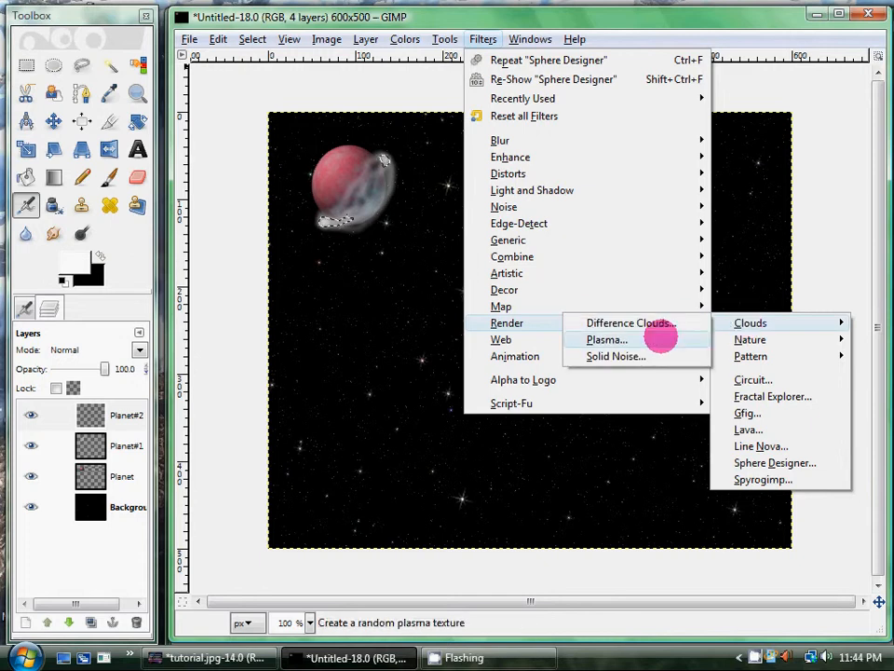
{"action": "left_click", "coordinate": [661, 340]}
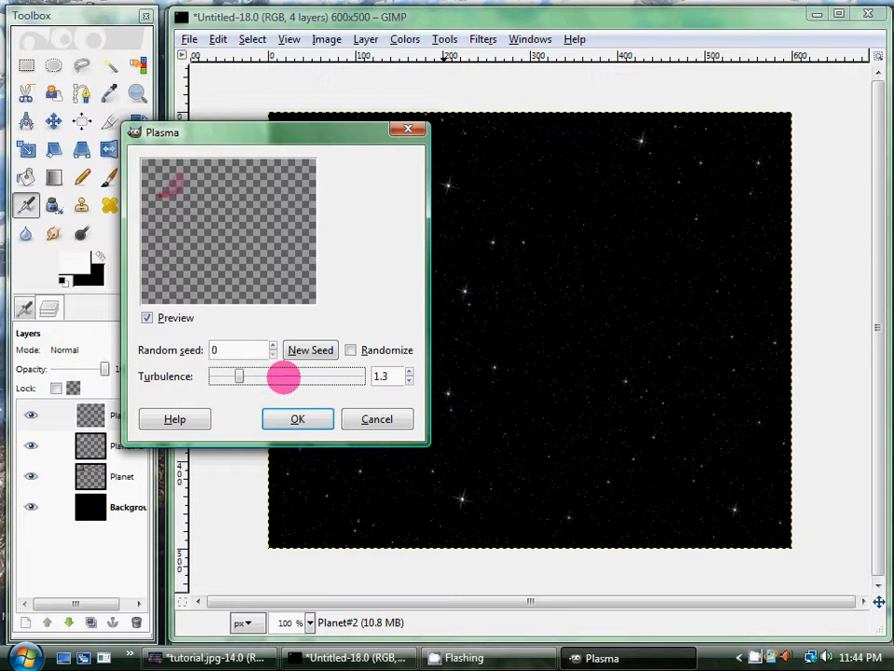
{"action": "left_click", "coordinate": [303, 376]}
{"action": "left_click", "coordinate": [292, 411]}
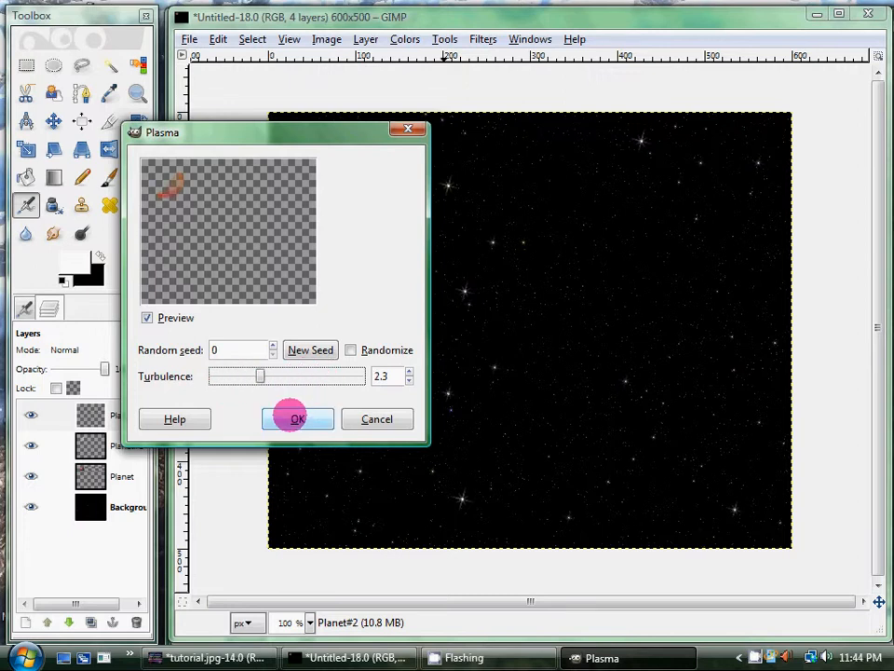
Try the Screen and Overlay blend modes on the plasma layer, and set it to Multiply
{"action": "left_click", "coordinate": [127, 417]}
{"action": "left_click", "coordinate": [139, 349]}
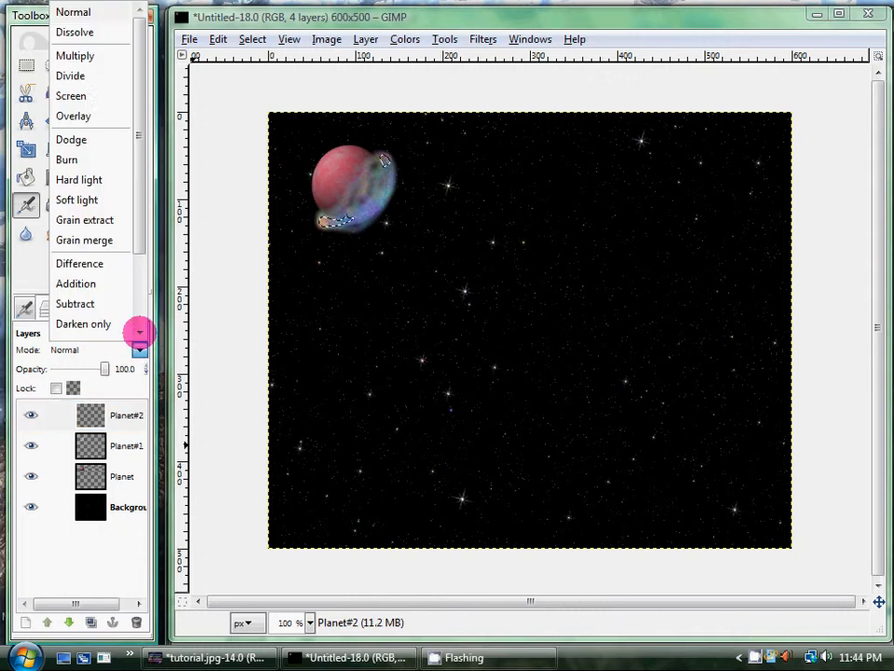
{"action": "left_click", "coordinate": [74, 92]}
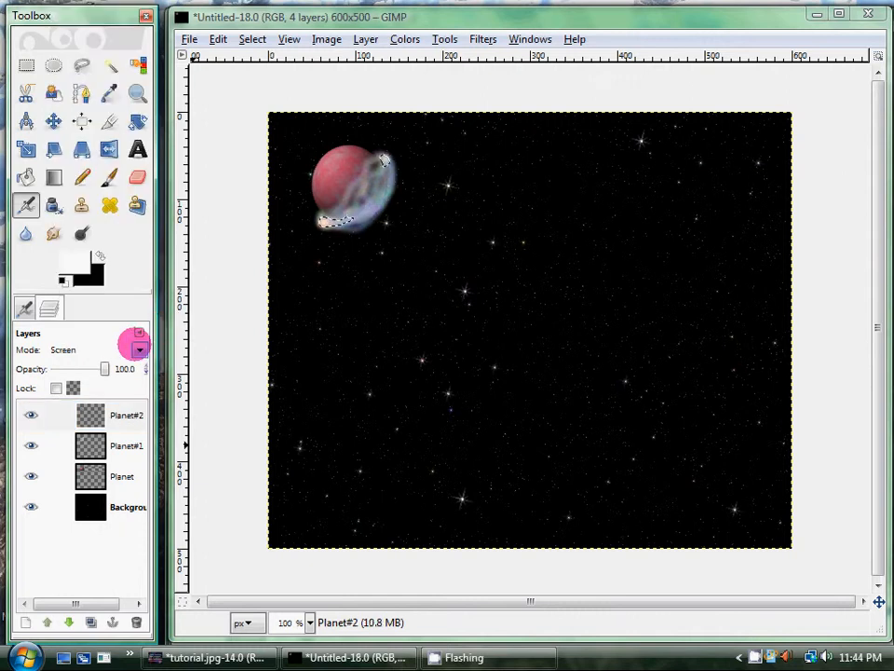
{"action": "left_click", "coordinate": [137, 348]}
{"action": "left_click", "coordinate": [102, 116]}
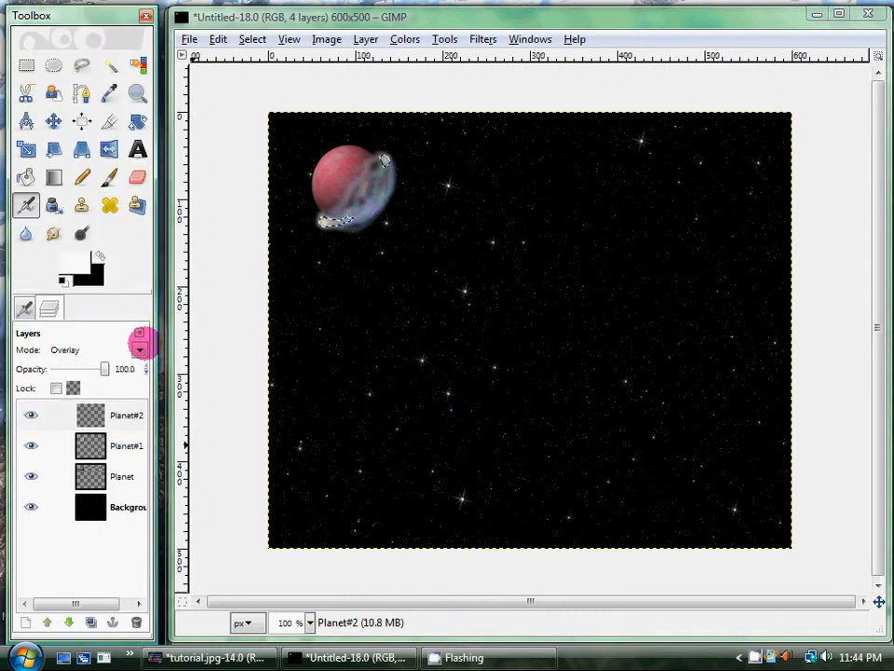
{"action": "left_click", "coordinate": [138, 346]}
{"action": "left_click", "coordinate": [116, 56]}
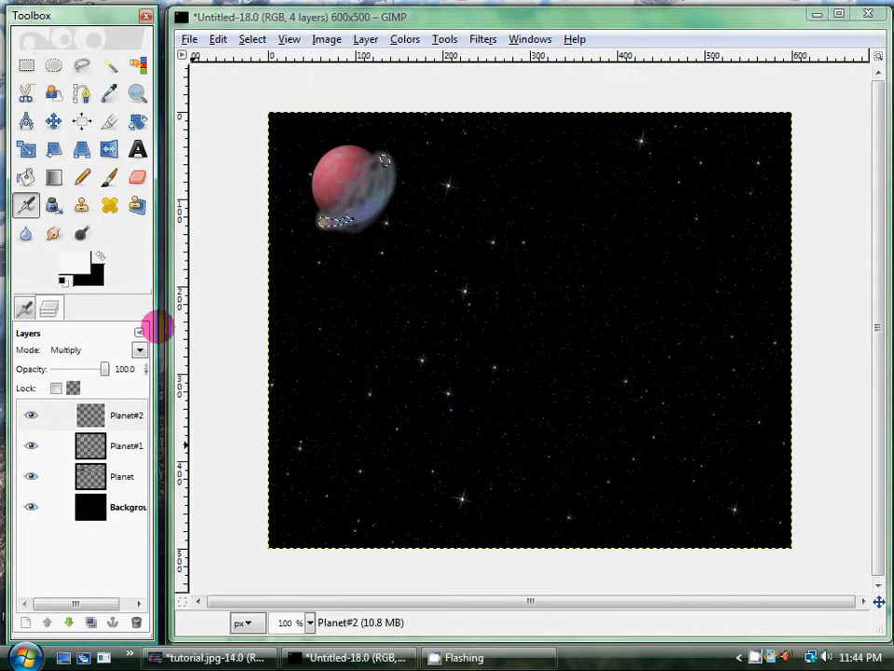
Try merging the plasma layer down into the airbrushed layer, and undo the merge
{"action": "right_click", "coordinate": [118, 413]}
{"action": "left_click", "coordinate": [175, 109]}
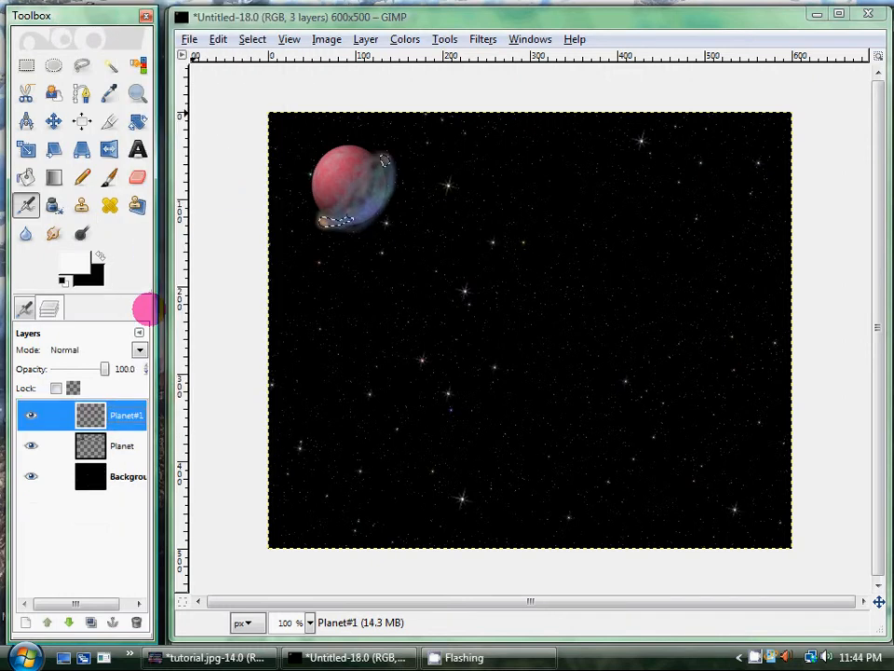
{"action": "left_click", "coordinate": [217, 39]}
{"action": "left_click", "coordinate": [218, 60]}
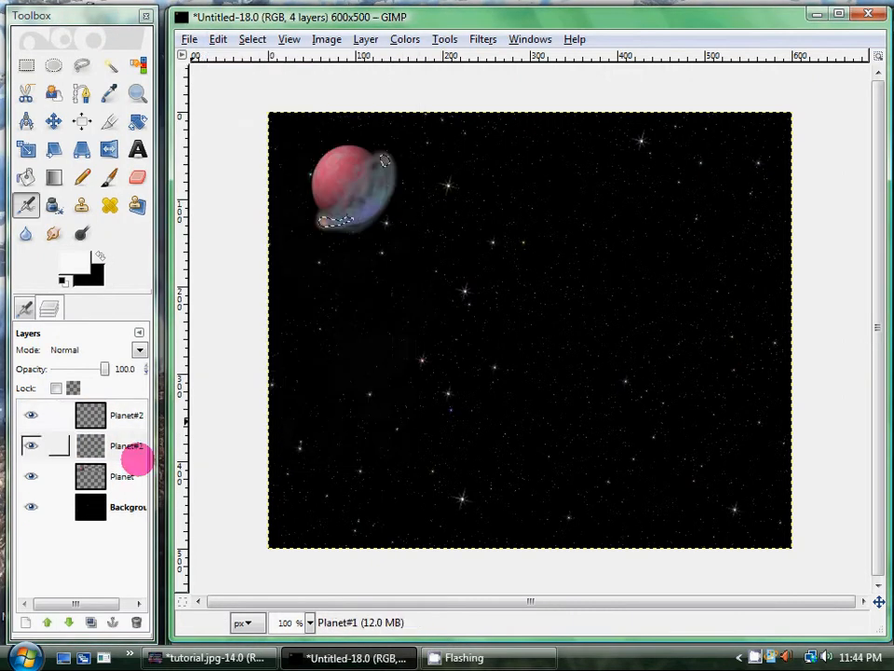
Merge the plasma layer down into the airbrushed layer, and delete the merged layer
{"action": "left_click", "coordinate": [111, 445]}
{"action": "right_click", "coordinate": [112, 419]}
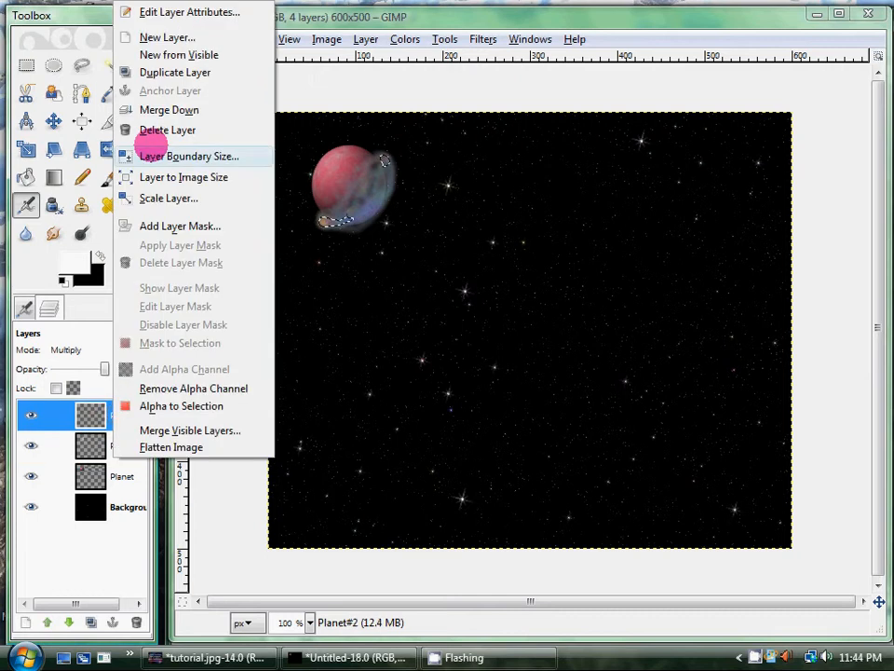
{"action": "left_click", "coordinate": [159, 107]}
{"action": "right_click", "coordinate": [124, 424]}
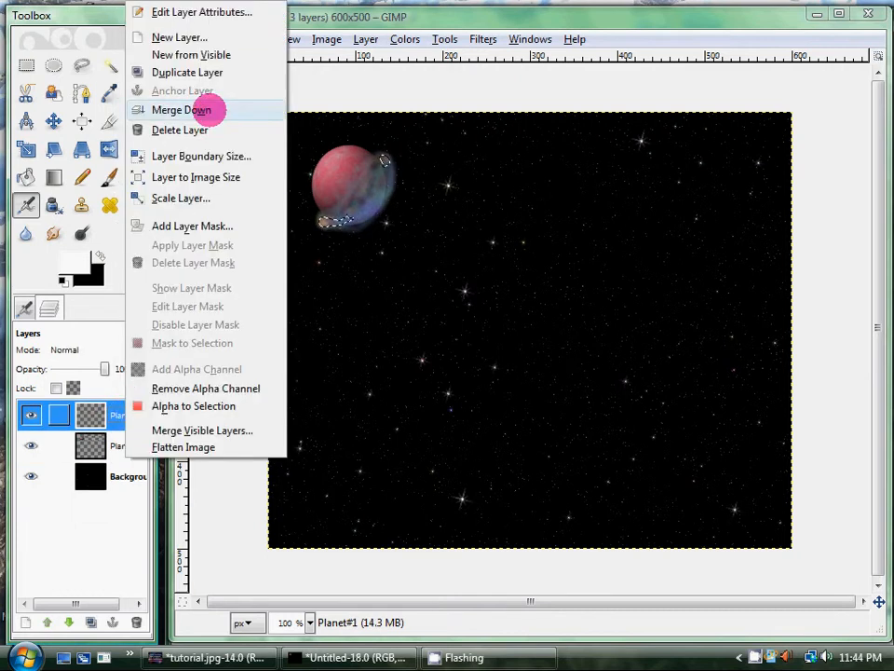
{"action": "left_click", "coordinate": [182, 129]}
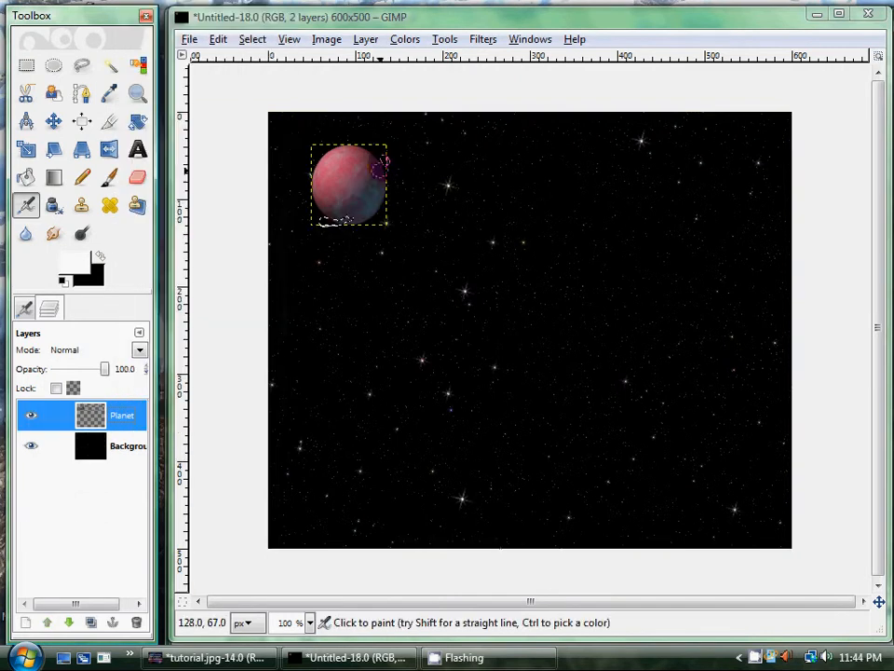
Remove the current selection and add a new transparent layer directly above the Background layer
{"action": "left_click", "coordinate": [253, 40]}
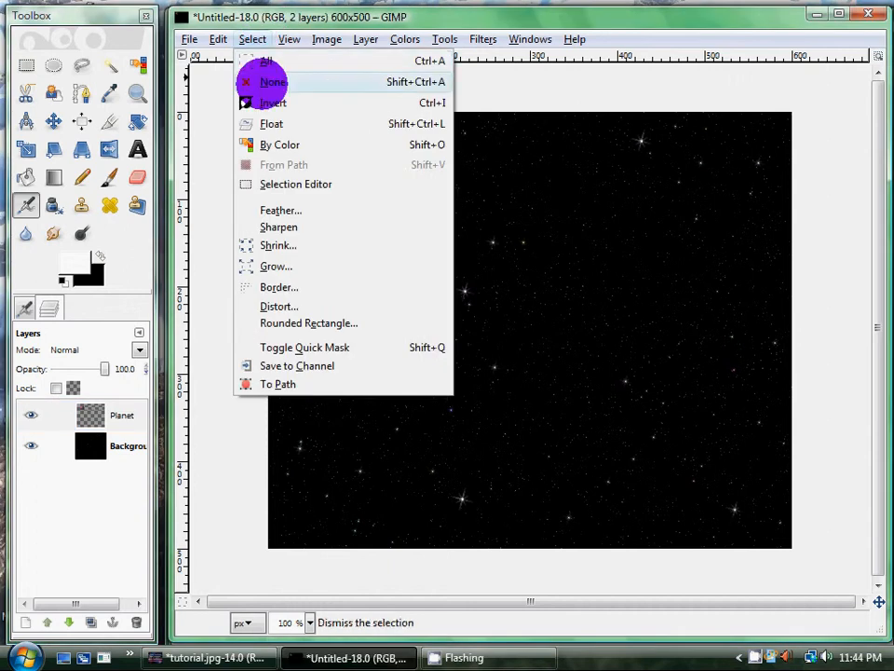
{"action": "left_click", "coordinate": [266, 81]}
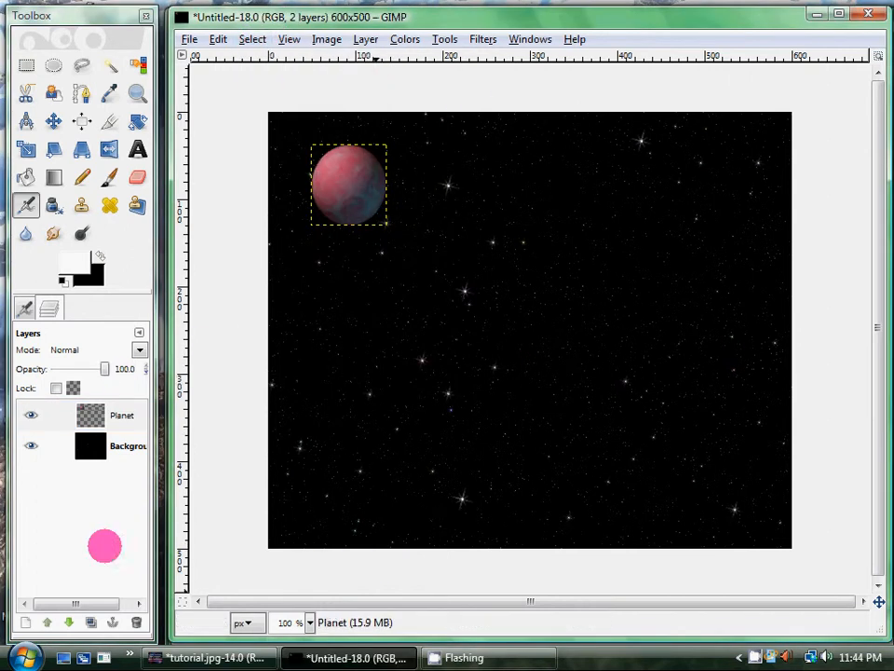
{"action": "left_click", "coordinate": [119, 444]}
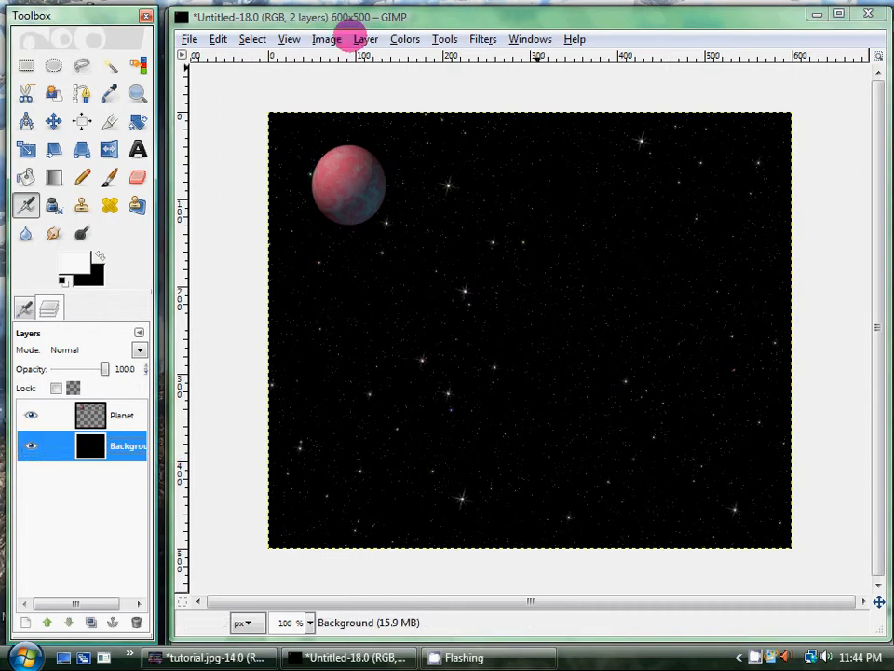
{"action": "left_click", "coordinate": [365, 39]}
{"action": "left_click", "coordinate": [379, 56]}
{"action": "left_click", "coordinate": [276, 412]}
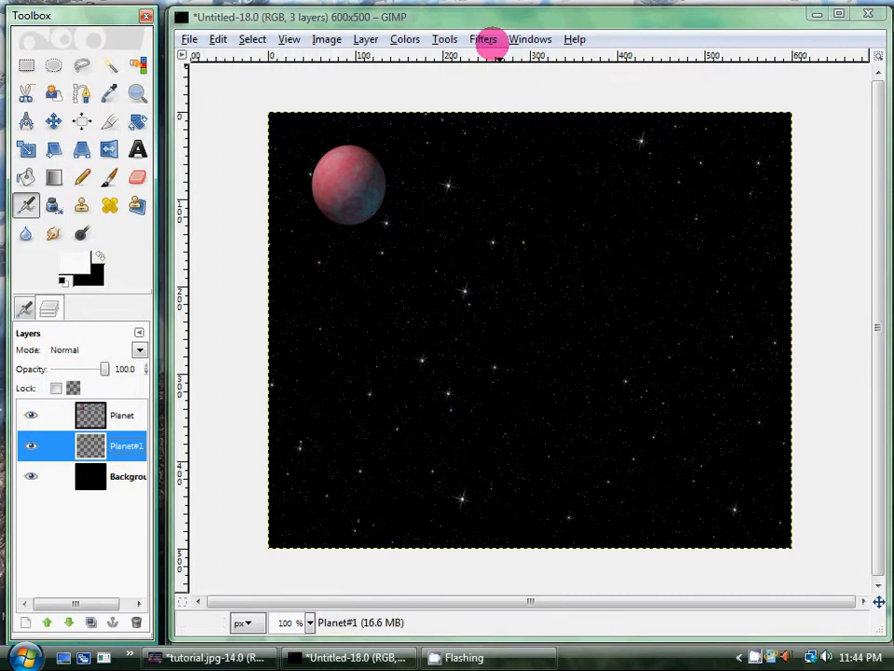
{"action": "left_click", "coordinate": [483, 39]}
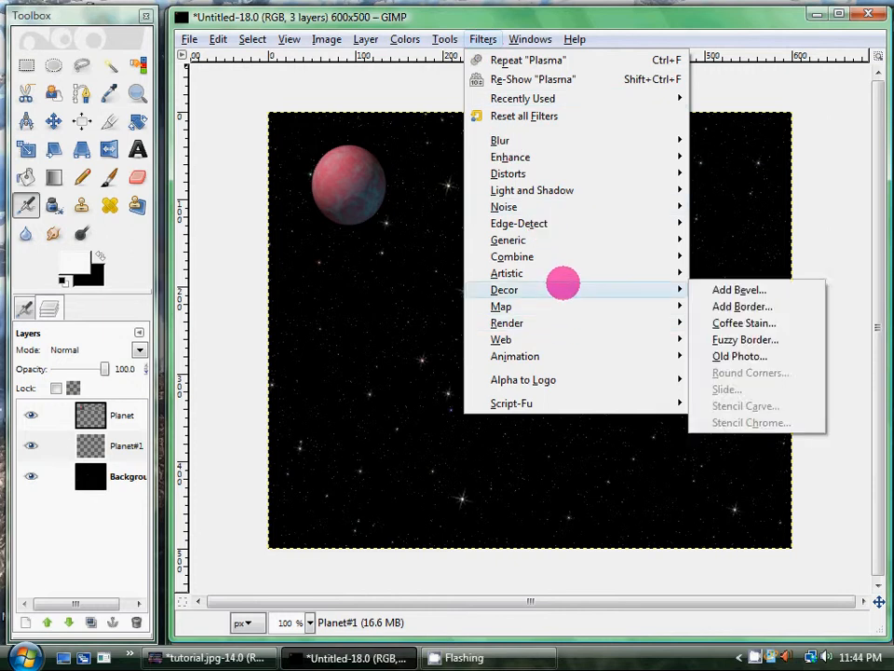
{"action": "mouse_move", "coordinate": [569, 325]}
{"action": "mouse_move", "coordinate": [739, 326]}
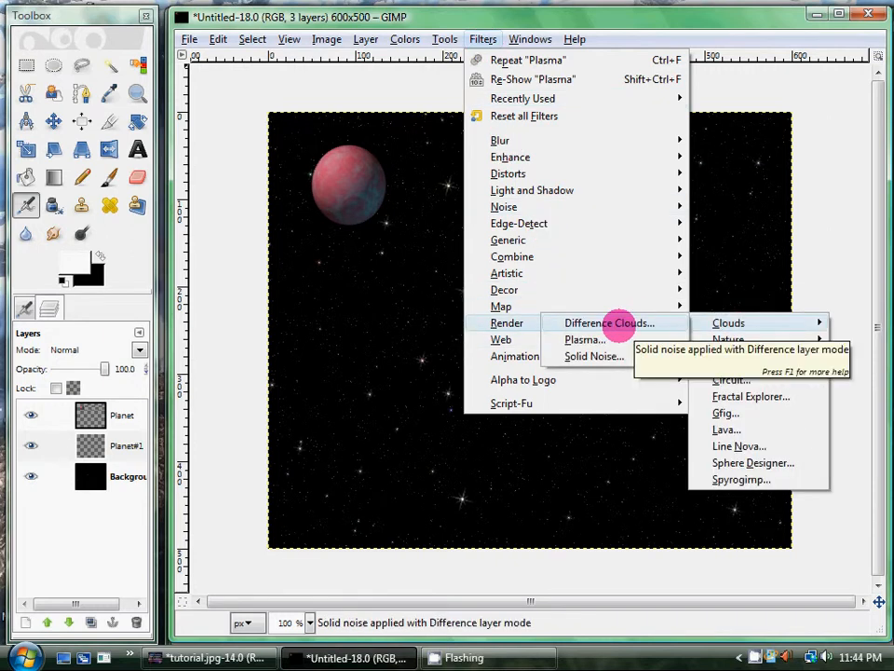
{"action": "left_click", "coordinate": [617, 323]}
{"action": "left_click", "coordinate": [363, 371]}
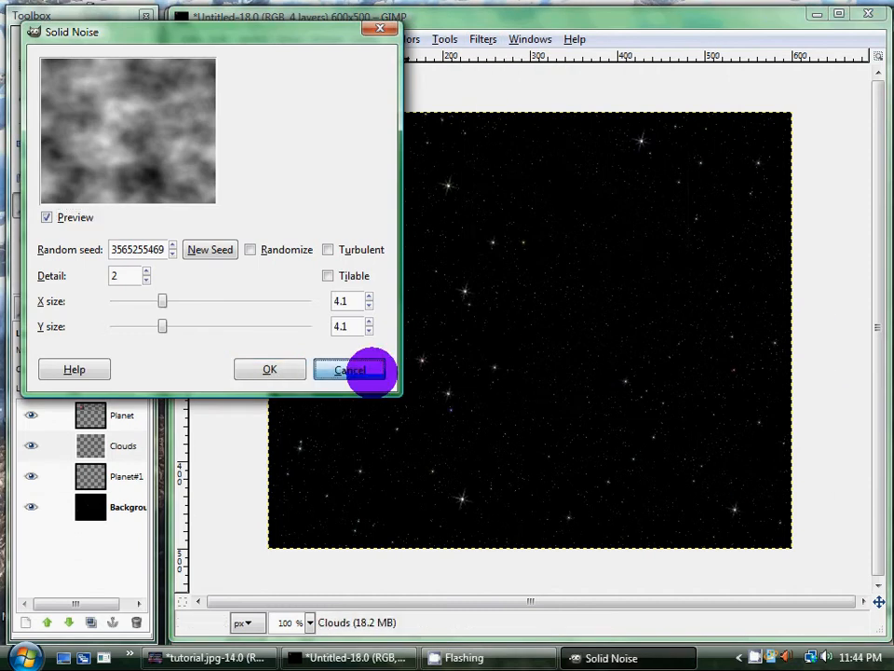
Render Solid Noise clouds on the new layer with detail 2 and X and Y size both 6.1
{"action": "left_click", "coordinate": [483, 38]}
{"action": "mouse_move", "coordinate": [513, 316]}
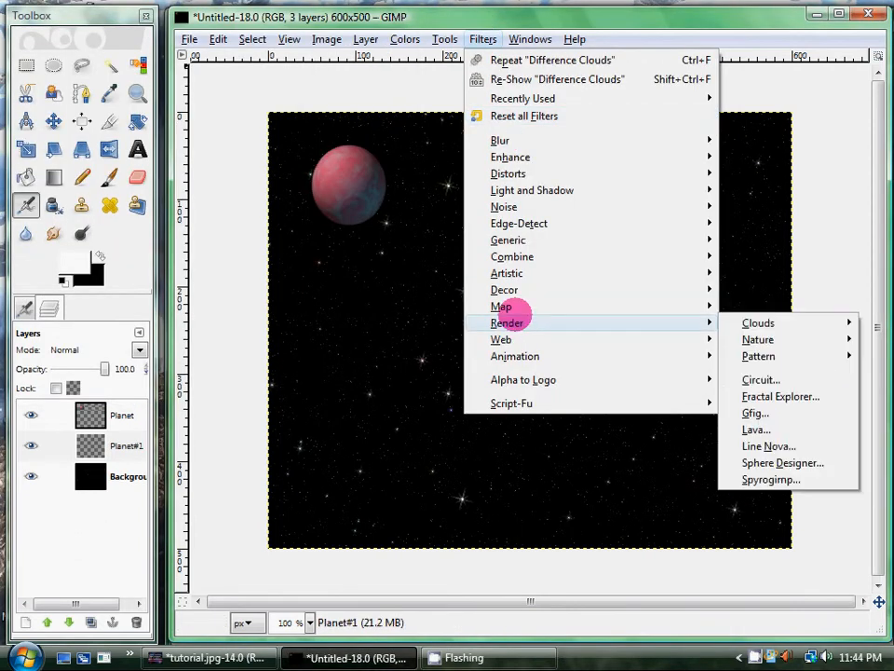
{"action": "mouse_move", "coordinate": [766, 322]}
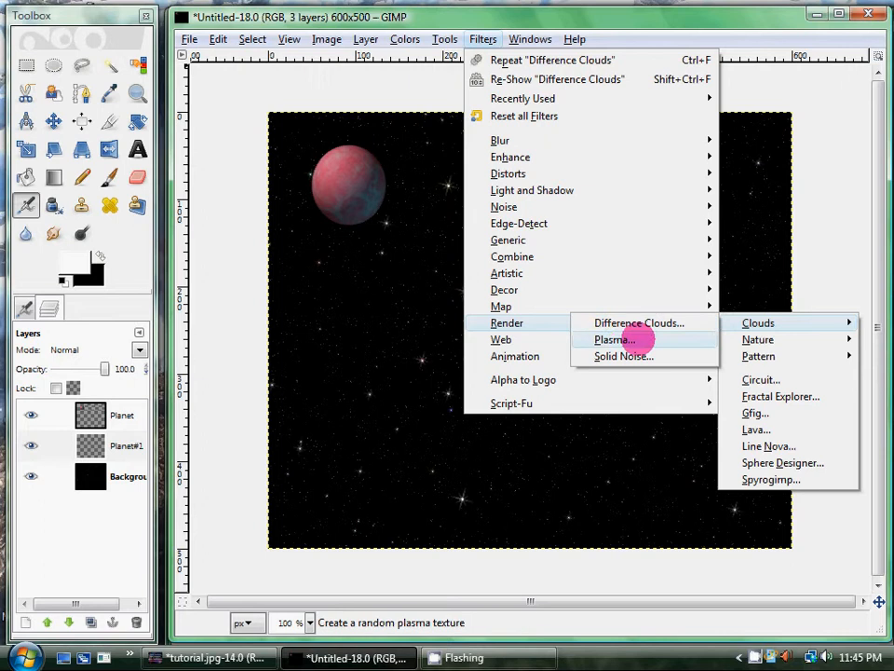
{"action": "left_click", "coordinate": [628, 355]}
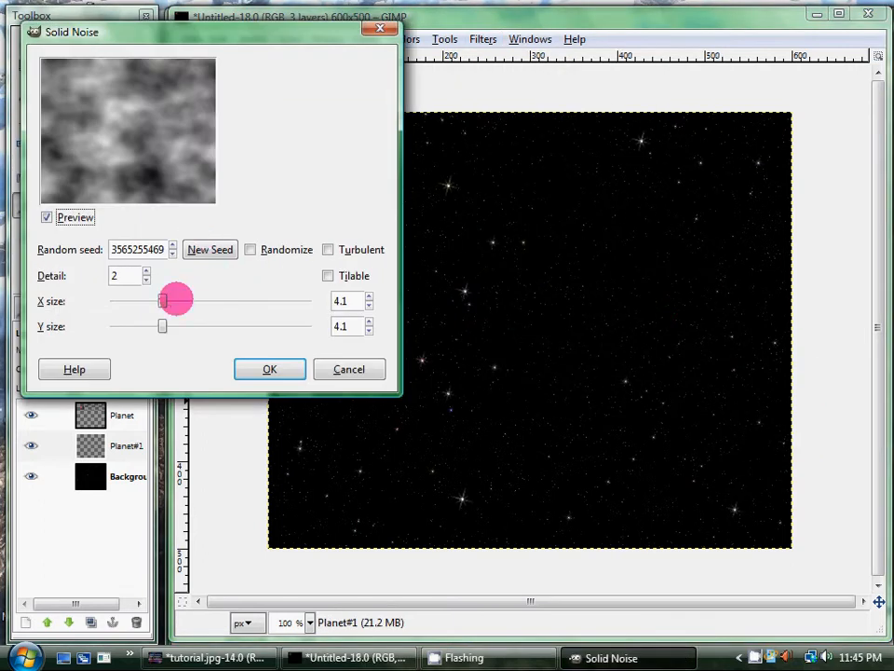
{"action": "left_click", "coordinate": [146, 279]}
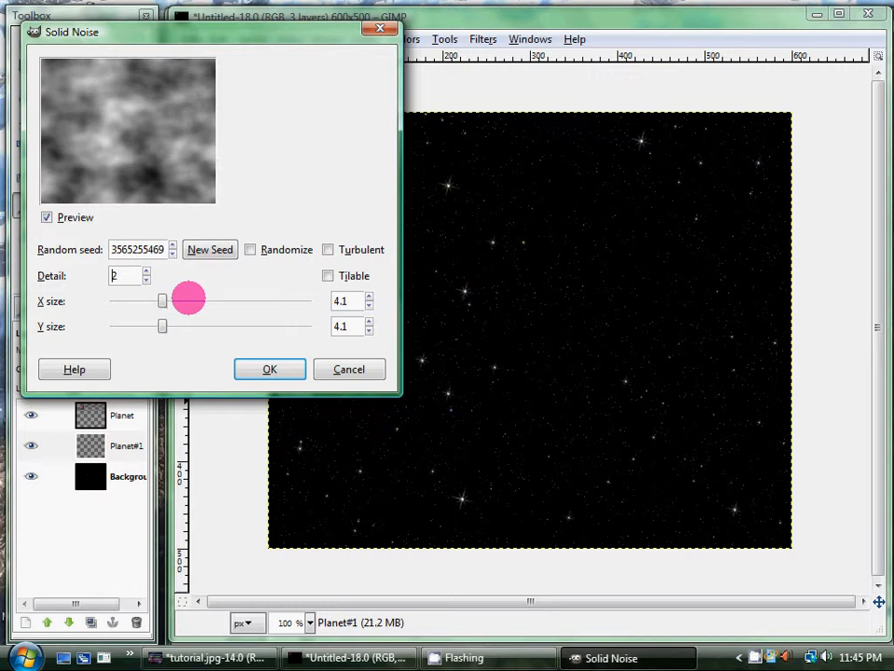
{"action": "left_click", "coordinate": [210, 301]}
{"action": "left_click", "coordinate": [211, 326]}
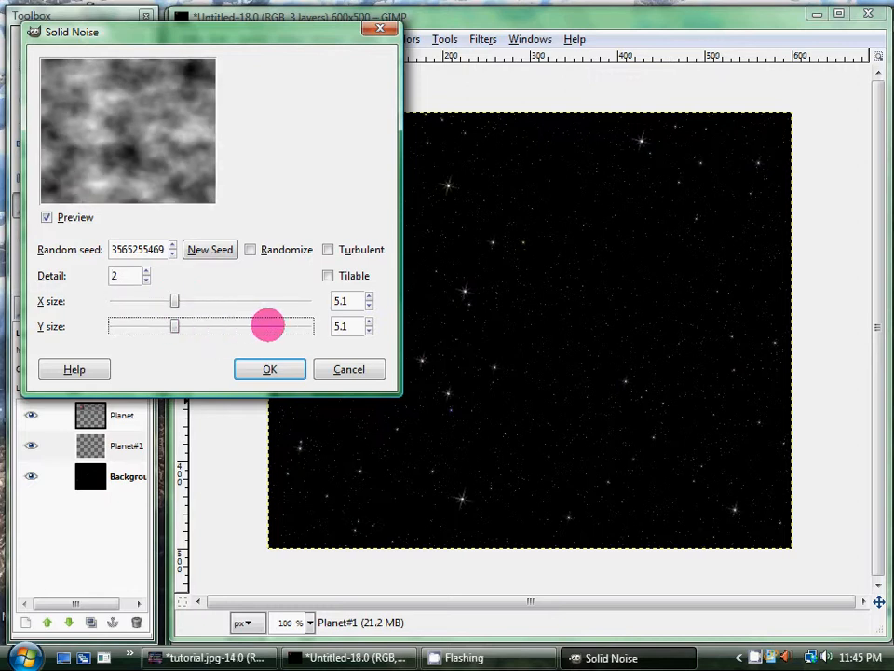
{"action": "left_click", "coordinate": [255, 300]}
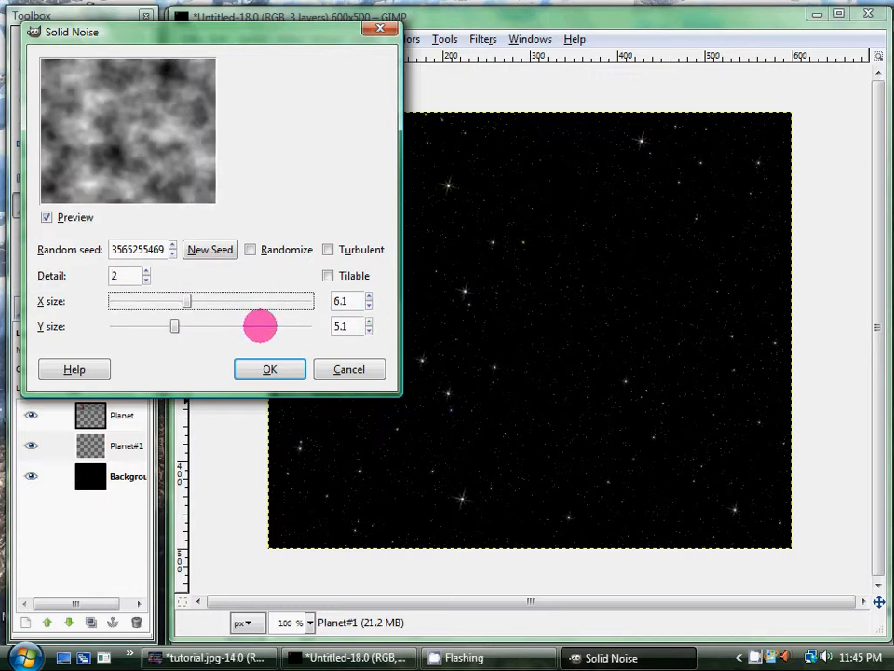
{"action": "left_click", "coordinate": [259, 327]}
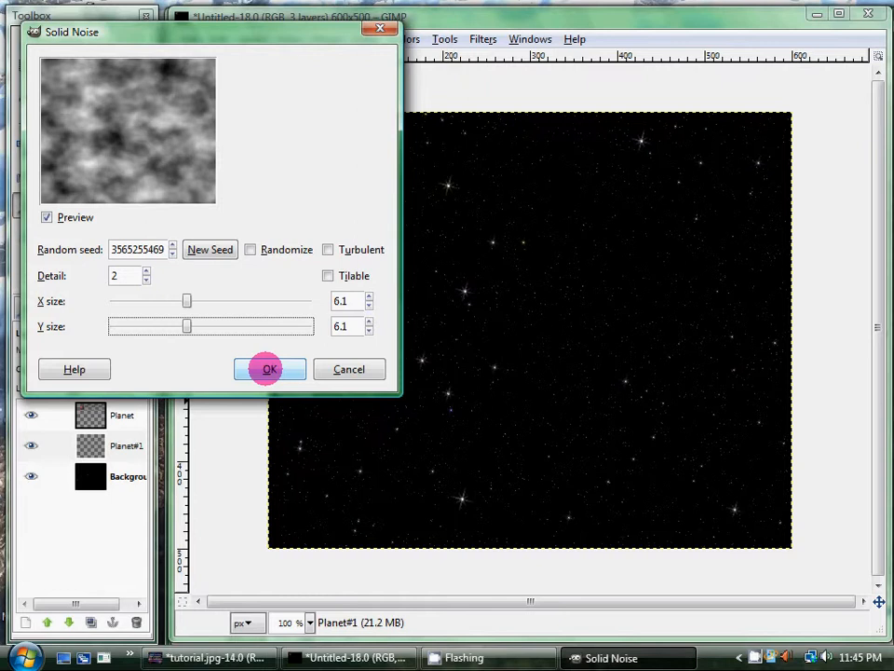
{"action": "left_click", "coordinate": [266, 369]}
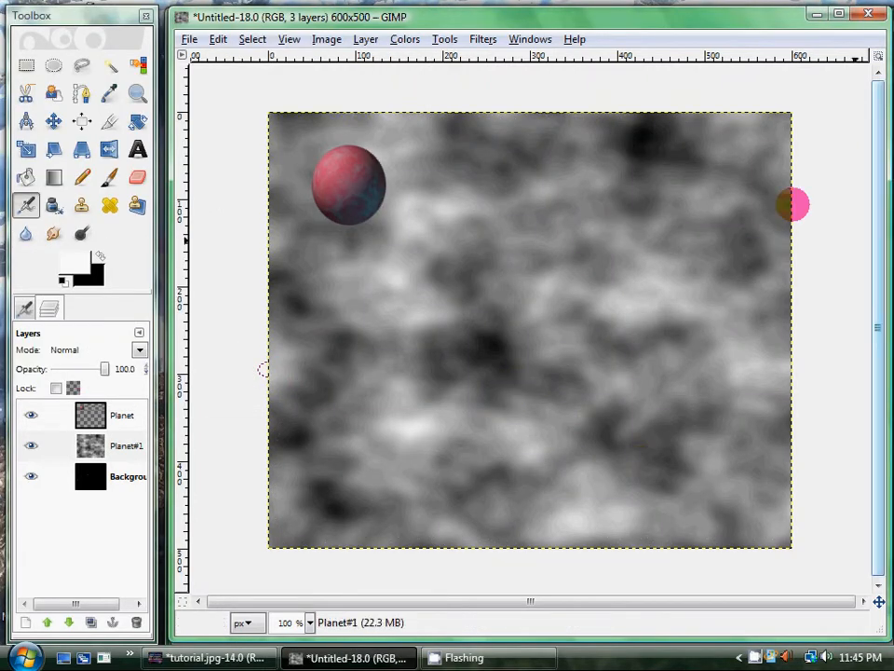
Try the Hard light blend mode on the solid noise layer, and set it to Grain merge
{"action": "left_click", "coordinate": [110, 445]}
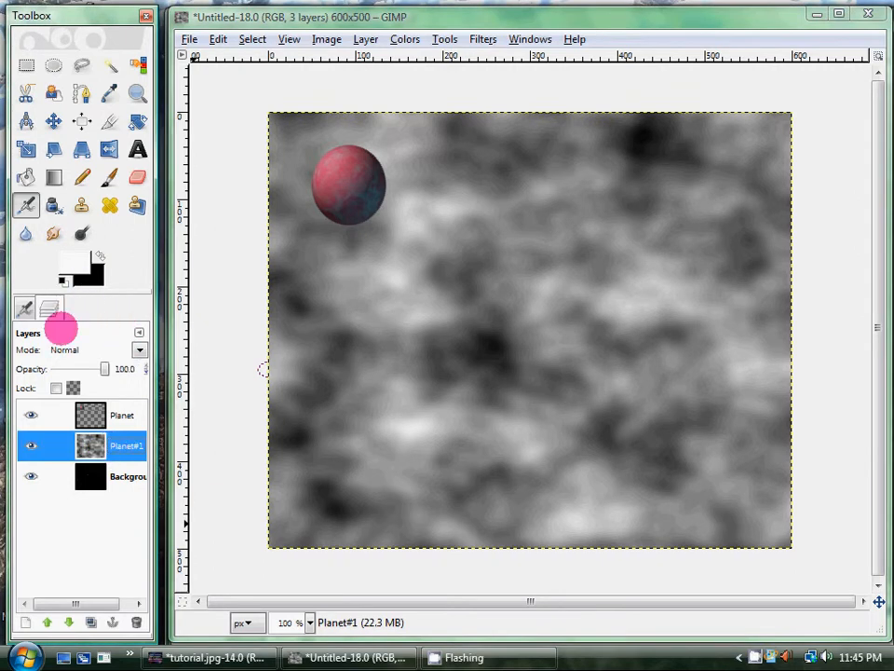
{"action": "left_click", "coordinate": [138, 350]}
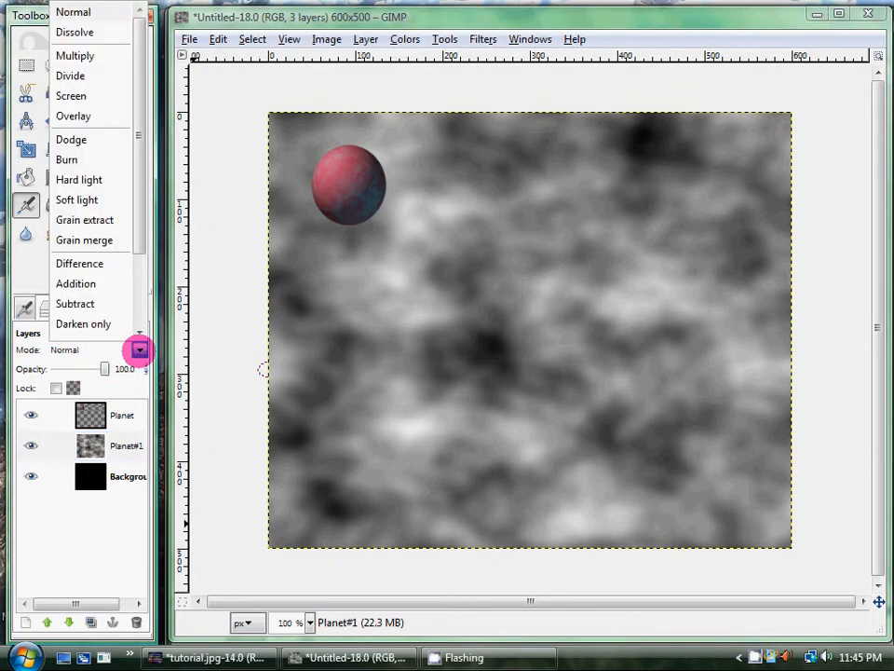
{"action": "left_click", "coordinate": [109, 181]}
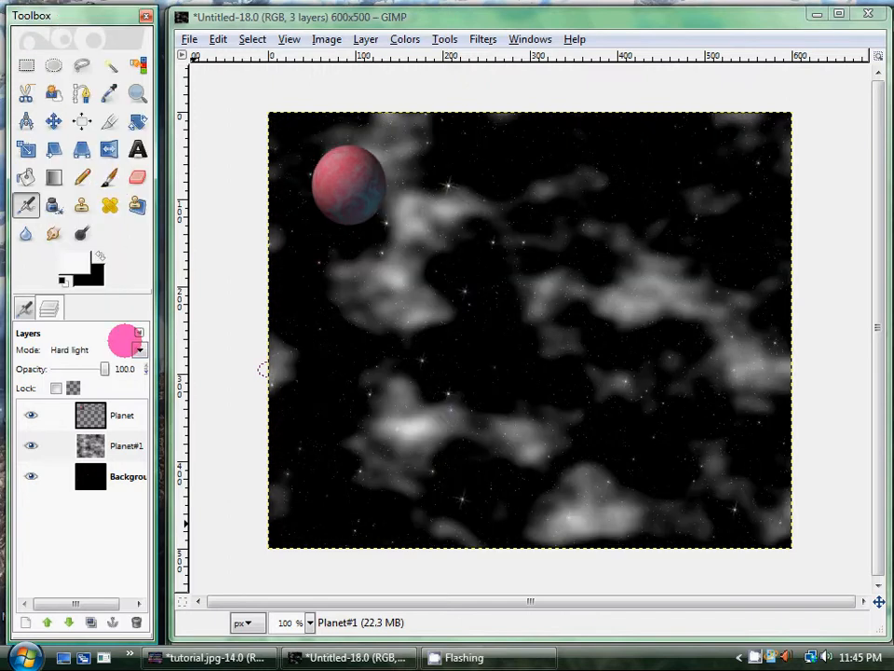
{"action": "left_click", "coordinate": [138, 350]}
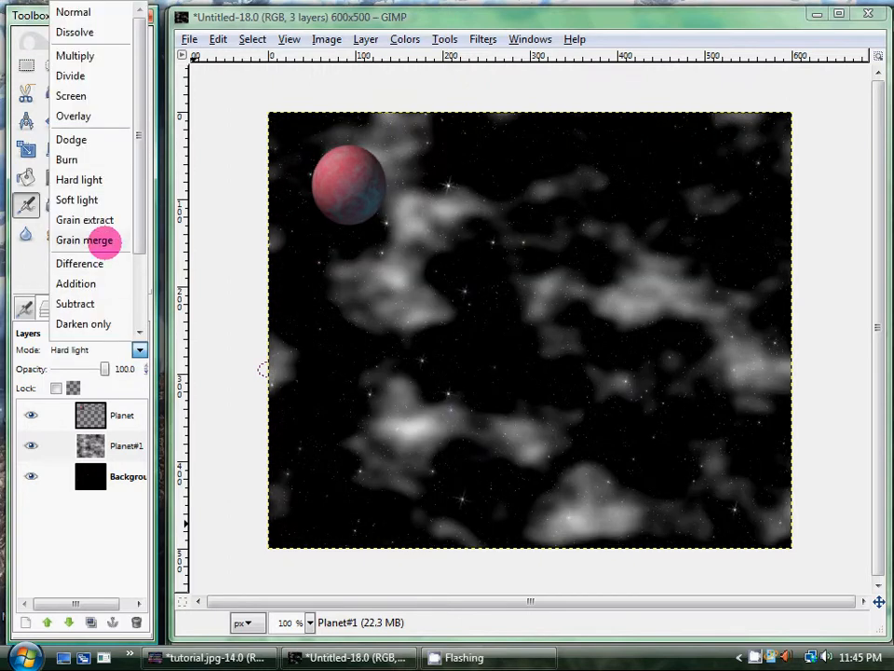
{"action": "left_click", "coordinate": [101, 240]}
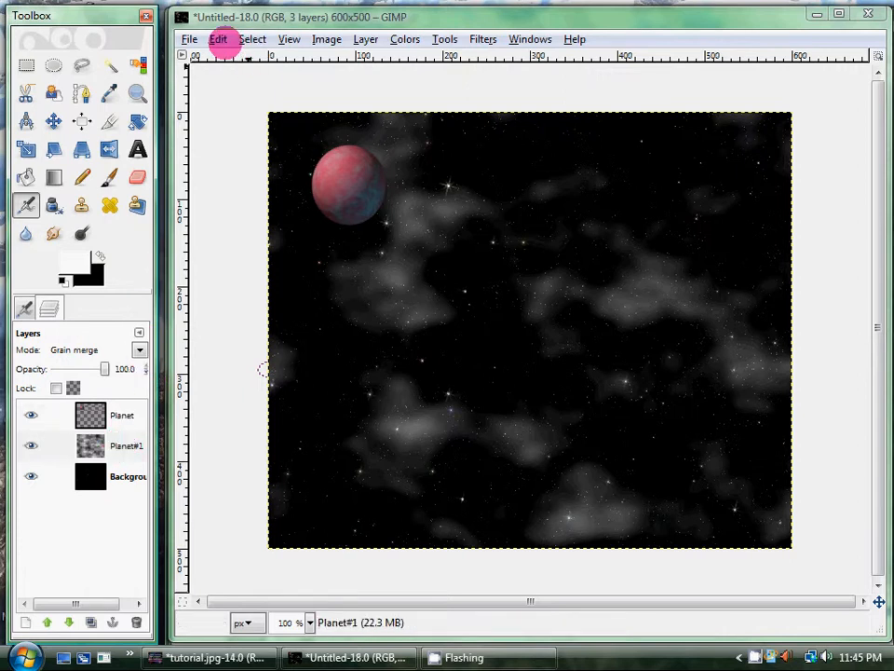
Create a transparent 600 x 500 px layer named Cloud Coloring above the noise layer
{"action": "left_click", "coordinate": [220, 41]}
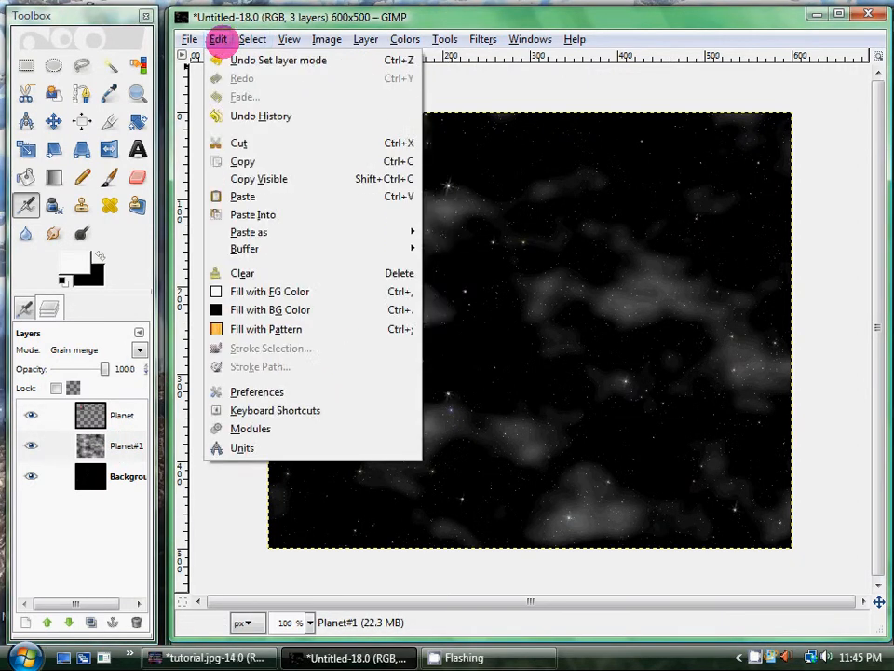
{"action": "mouse_move", "coordinate": [349, 39]}
{"action": "left_click", "coordinate": [355, 60]}
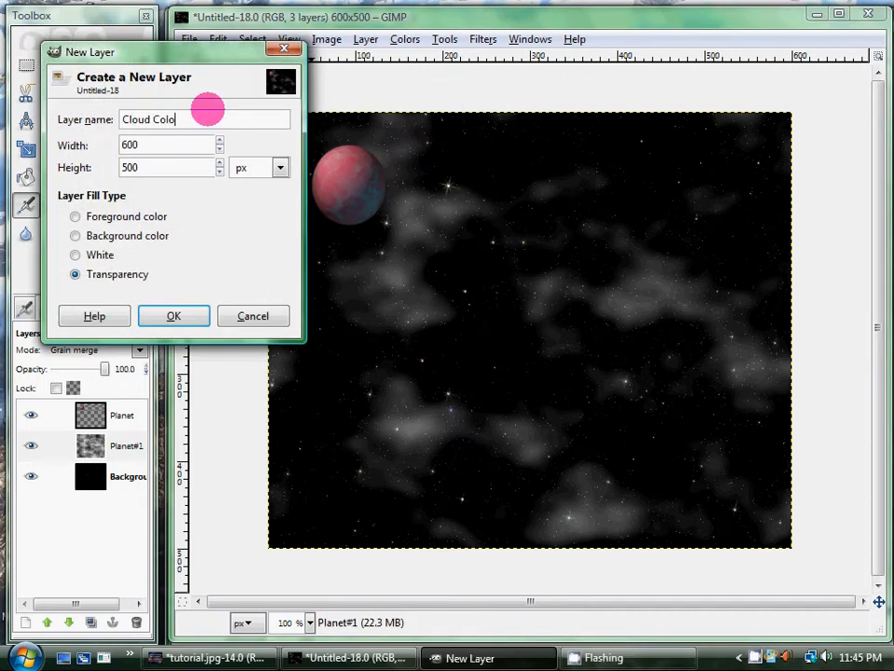
{"action": "key", "text": "Return"}
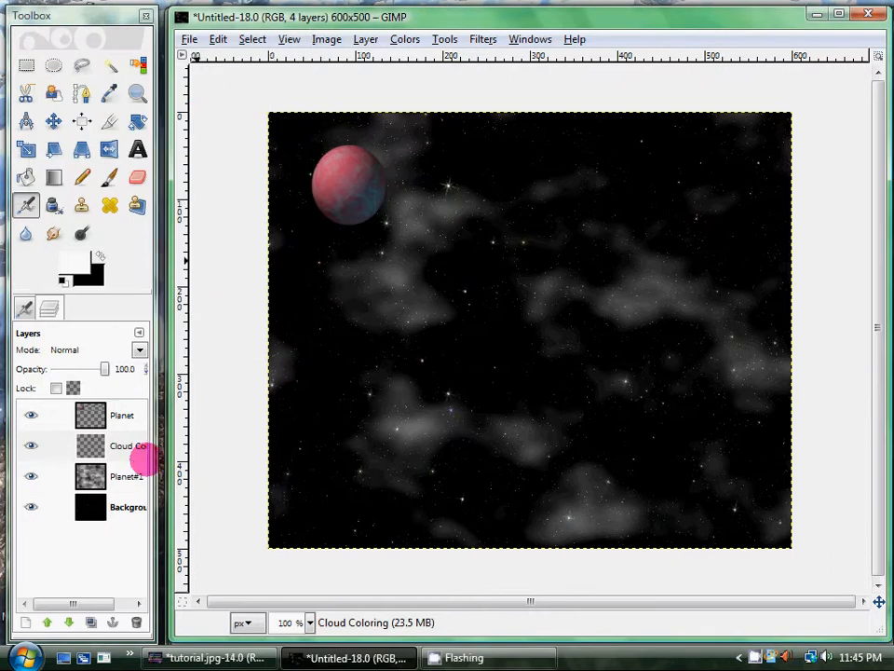
Render Plasma on the Cloud Coloring layer with random seed 0 and turbulence 0.4
{"action": "left_click", "coordinate": [479, 39]}
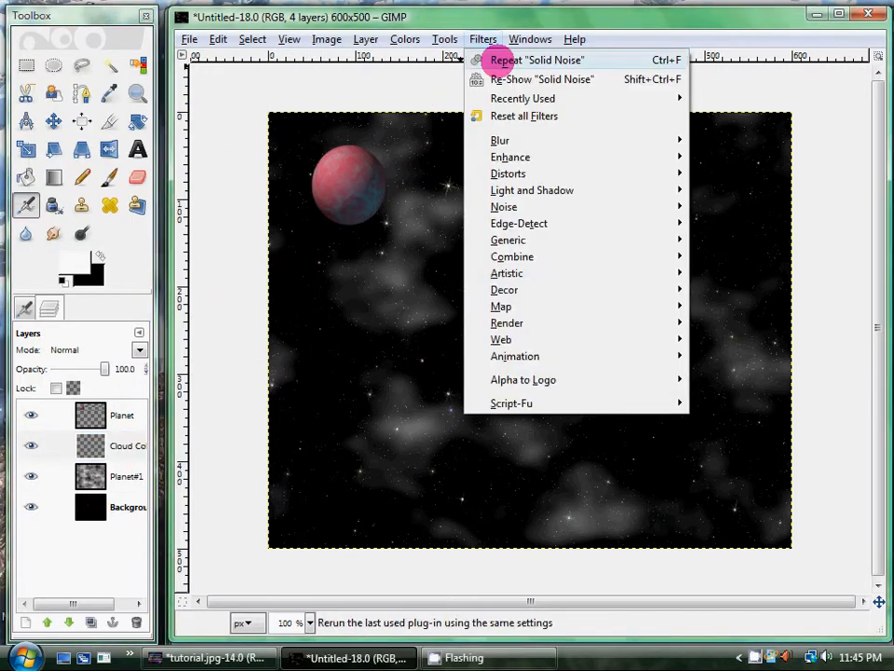
{"action": "mouse_move", "coordinate": [585, 319]}
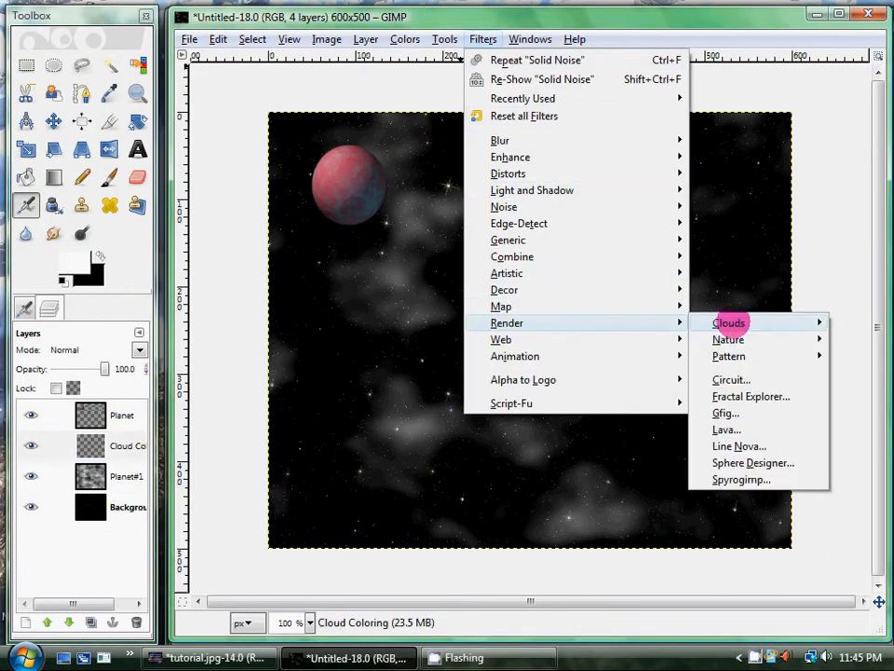
{"action": "mouse_move", "coordinate": [729, 323]}
{"action": "left_click", "coordinate": [613, 339]}
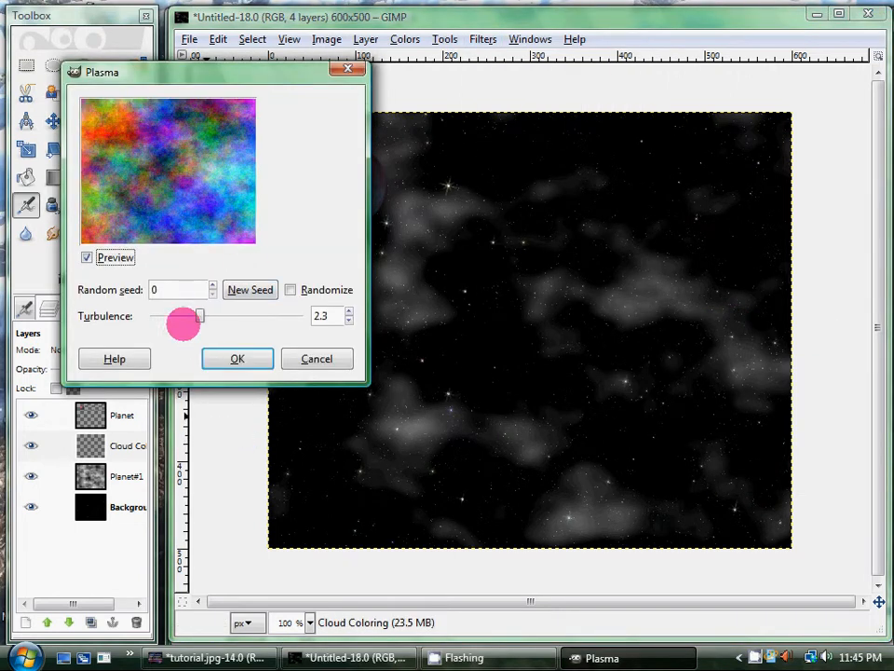
{"action": "left_click_drag", "start_coordinate": [177, 315], "coordinate": [158, 316]}
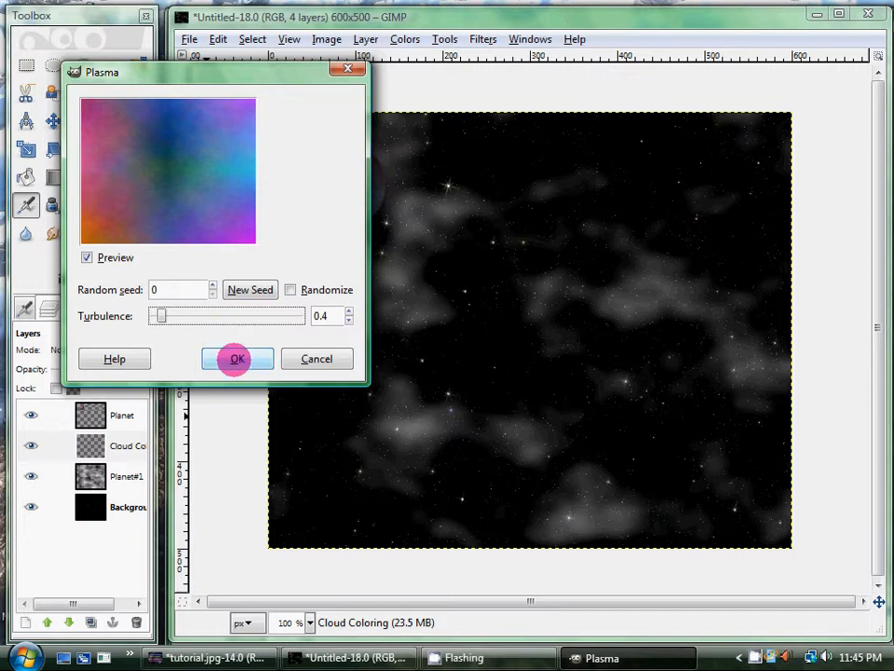
{"action": "left_click", "coordinate": [242, 363]}
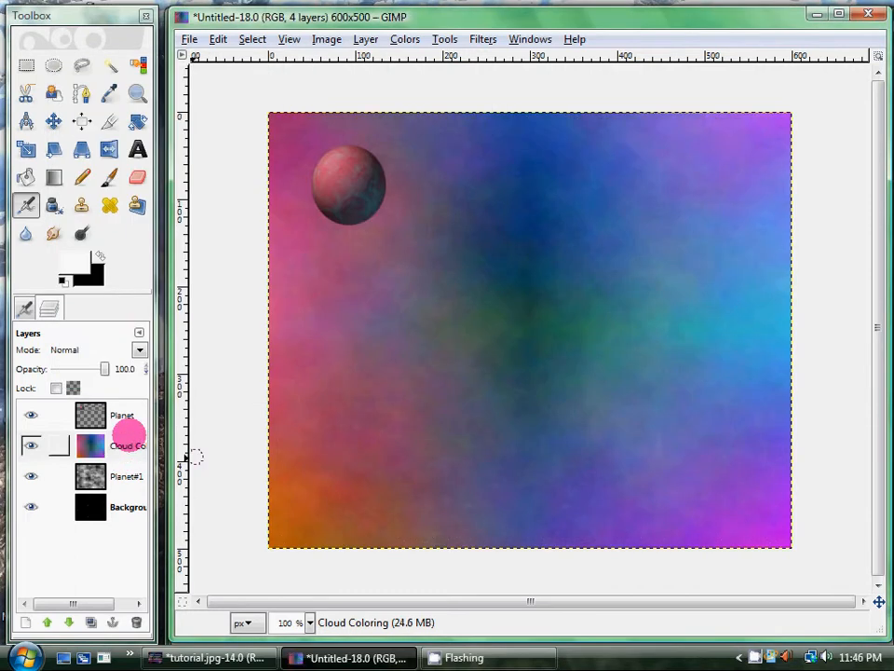
Try the Hard light, Grain extract and Grain merge blend modes on the Cloud Coloring layer, and set it to Overlay
{"action": "left_click", "coordinate": [127, 446]}
{"action": "left_click", "coordinate": [139, 349]}
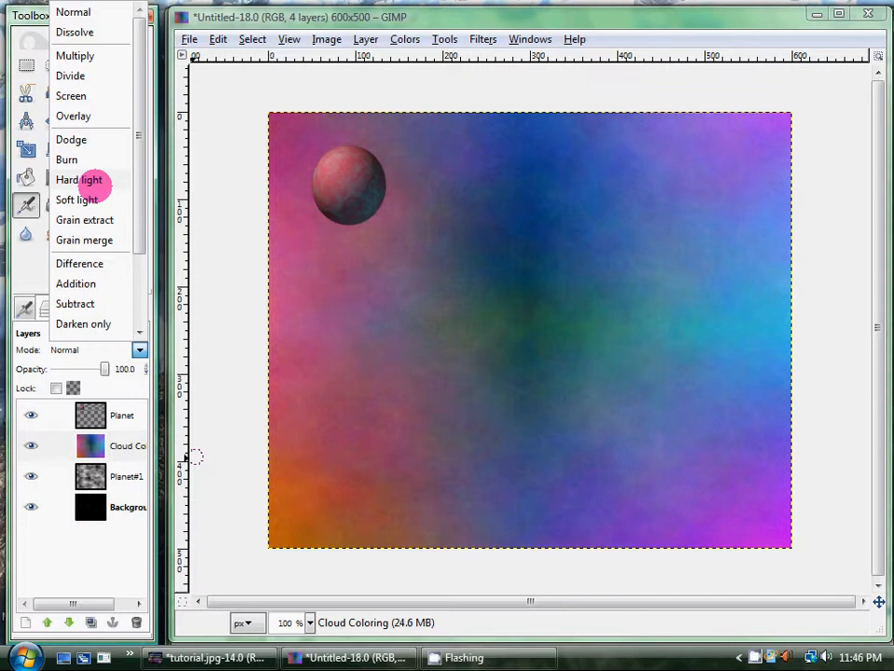
{"action": "left_click", "coordinate": [94, 183]}
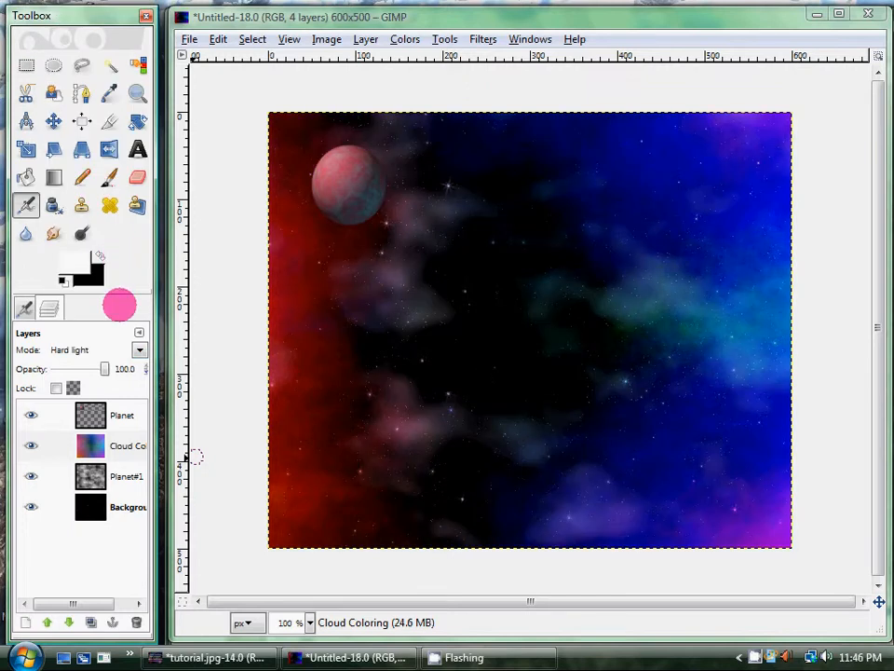
{"action": "left_click", "coordinate": [139, 350]}
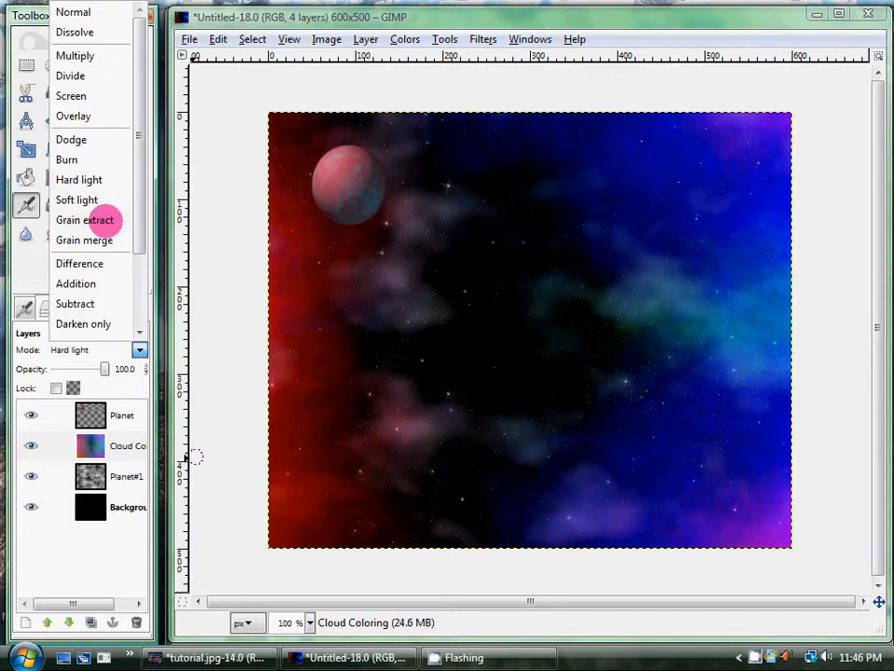
{"action": "left_click", "coordinate": [102, 220]}
{"action": "left_click", "coordinate": [138, 350]}
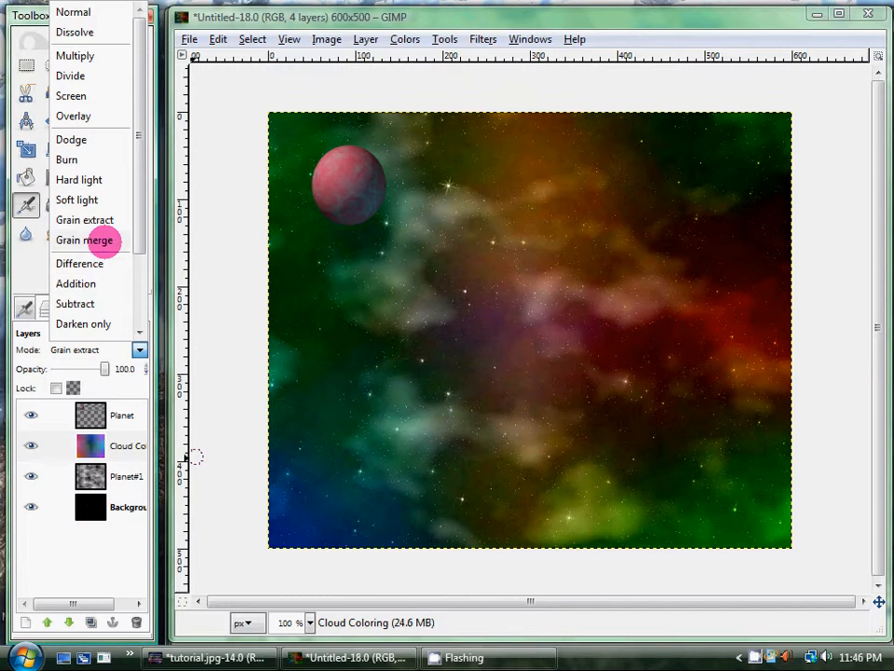
{"action": "left_click", "coordinate": [100, 240]}
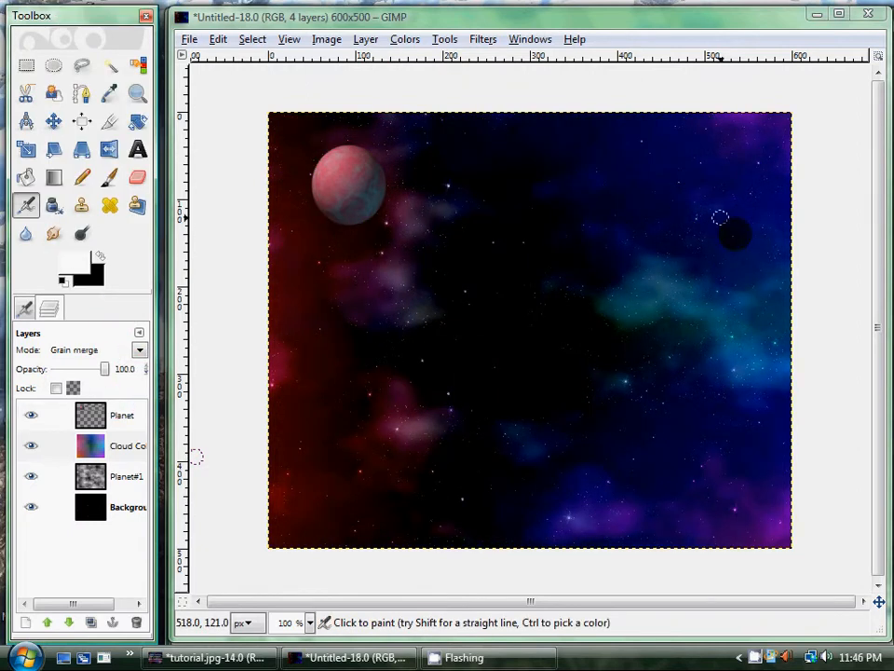
{"action": "left_click", "coordinate": [138, 350]}
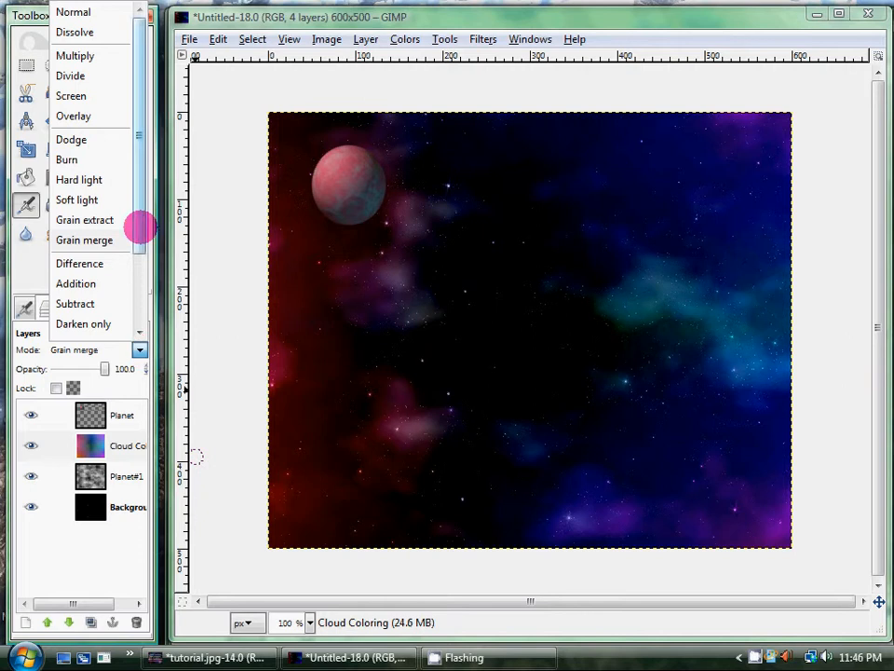
{"action": "left_click", "coordinate": [112, 116]}
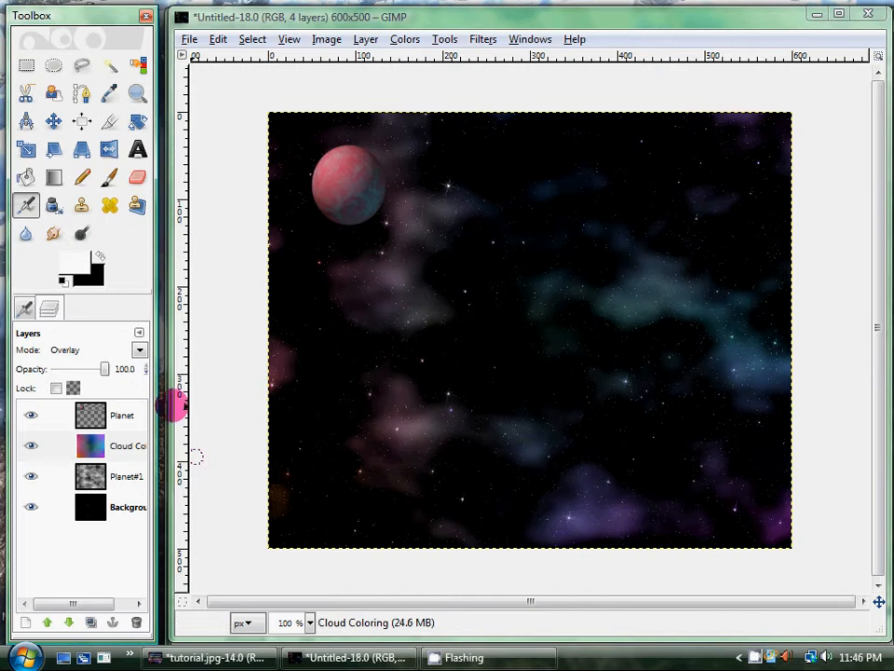
Try the Hard light blend mode on the Cloud Coloring layer, and set it to Soft light
{"action": "left_click", "coordinate": [140, 349]}
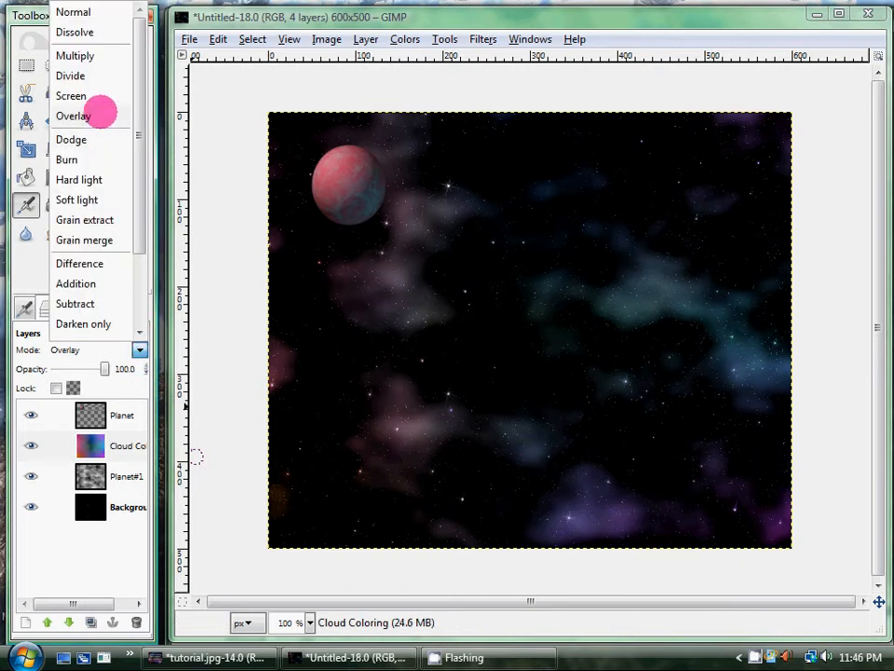
{"action": "left_click", "coordinate": [101, 180]}
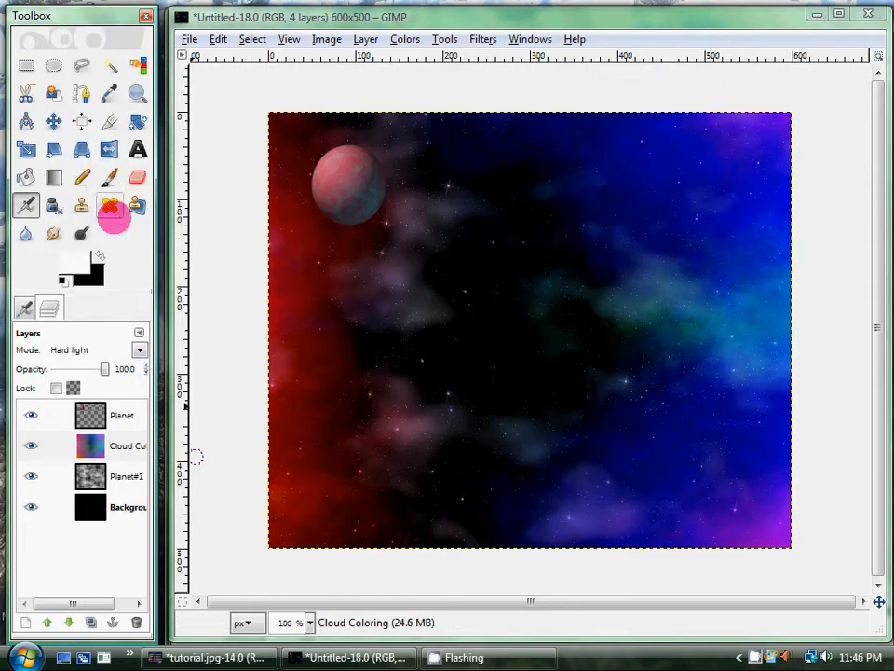
{"action": "left_click", "coordinate": [139, 349]}
{"action": "left_click", "coordinate": [76, 199]}
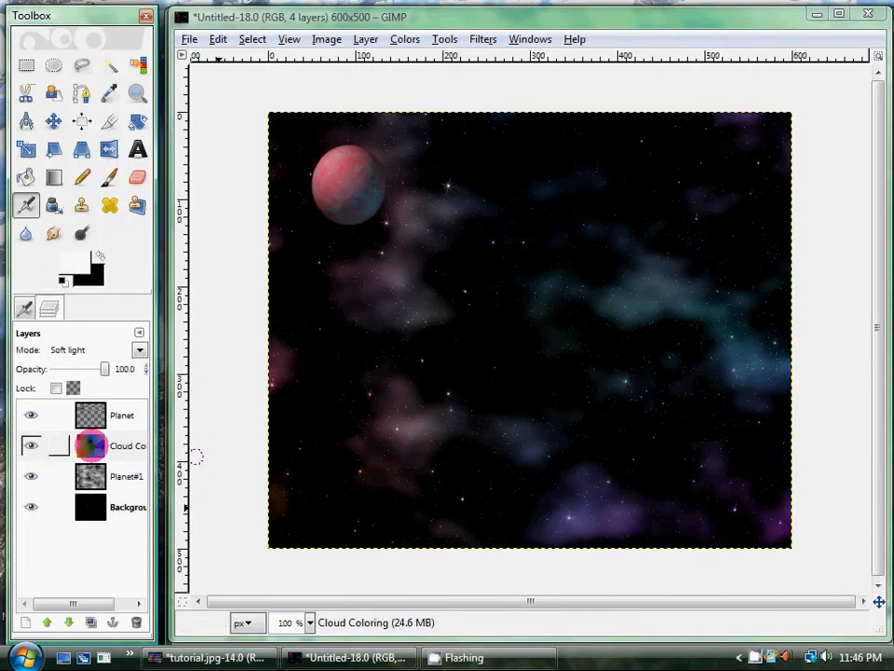
Create a new transparent image-sized layer above the Planet layer
{"action": "left_click", "coordinate": [120, 412]}
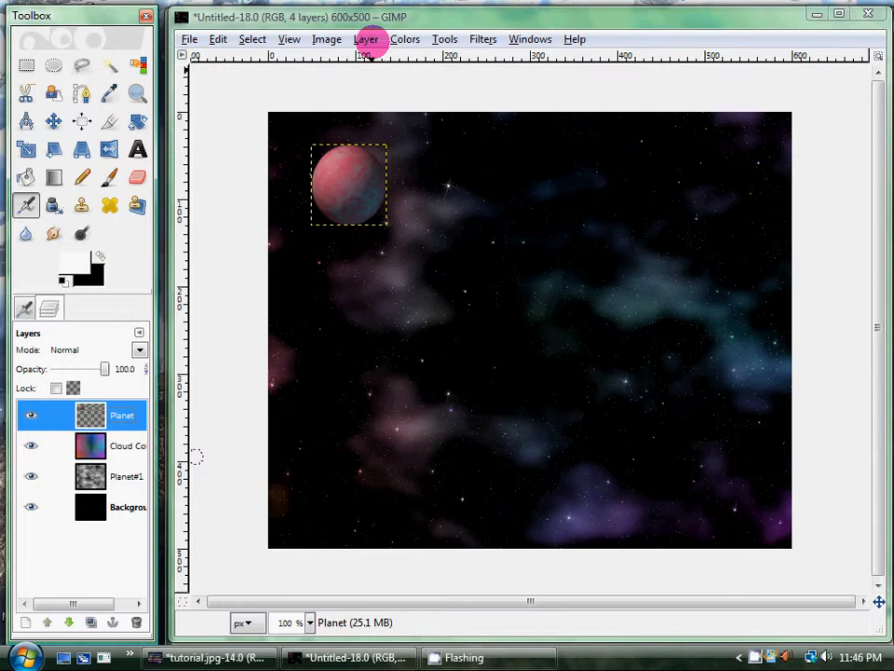
{"action": "left_click", "coordinate": [370, 44]}
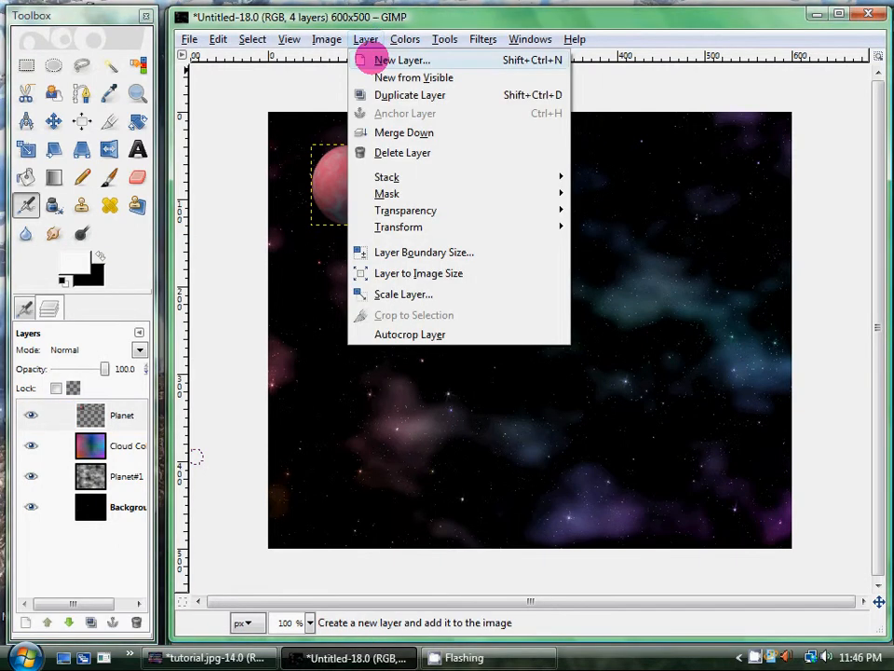
{"action": "left_click", "coordinate": [369, 60]}
{"action": "left_click", "coordinate": [239, 359]}
Render Plasma on the new top layer with random seed 0 and turbulence 1.4
{"action": "left_click", "coordinate": [484, 39]}
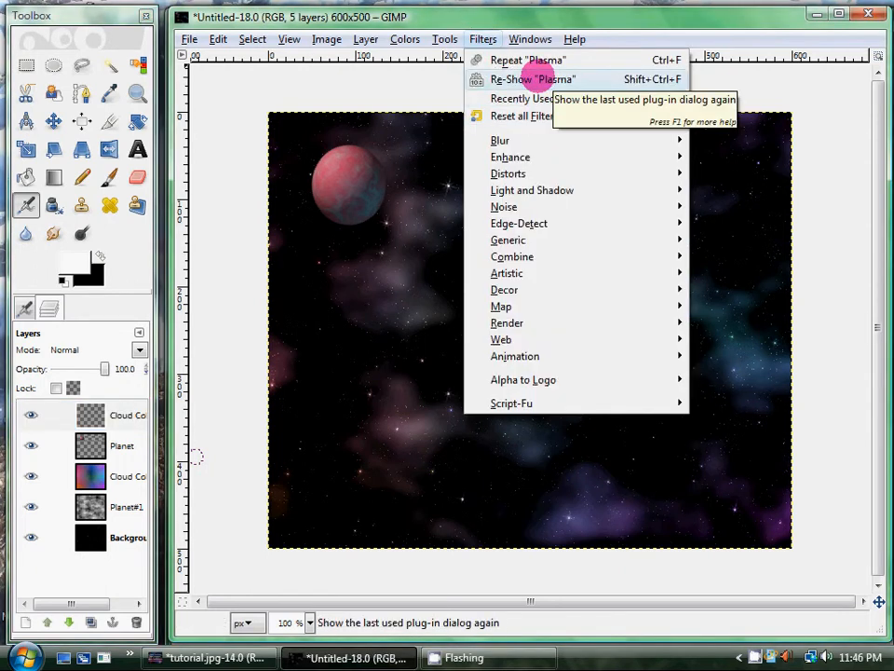
{"action": "left_click", "coordinate": [538, 78]}
{"action": "left_click", "coordinate": [259, 354]}
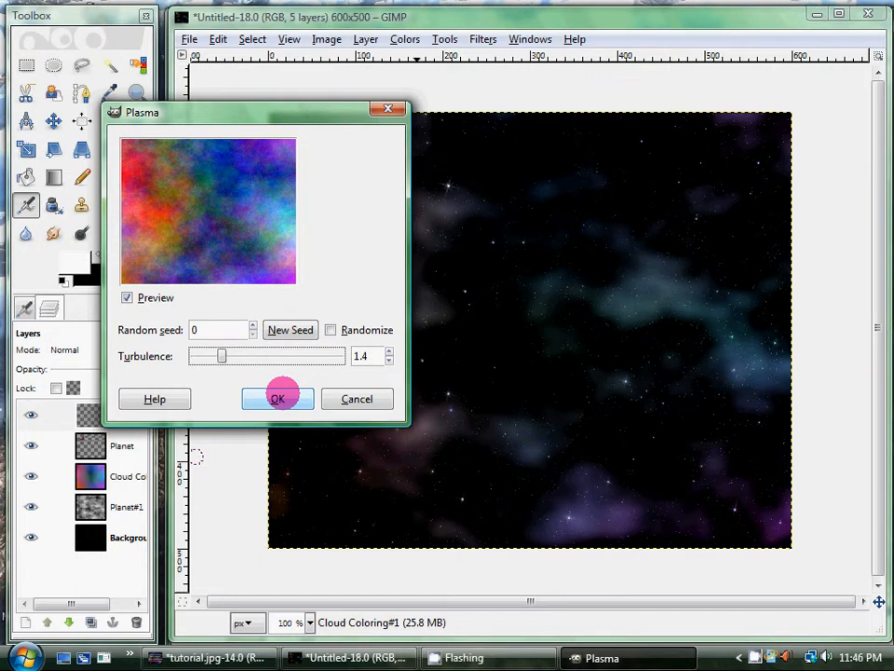
{"action": "left_click", "coordinate": [279, 397]}
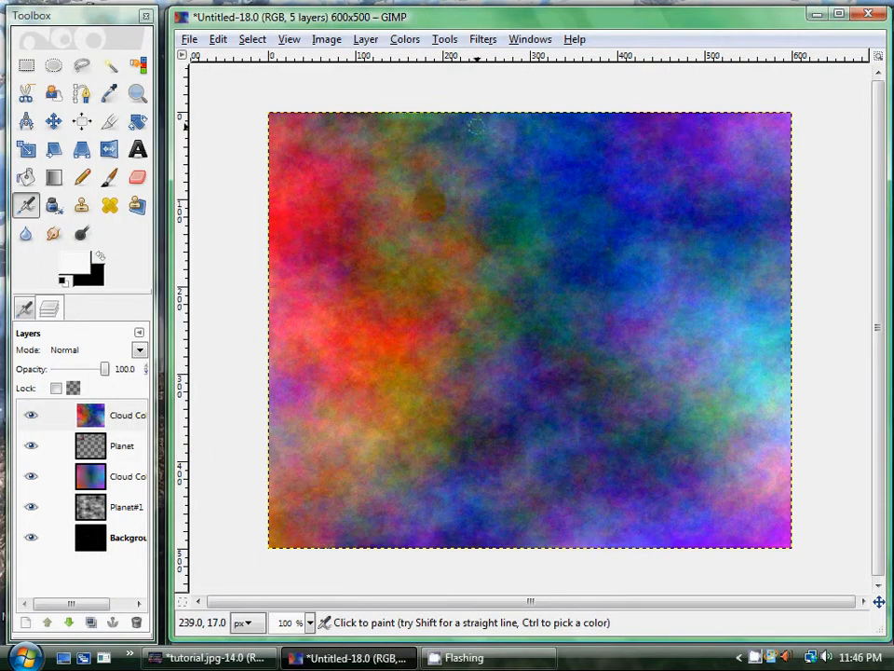
Desaturate the top plasma layer with the shade of gray based on Luminosity
{"action": "left_click", "coordinate": [440, 37]}
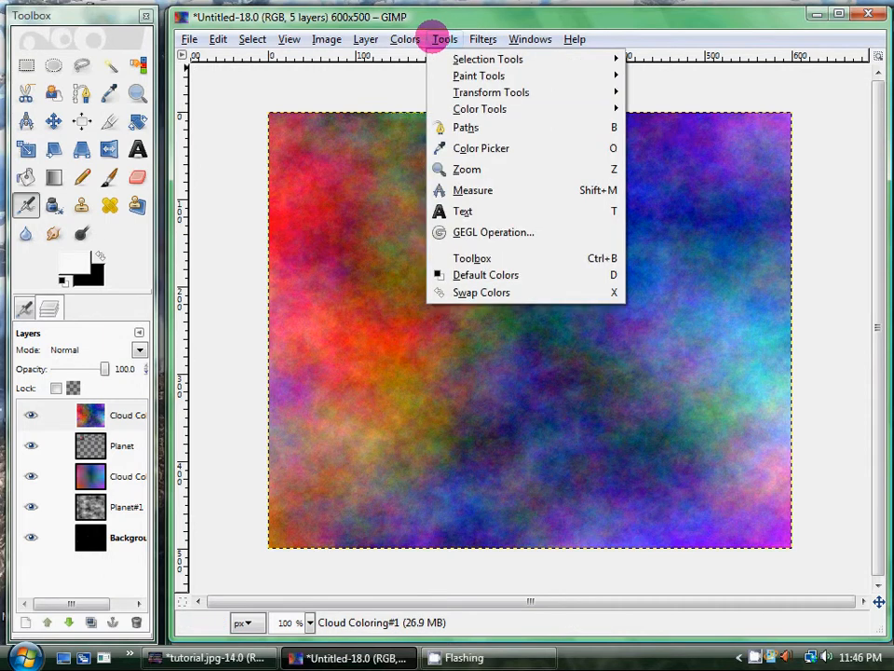
{"action": "left_click", "coordinate": [430, 228]}
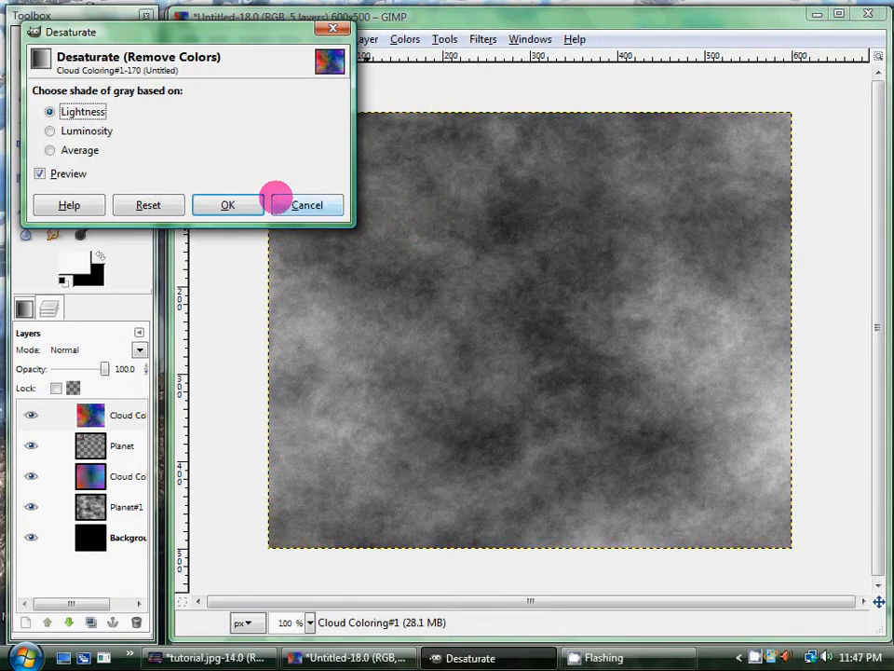
{"action": "left_click", "coordinate": [98, 132]}
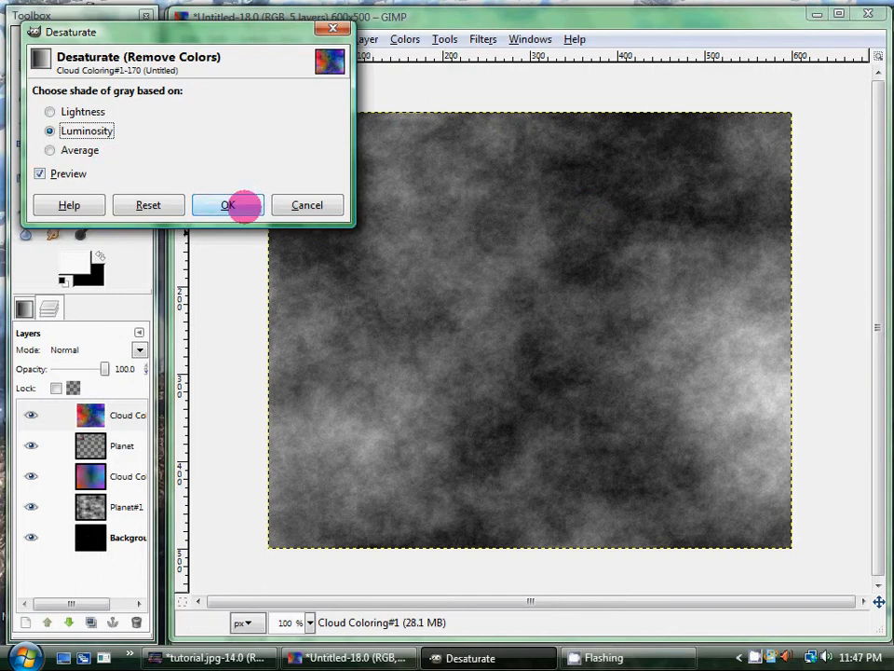
{"action": "left_click", "coordinate": [241, 206]}
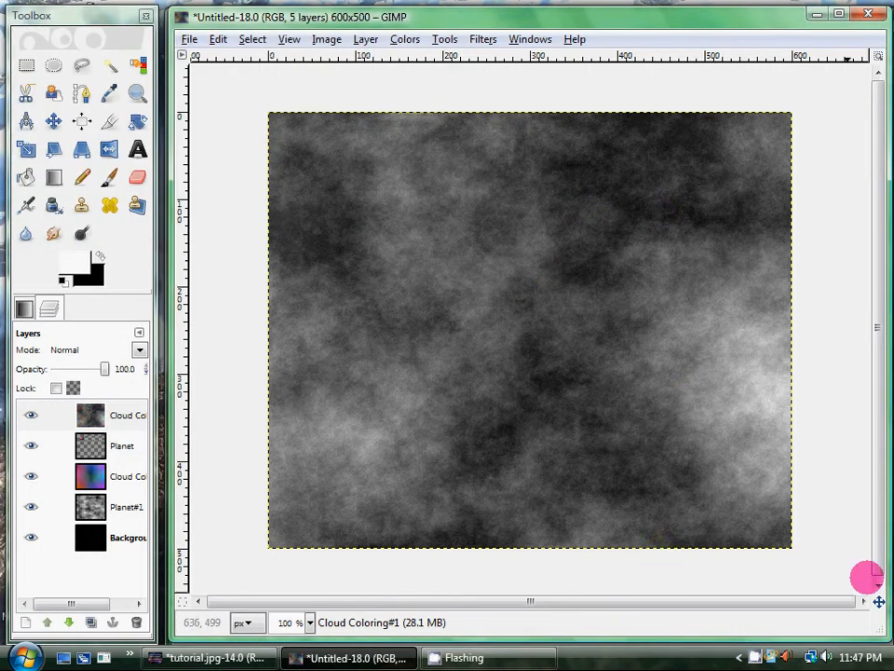
Apply Whirl and Pinch to the gray plasma layer with a whirl angle of about 425 and radius 1.5
{"action": "left_click", "coordinate": [482, 39]}
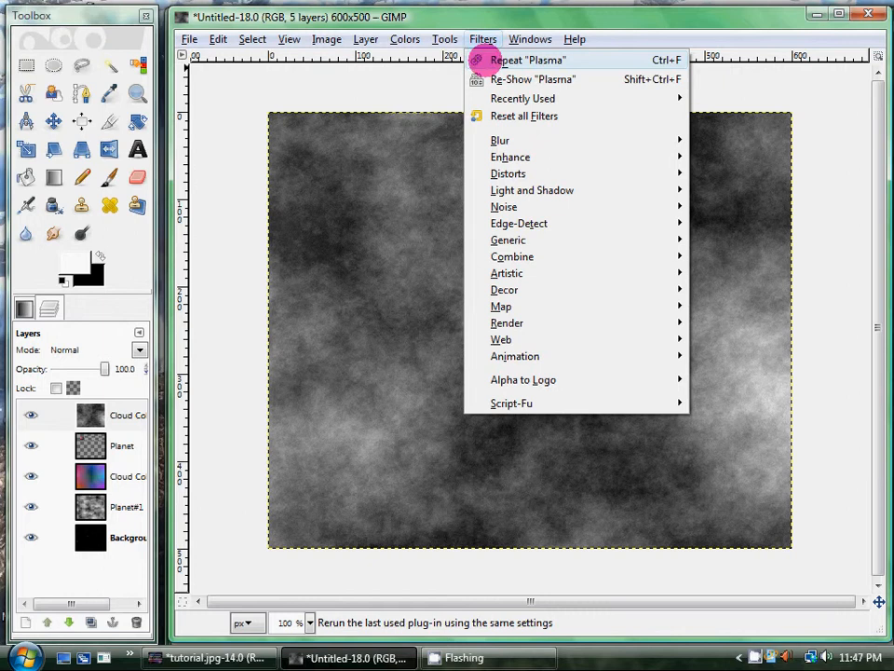
{"action": "mouse_move", "coordinate": [520, 176]}
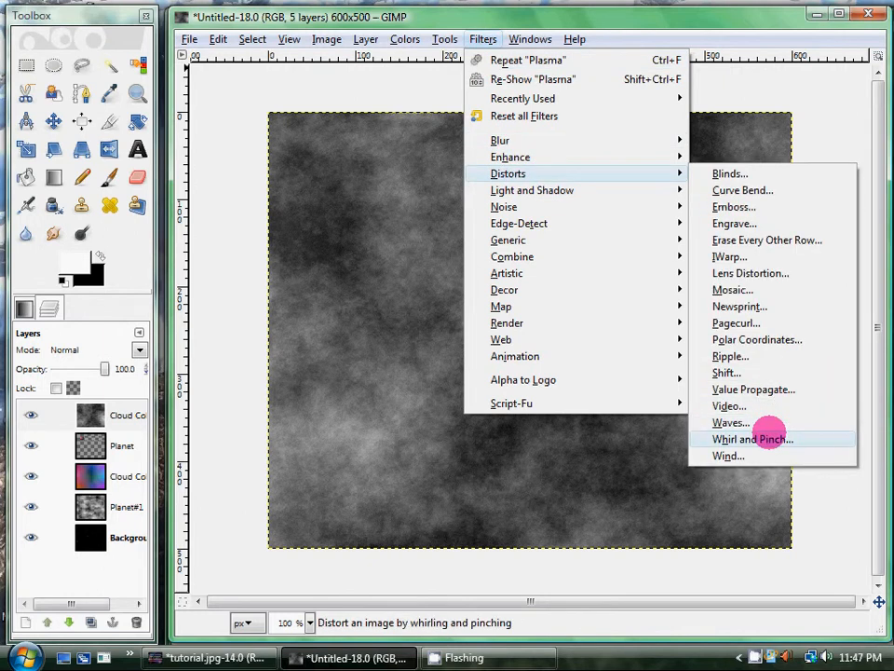
{"action": "left_click", "coordinate": [770, 437]}
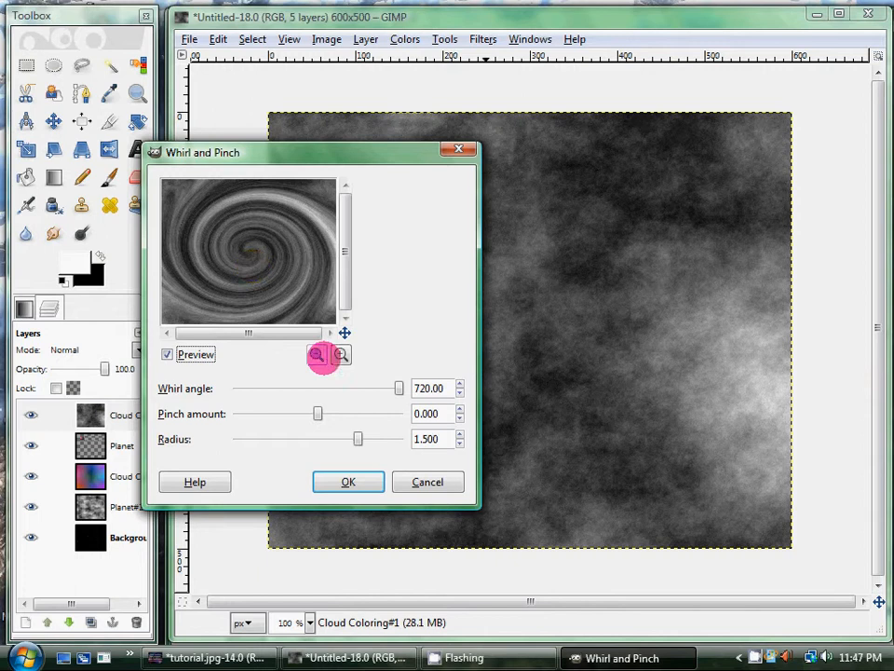
{"action": "left_click_drag", "start_coordinate": [399, 387], "coordinate": [371, 387]}
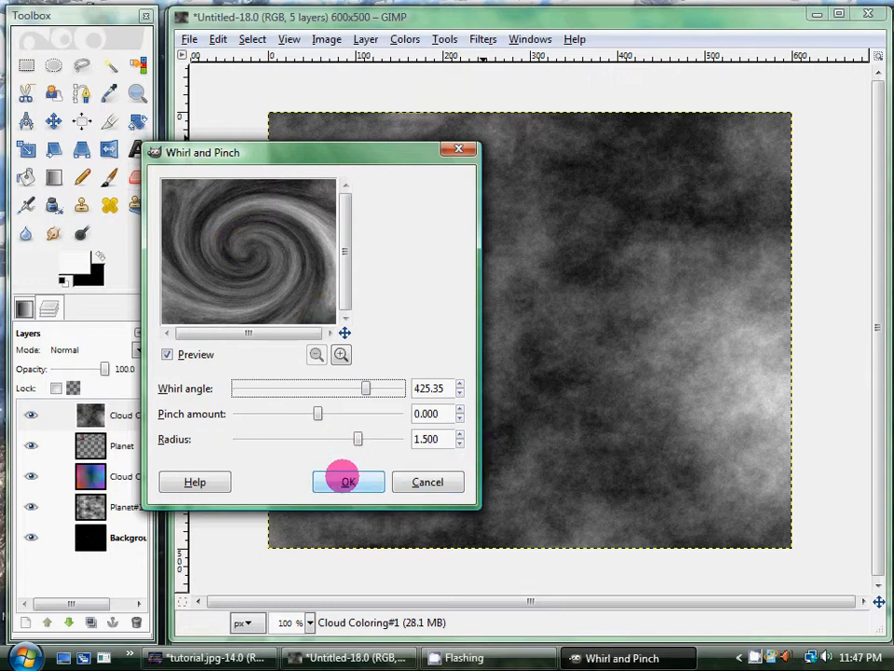
{"action": "left_click", "coordinate": [347, 481]}
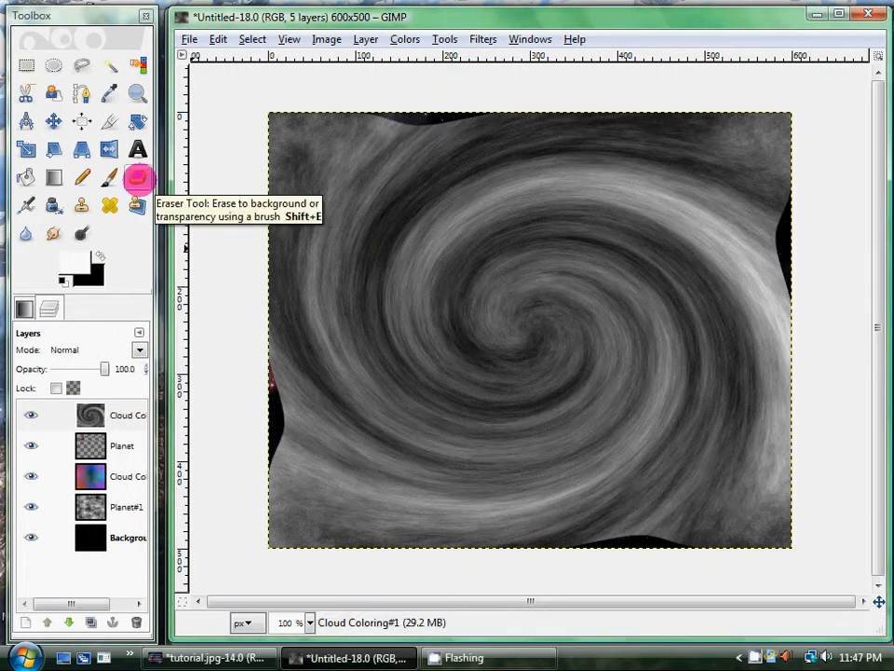
Erase the corners and outer edges of the swirl with the Circle Fuzzy (19) brush at scale 10, leaving a soft oval
{"action": "left_click", "coordinate": [137, 177]}
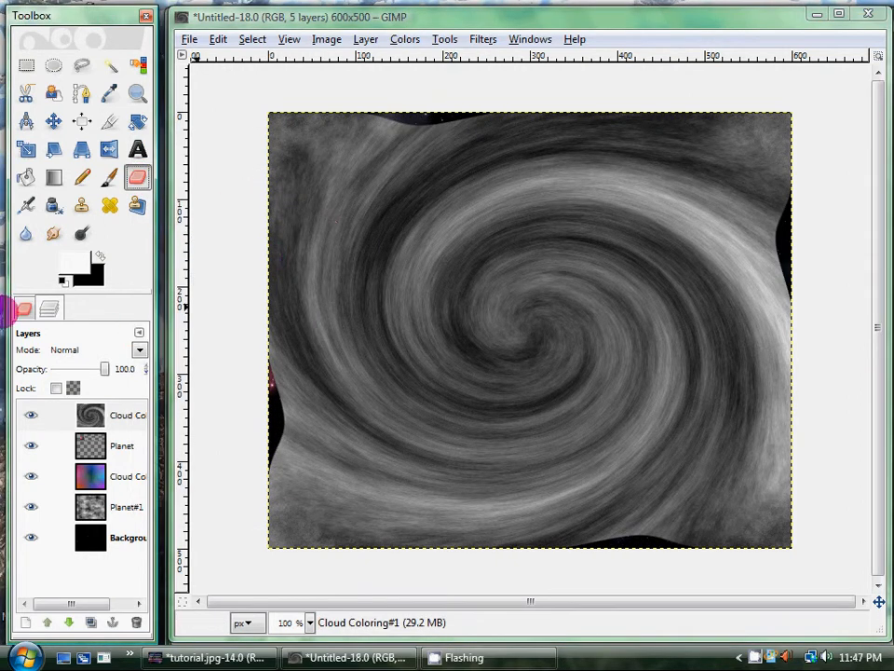
{"action": "left_click", "coordinate": [19, 308]}
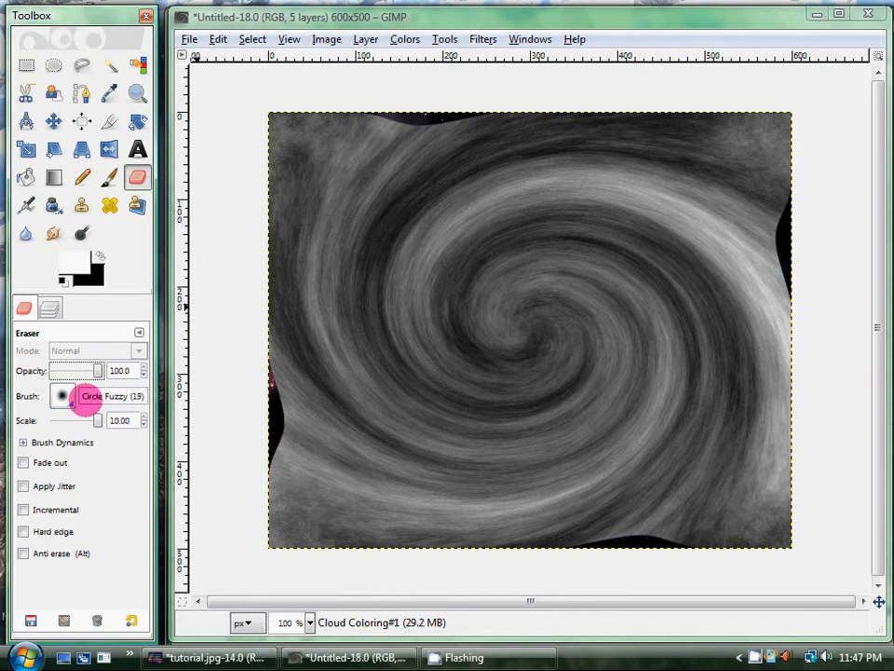
{"action": "left_click", "coordinate": [50, 307]}
{"action": "mouse_move", "coordinate": [211, 378]}
{"action": "left_mouse_down"}
{"action": "mouse_move", "coordinate": [218, 421]}
{"action": "mouse_move", "coordinate": [266, 485]}
{"action": "mouse_move", "coordinate": [253, 395]}
{"action": "mouse_move", "coordinate": [514, 588]}
{"action": "mouse_move", "coordinate": [281, 502]}
{"action": "mouse_move", "coordinate": [767, 446]}
{"action": "mouse_move", "coordinate": [791, 467]}
{"action": "mouse_move", "coordinate": [804, 245]}
{"action": "mouse_move", "coordinate": [814, 392]}
{"action": "mouse_move", "coordinate": [769, 124]}
{"action": "mouse_move", "coordinate": [802, 210]}
{"action": "mouse_move", "coordinate": [543, 100]}
{"action": "mouse_move", "coordinate": [829, 365]}
{"action": "mouse_move", "coordinate": [540, 177]}
{"action": "mouse_move", "coordinate": [441, 94]}
{"action": "mouse_move", "coordinate": [238, 362]}
{"action": "mouse_move", "coordinate": [257, 172]}
{"action": "mouse_move", "coordinate": [347, 89]}
{"action": "mouse_move", "coordinate": [254, 334]}
{"action": "mouse_move", "coordinate": [468, 108]}
{"action": "mouse_move", "coordinate": [807, 192]}
{"action": "mouse_move", "coordinate": [778, 439]}
{"action": "mouse_move", "coordinate": [233, 391]}
{"action": "left_mouse_up"}
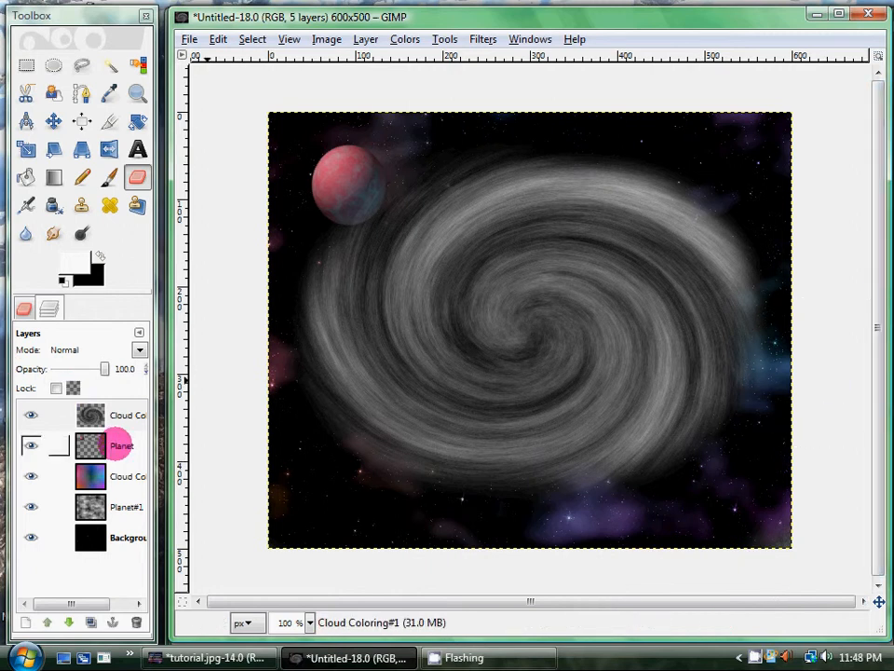
Scale the swirl layer to 356 x 196 pixels in the lower-right corner of the image, with the aspect ratio unlinked
{"action": "left_click", "coordinate": [124, 416]}
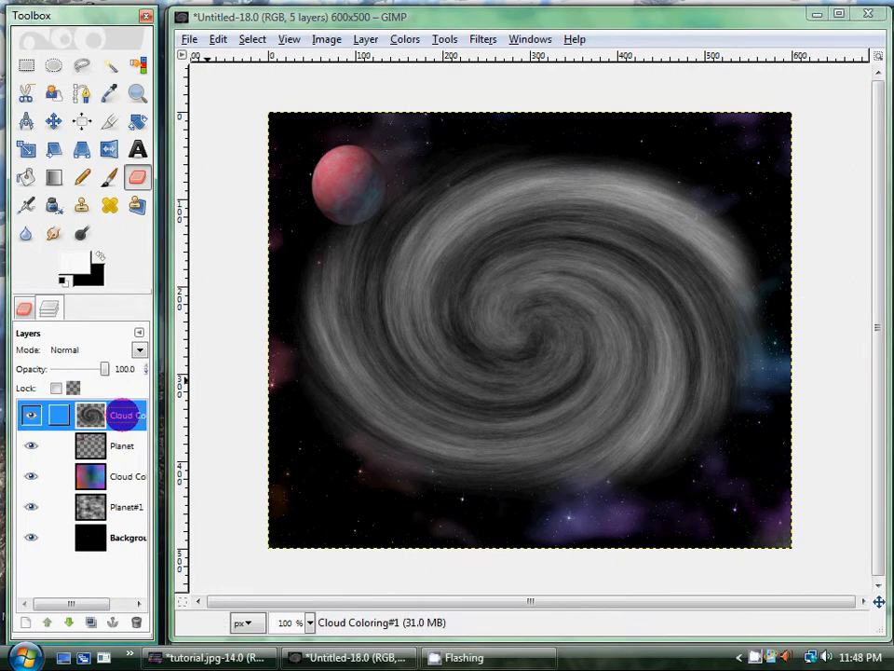
{"action": "left_click", "coordinate": [28, 149]}
{"action": "left_click", "coordinate": [268, 104]}
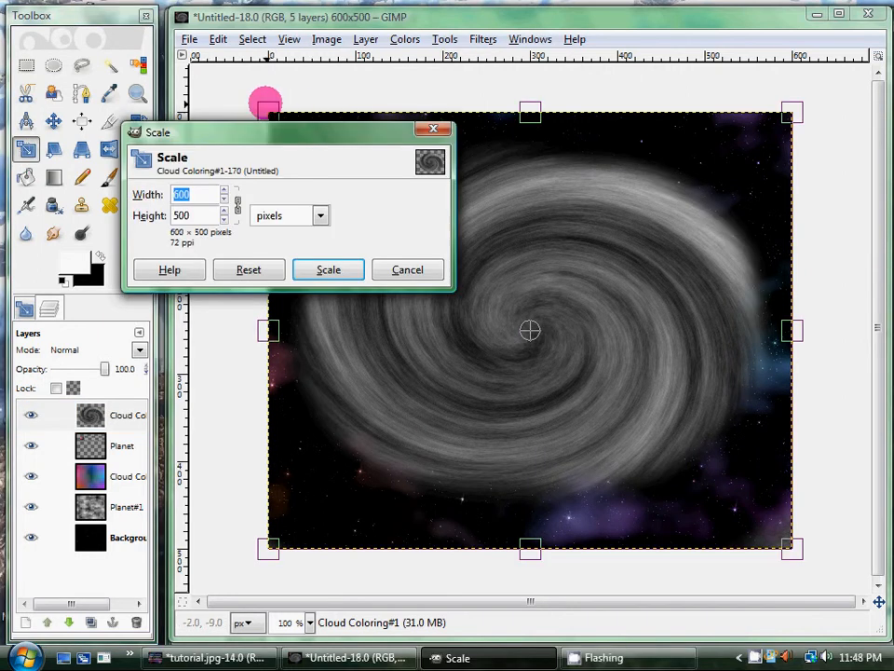
{"action": "left_click_drag", "start_coordinate": [268, 104], "coordinate": [432, 365]}
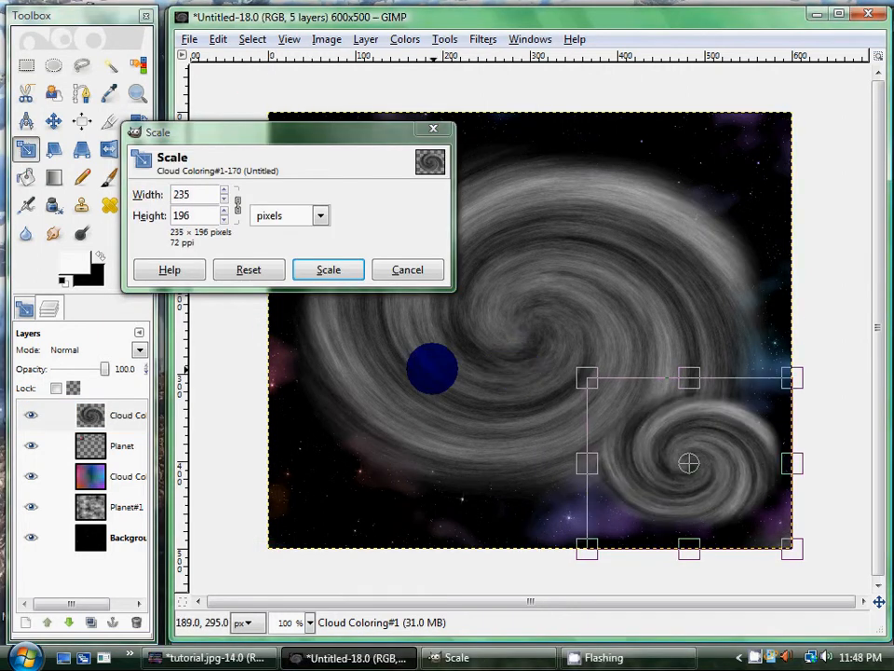
{"action": "left_click", "coordinate": [239, 211]}
{"action": "left_click_drag", "start_coordinate": [585, 464], "coordinate": [480, 464]}
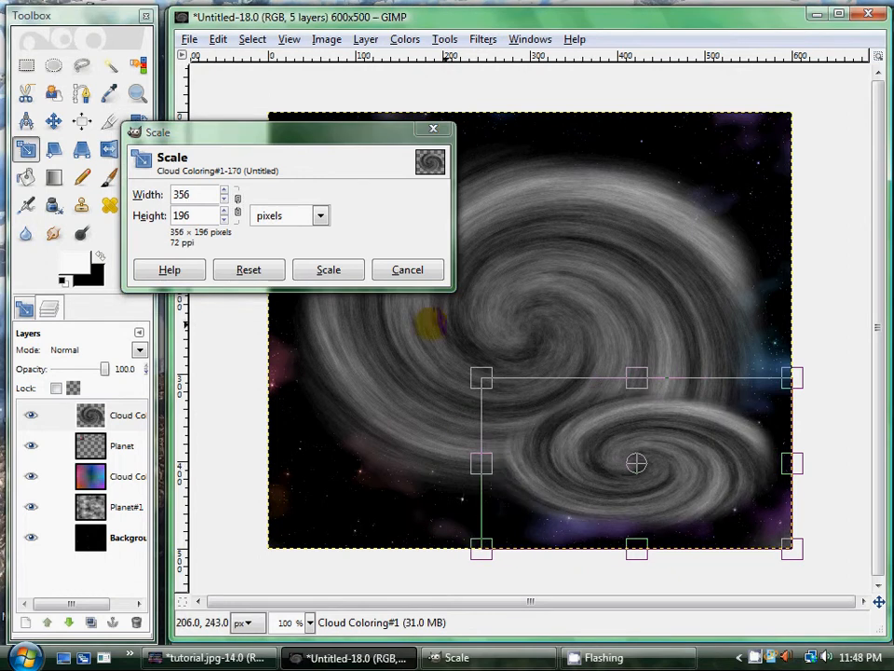
{"action": "left_click", "coordinate": [335, 267]}
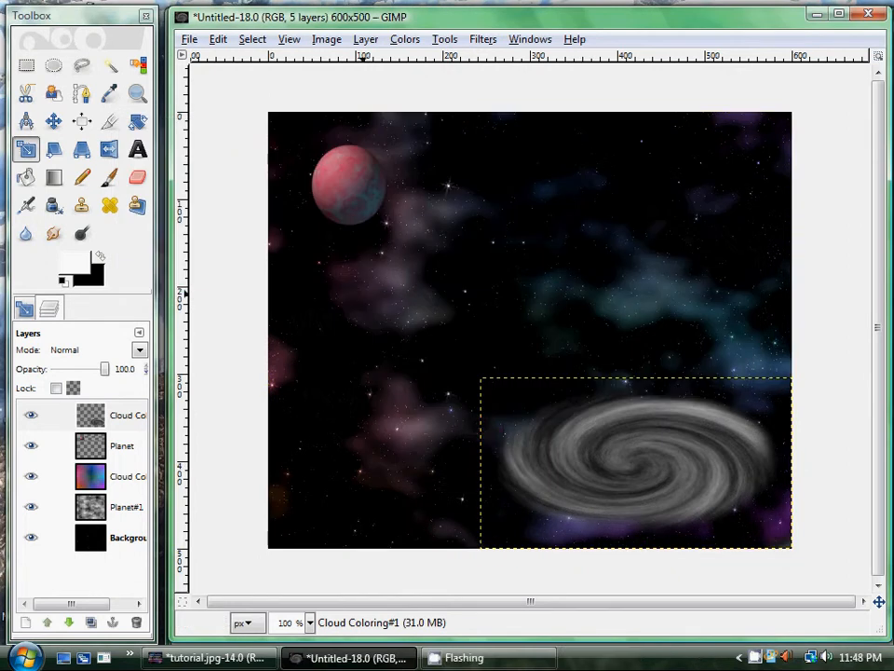
Adjust the swirl layer to brightness 10 and contrast 30
{"action": "left_click", "coordinate": [399, 38]}
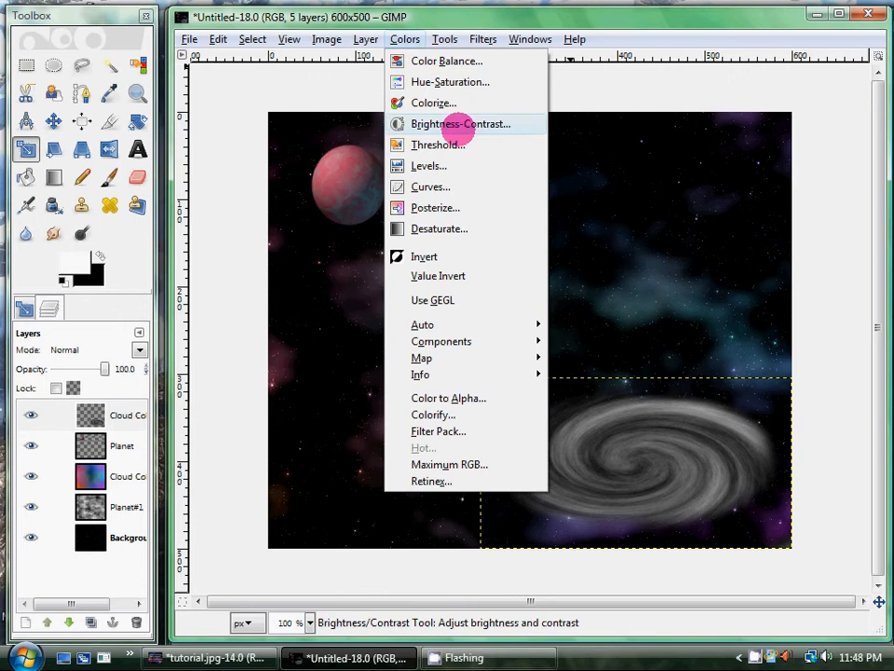
{"action": "left_click", "coordinate": [453, 131]}
{"action": "left_click", "coordinate": [291, 182]}
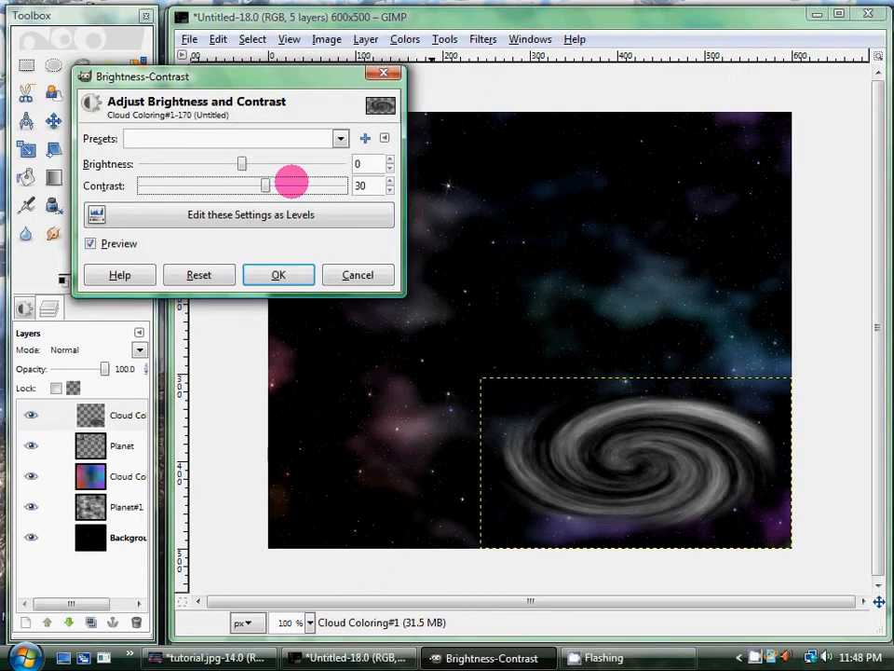
{"action": "left_click", "coordinate": [283, 165]}
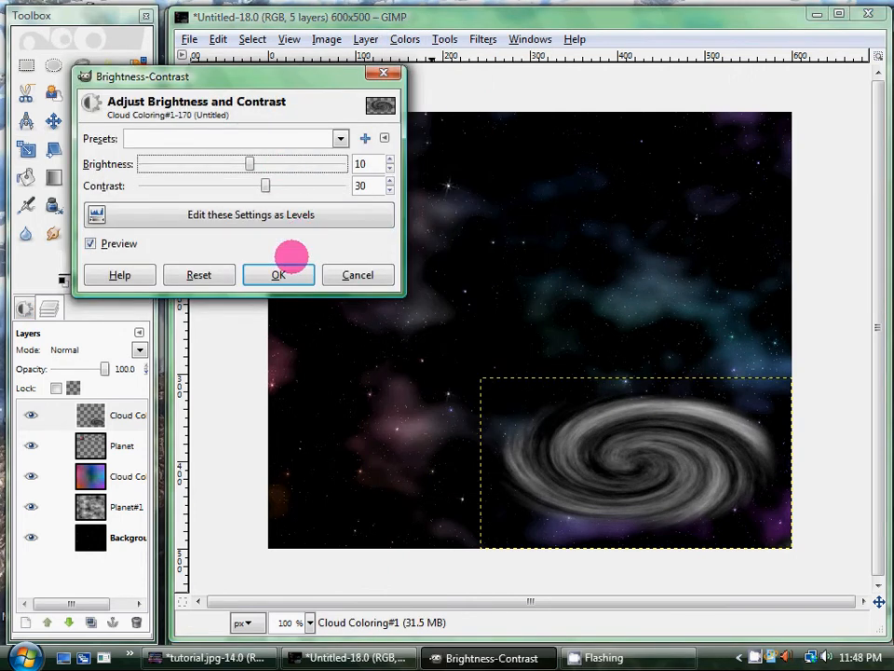
{"action": "left_click", "coordinate": [279, 275]}
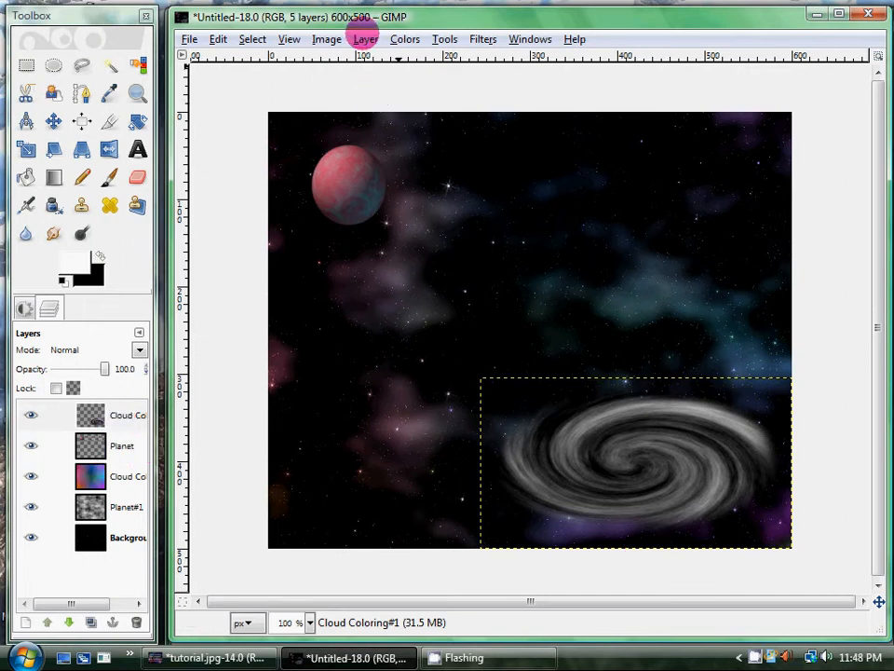
Create a transparent 600 x 500 px layer named Black hole coloring above the swirl layer
{"action": "left_click", "coordinate": [365, 39]}
{"action": "left_click", "coordinate": [371, 58]}
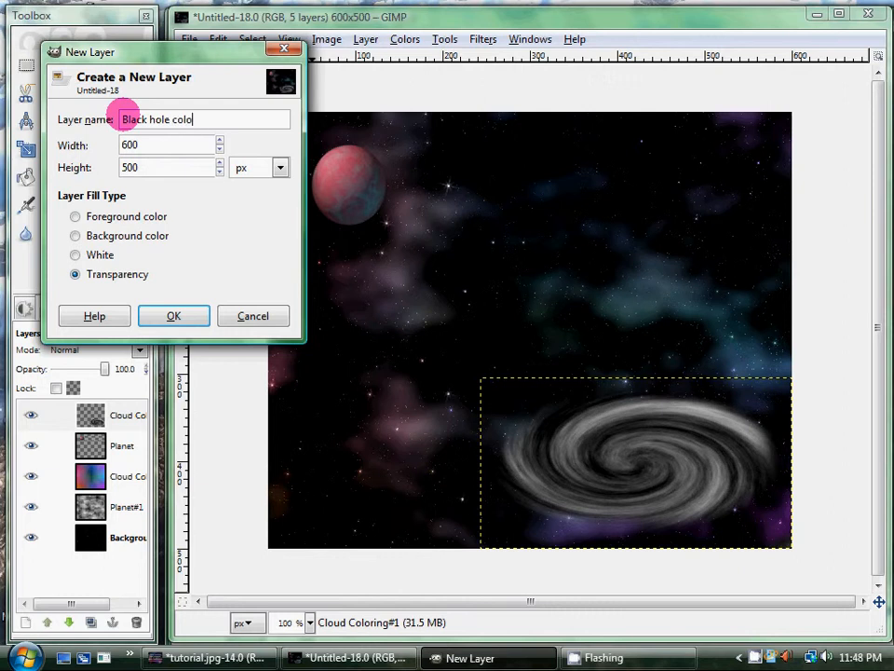
{"action": "key", "text": "Return"}
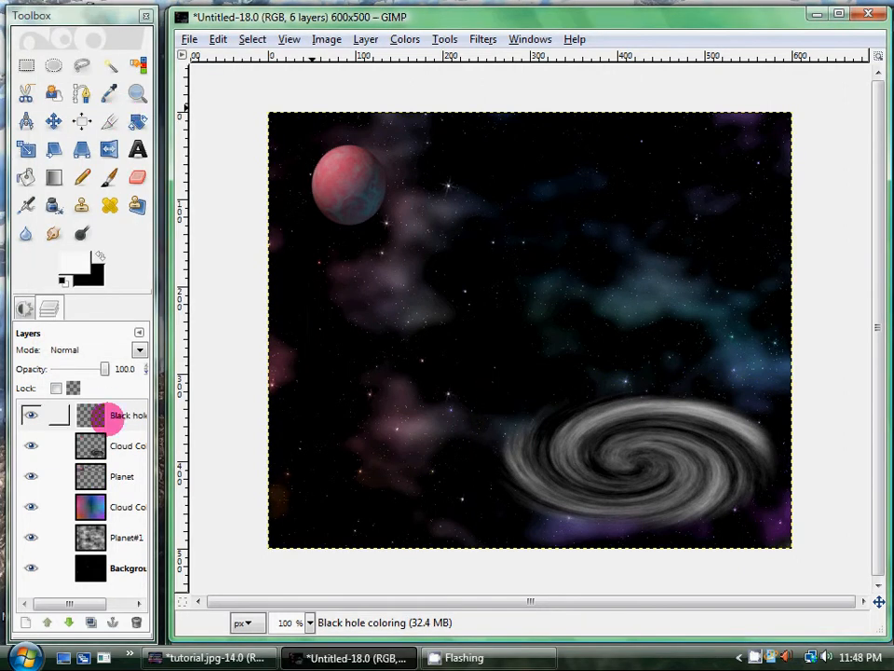
Select the swirl's outline with Alpha to Selection on the swirl layer, and make the Black hole coloring layer active
{"action": "right_click", "coordinate": [103, 438]}
{"action": "left_click", "coordinate": [256, 406]}
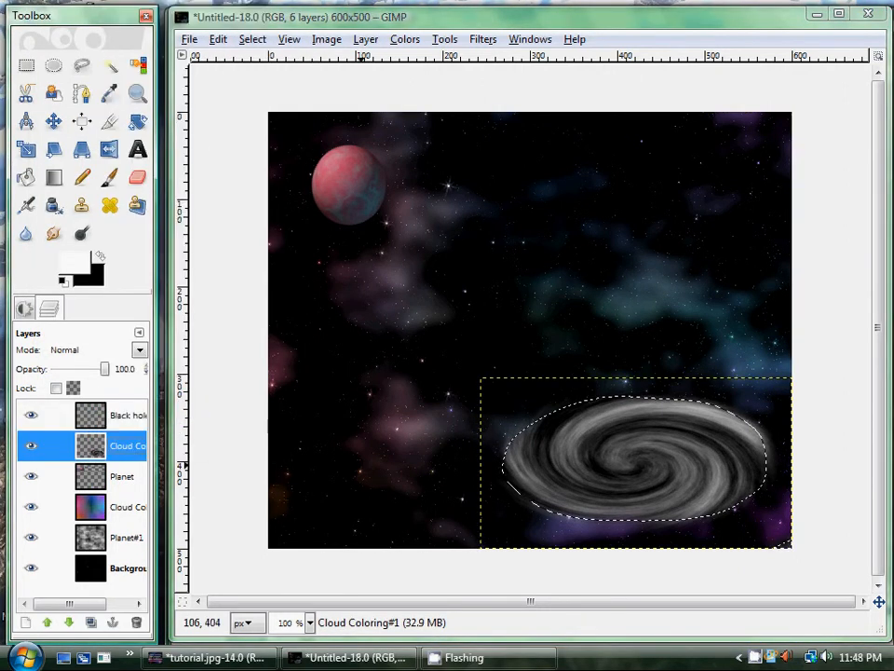
{"action": "left_click", "coordinate": [114, 415]}
Render Plasma clouds with turbulence 0.4 inside the swirl selection on the Black hole coloring layer
{"action": "left_click", "coordinate": [482, 40]}
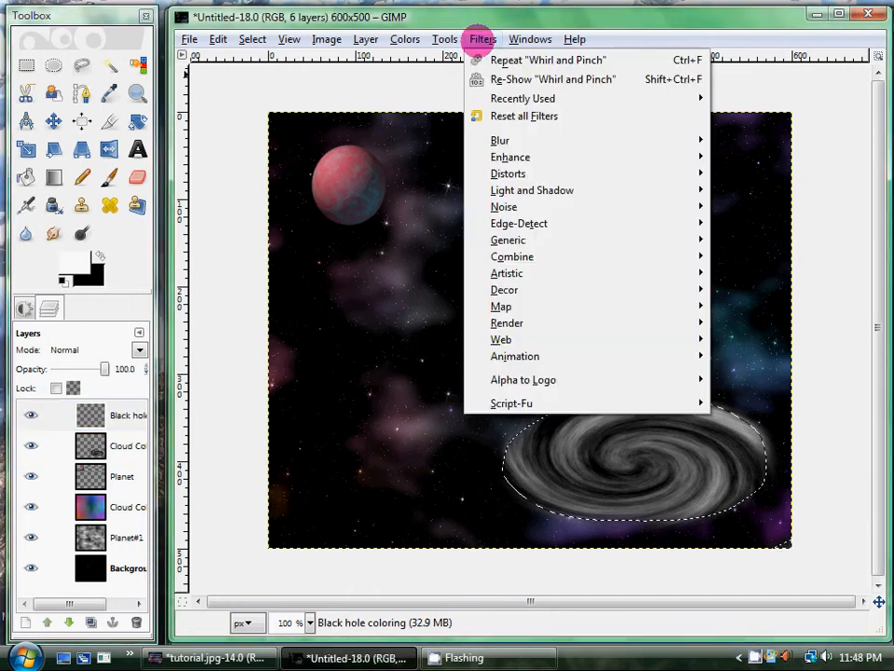
{"action": "mouse_move", "coordinate": [540, 323]}
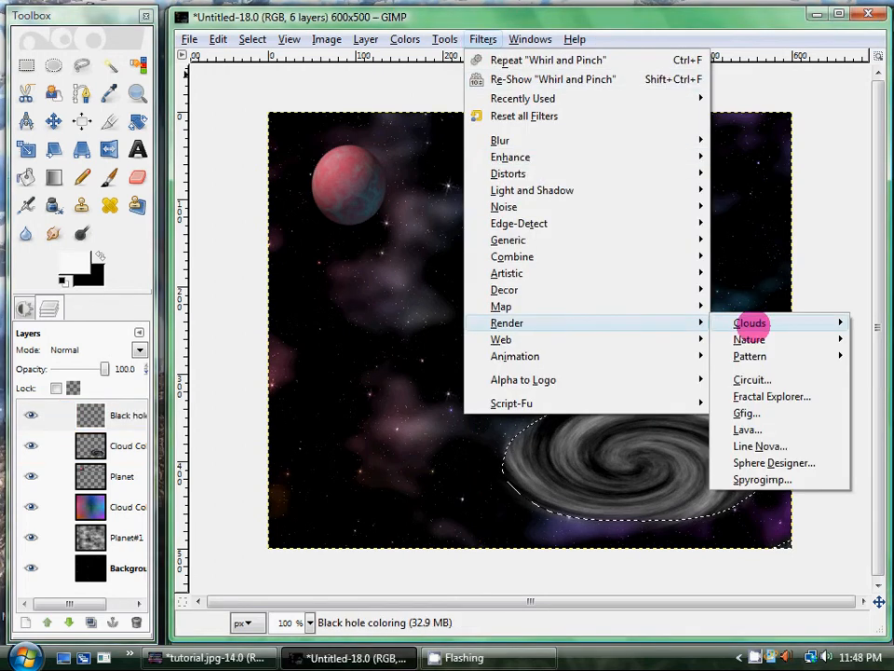
{"action": "mouse_move", "coordinate": [750, 323]}
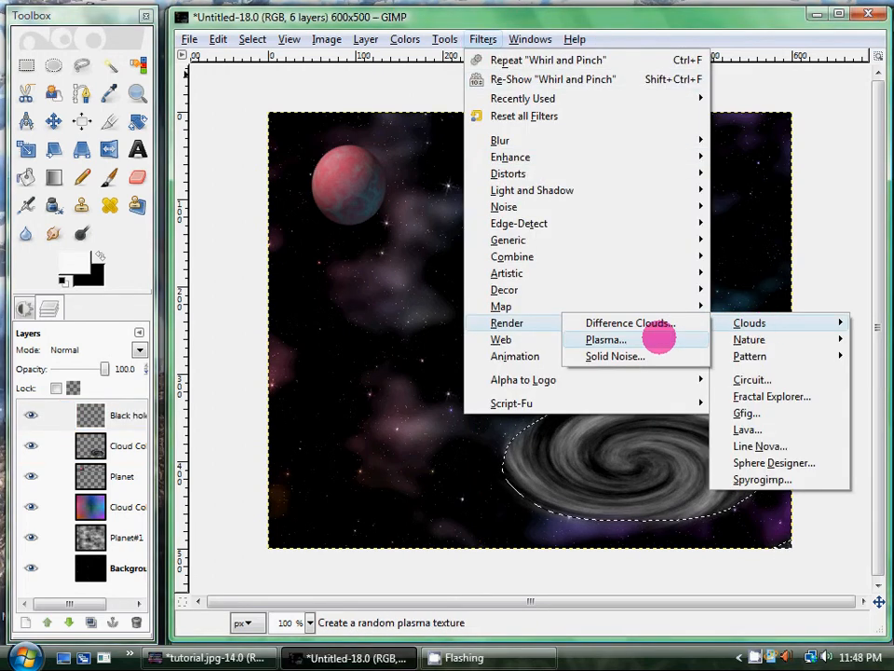
{"action": "left_click", "coordinate": [659, 340]}
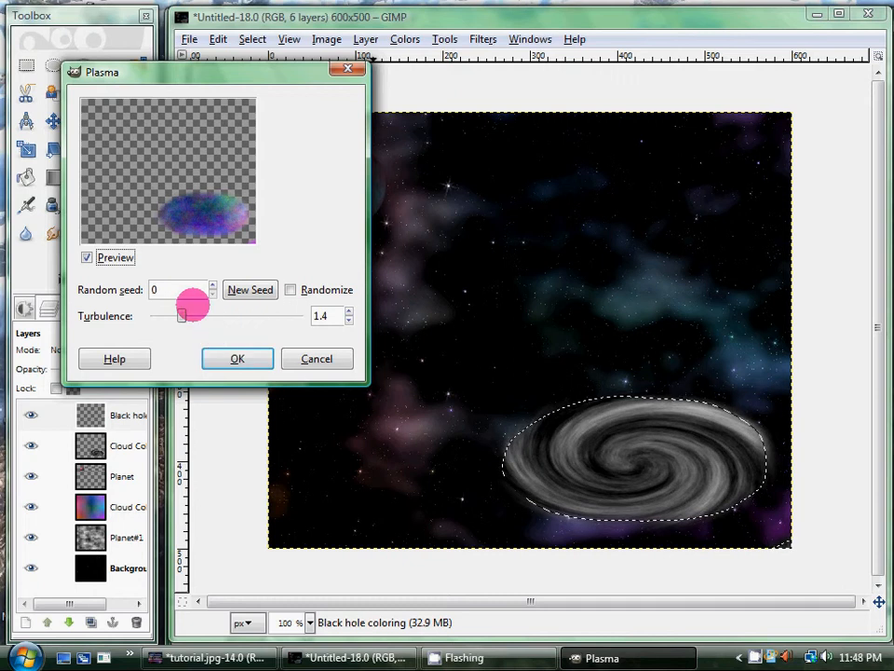
{"action": "left_click_drag", "start_coordinate": [203, 315], "coordinate": [156, 317]}
{"action": "left_click", "coordinate": [216, 354]}
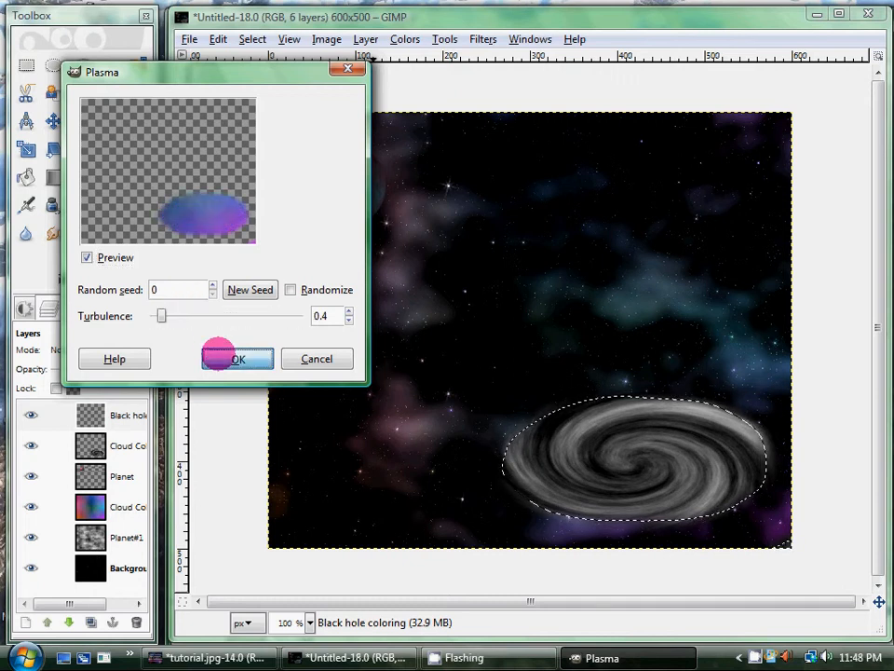
Try the Grain merge, Grain extract, Soft light and Hard light blend modes on the Black hole coloring layer
{"action": "left_click", "coordinate": [138, 349]}
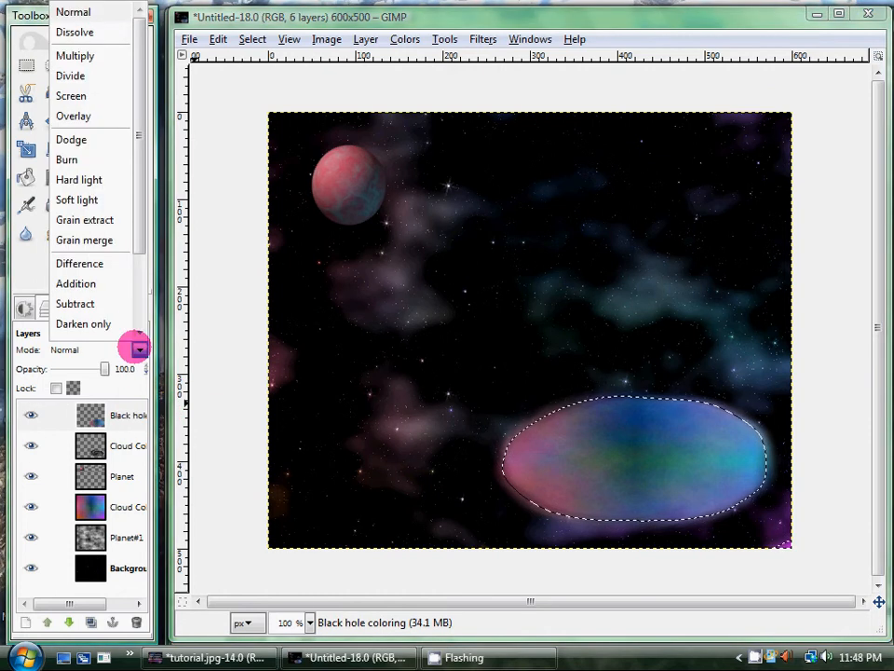
{"action": "left_click", "coordinate": [121, 239]}
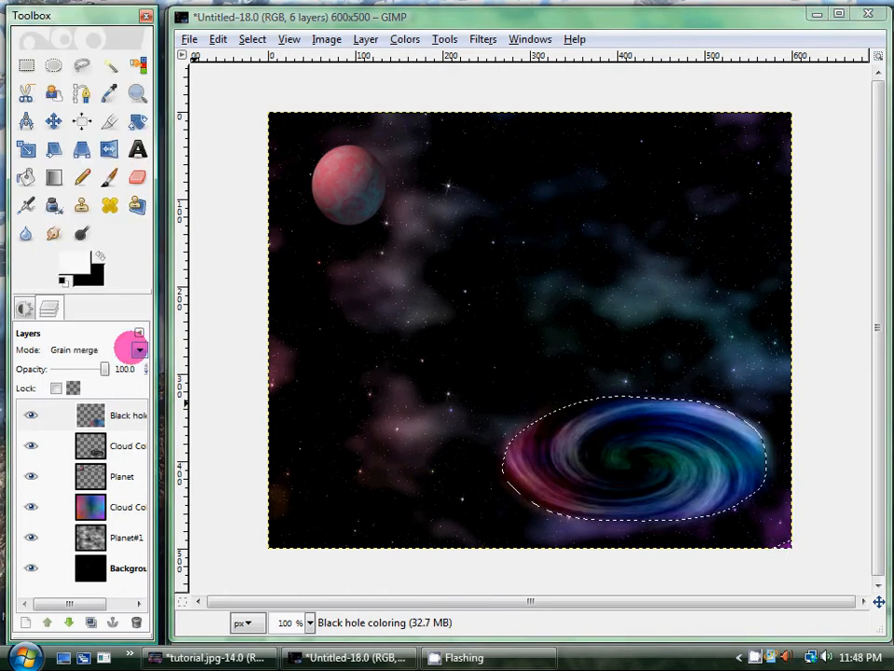
{"action": "left_click", "coordinate": [138, 350]}
{"action": "left_click", "coordinate": [105, 219]}
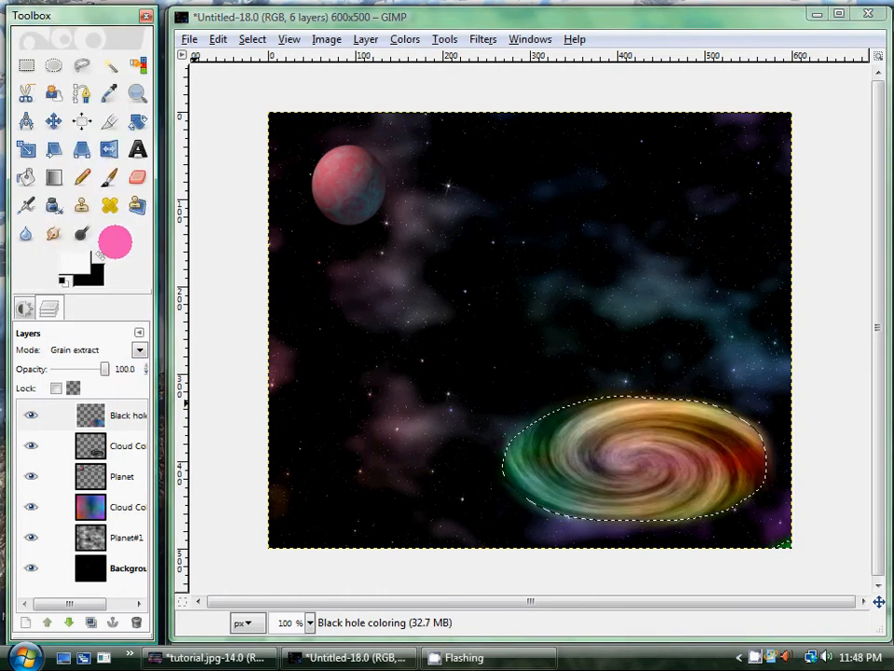
{"action": "left_click", "coordinate": [138, 350]}
{"action": "left_click", "coordinate": [94, 199]}
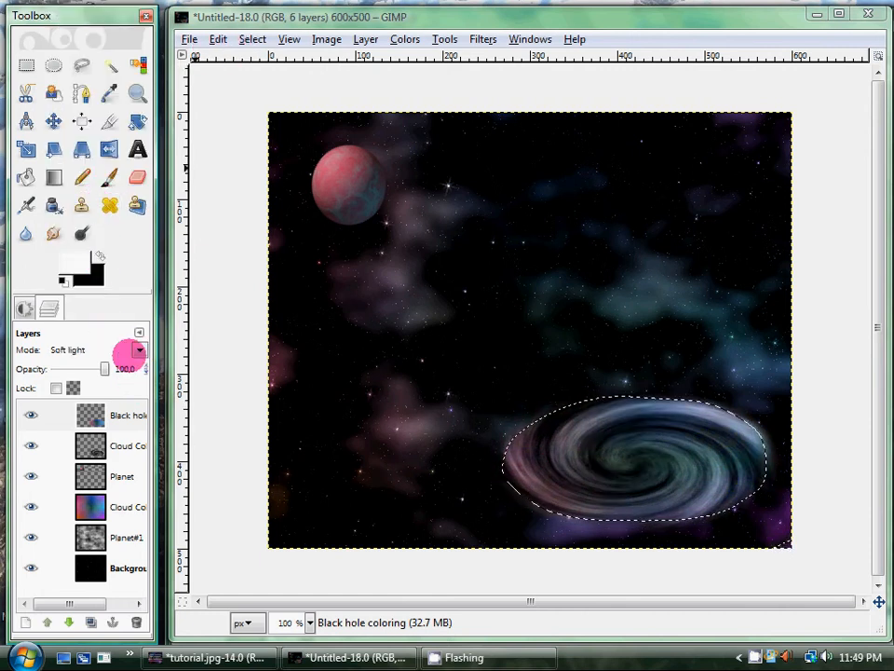
{"action": "left_click", "coordinate": [138, 349]}
{"action": "left_click", "coordinate": [120, 178]}
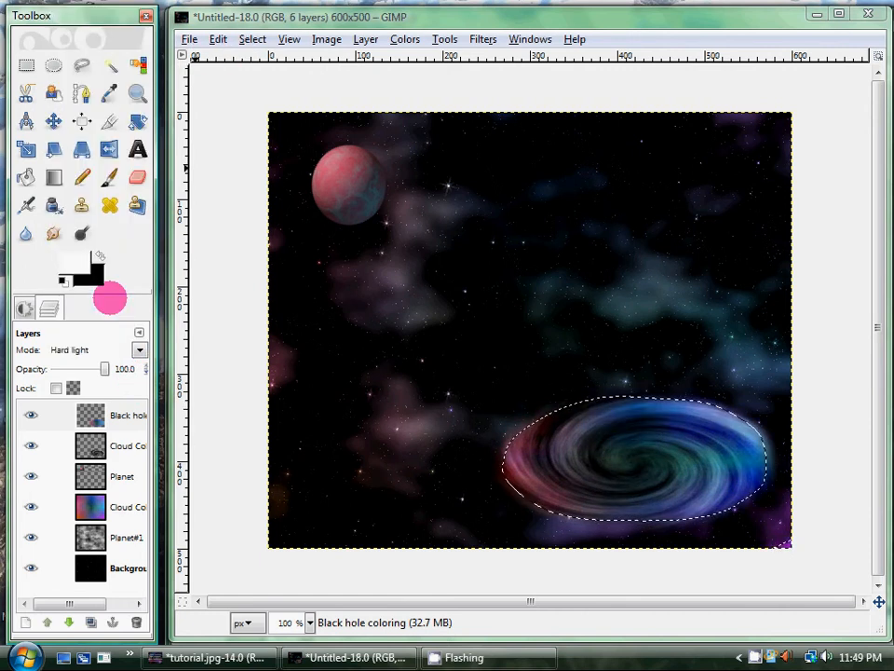
Set the Black hole coloring layer's mode to Overlay and merge it down onto the swirl layer
{"action": "left_click", "coordinate": [138, 349]}
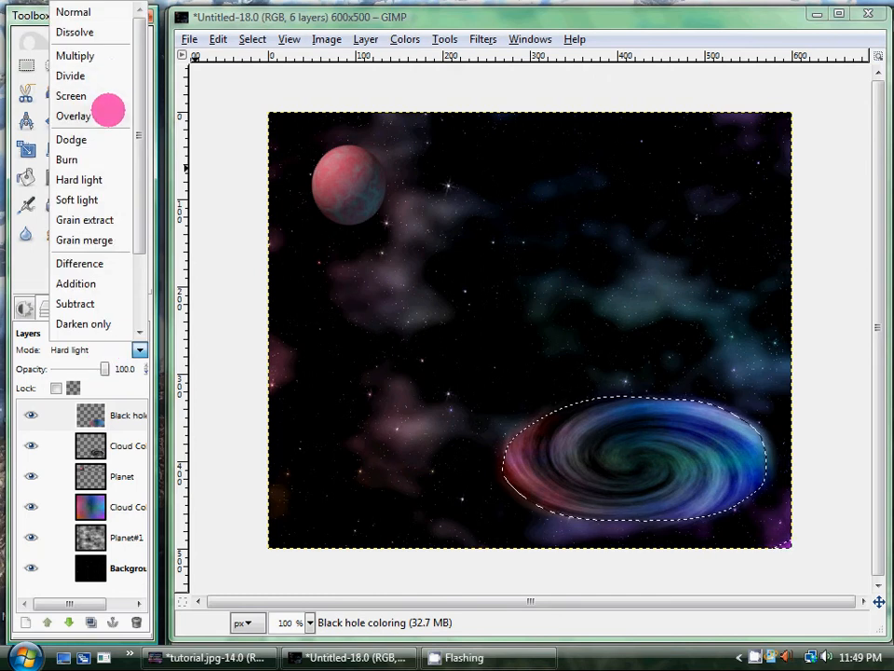
{"action": "left_click", "coordinate": [108, 111]}
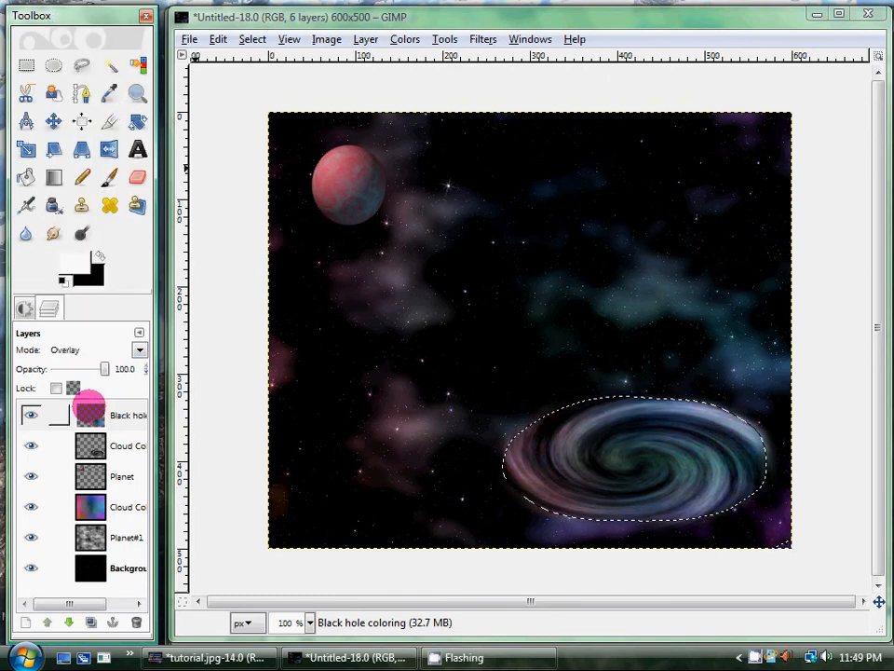
{"action": "right_click", "coordinate": [86, 410]}
{"action": "left_click", "coordinate": [145, 109]}
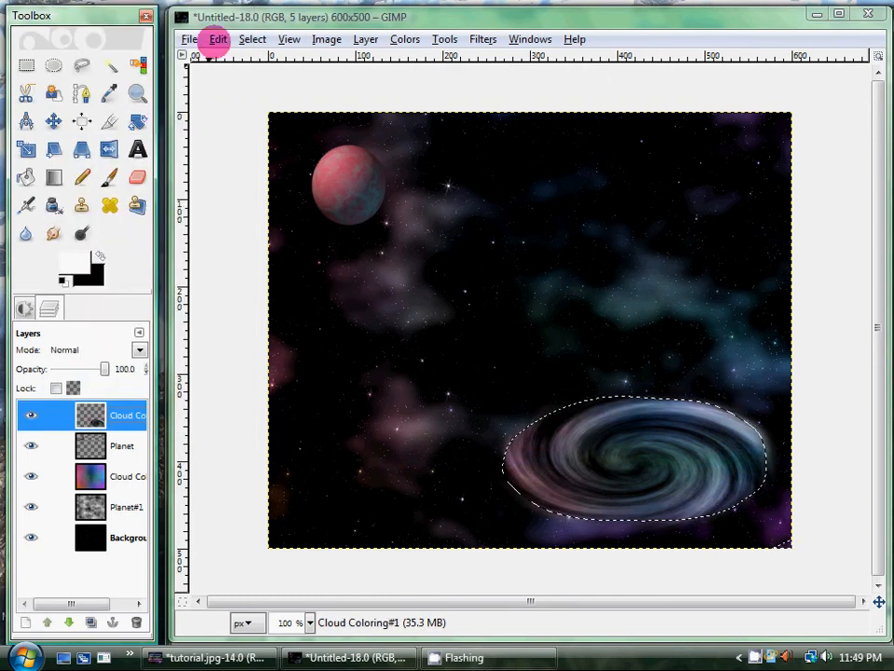
Clear the selection and rotate the coloured swirl layer by -17.38 degrees about the image centre
{"action": "left_click", "coordinate": [251, 40]}
{"action": "left_click", "coordinate": [266, 75]}
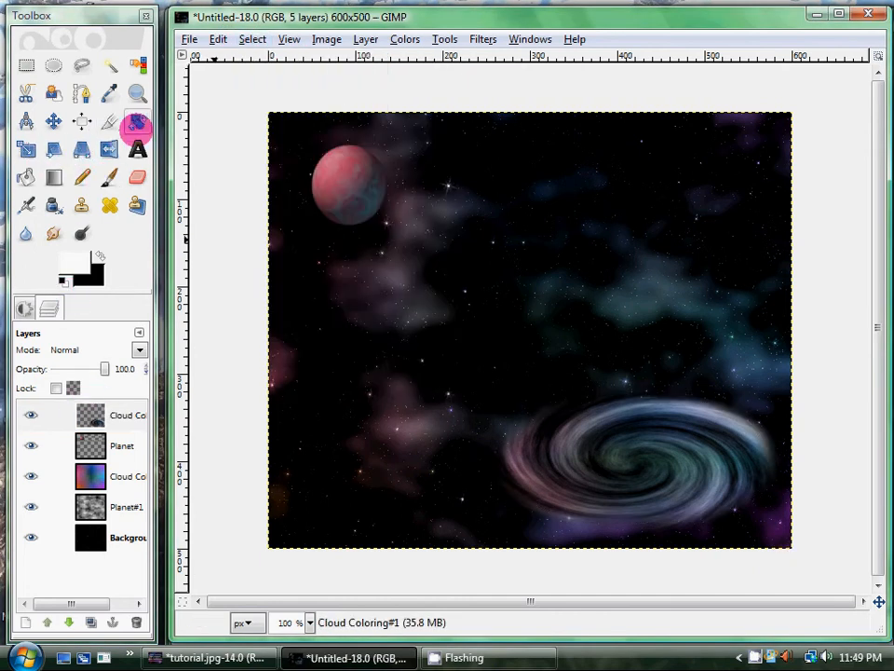
{"action": "left_click", "coordinate": [137, 121]}
{"action": "left_click", "coordinate": [736, 440]}
{"action": "left_click_drag", "start_coordinate": [736, 440], "coordinate": [743, 366]}
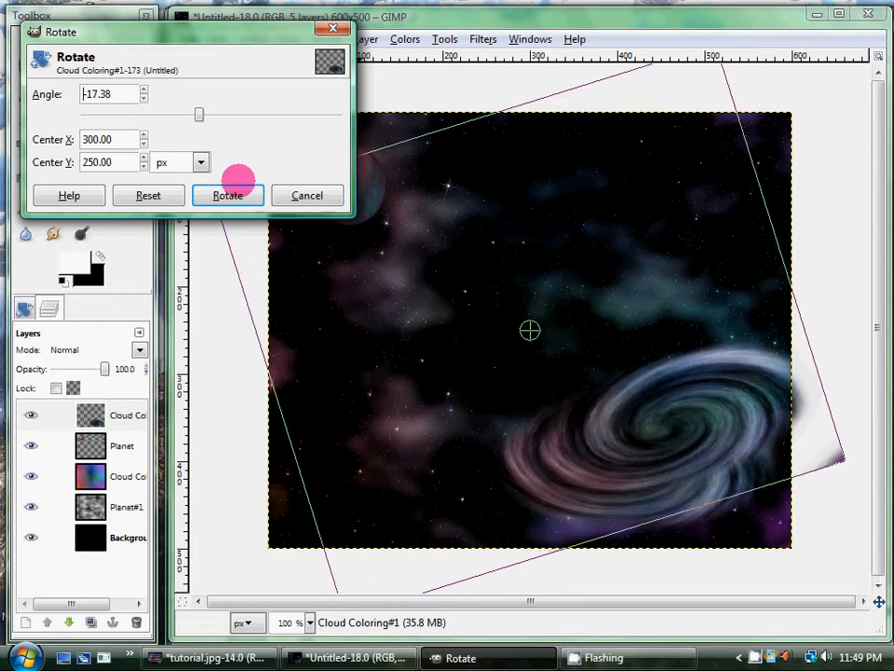
{"action": "left_click", "coordinate": [228, 195]}
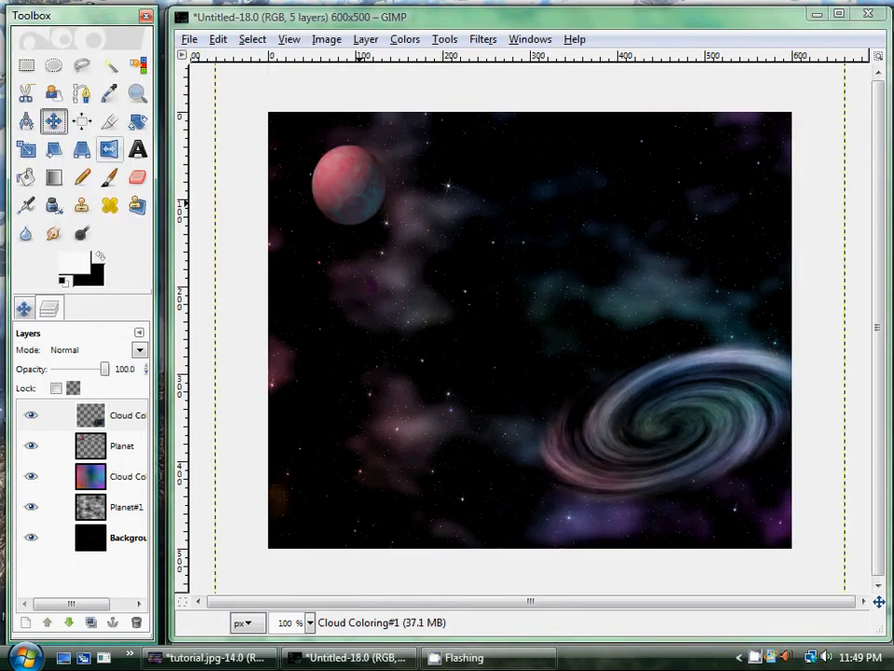
Move the swirl to the upper-right area of the image and the planet to the lower-left area
{"action": "left_click_drag", "start_coordinate": [728, 403], "coordinate": [708, 434]}
{"action": "left_click_drag", "start_coordinate": [510, 364], "coordinate": [508, 152]}
{"action": "left_click_drag", "start_coordinate": [360, 205], "coordinate": [361, 485]}
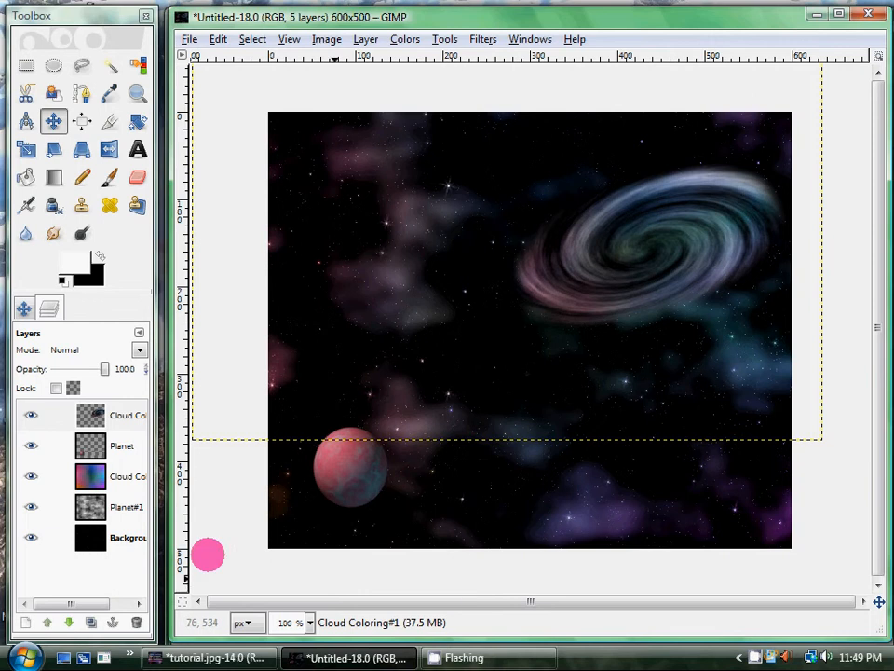
Create a transparent image-sized layer named Black hole coloring above the swirl layer
{"action": "left_click", "coordinate": [111, 416]}
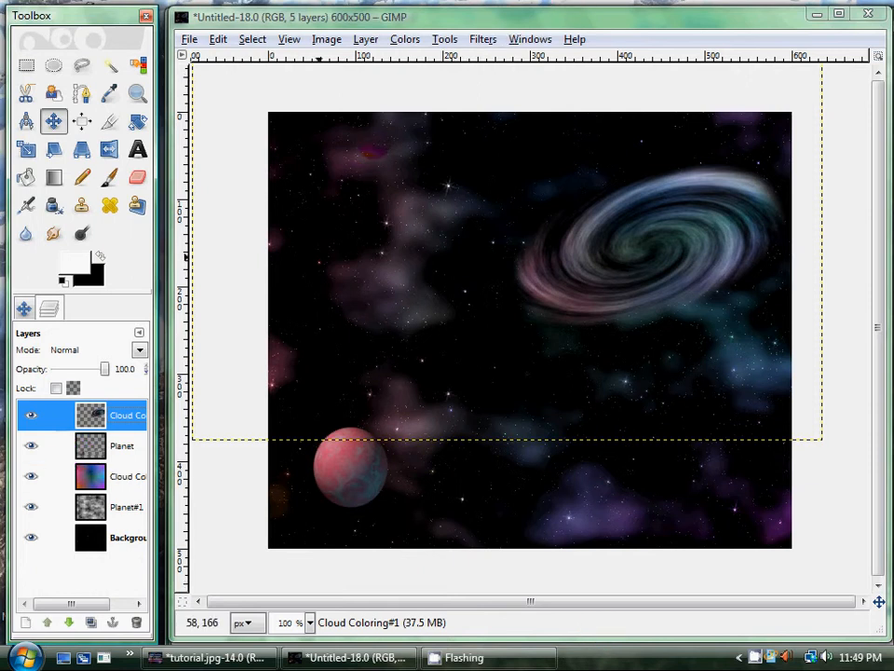
{"action": "left_click", "coordinate": [362, 40]}
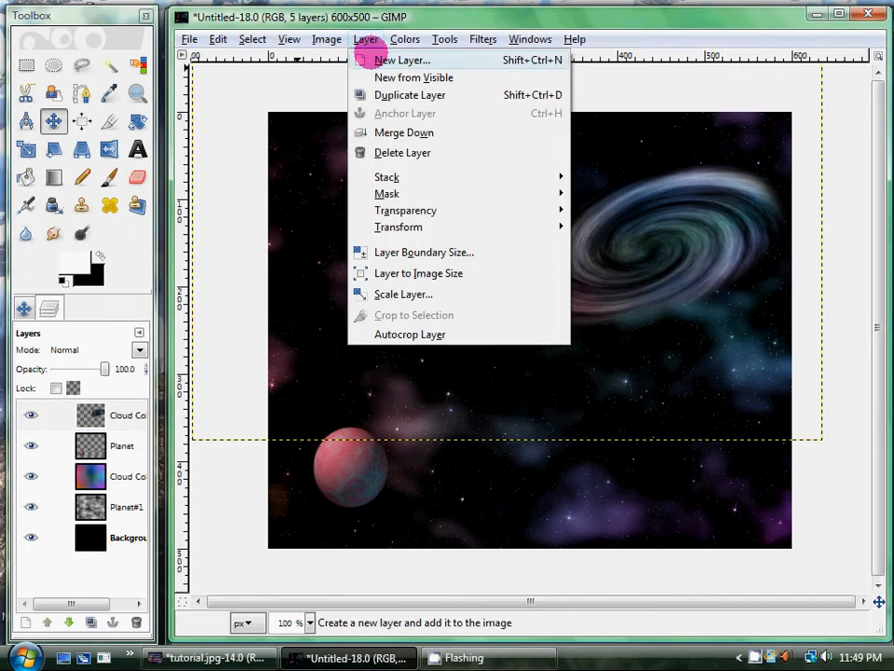
{"action": "left_click", "coordinate": [362, 58]}
{"action": "left_click", "coordinate": [211, 372]}
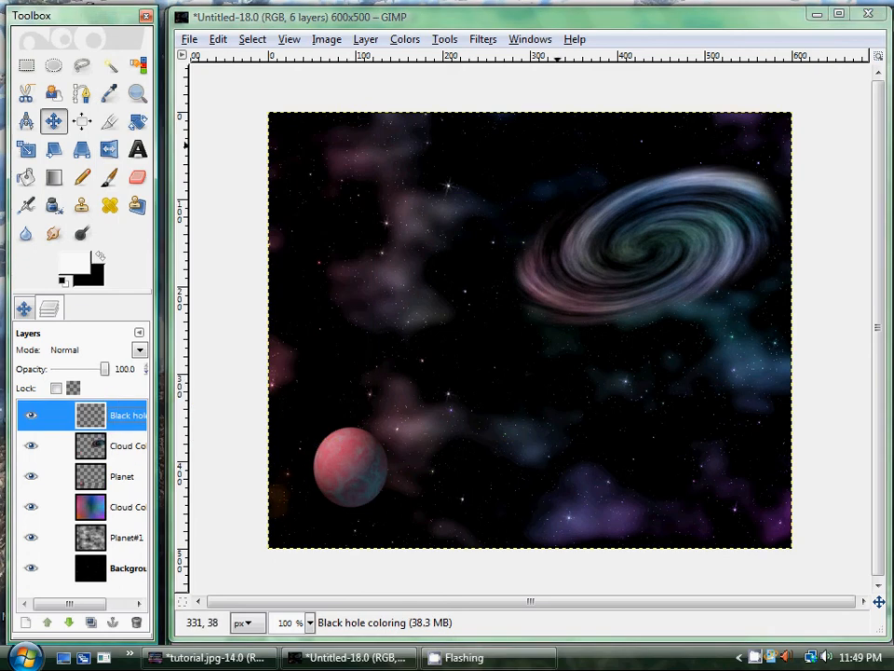
Start a Gradient Flare on the new layer, previewing the flare types and choosing Distant_Sun
{"action": "left_click", "coordinate": [483, 39]}
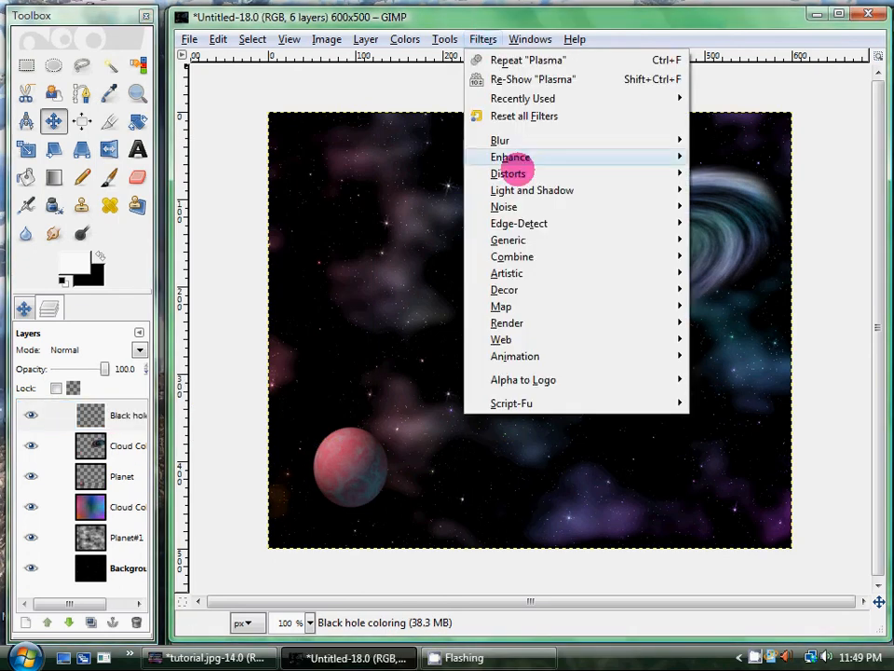
{"action": "mouse_move", "coordinate": [527, 136]}
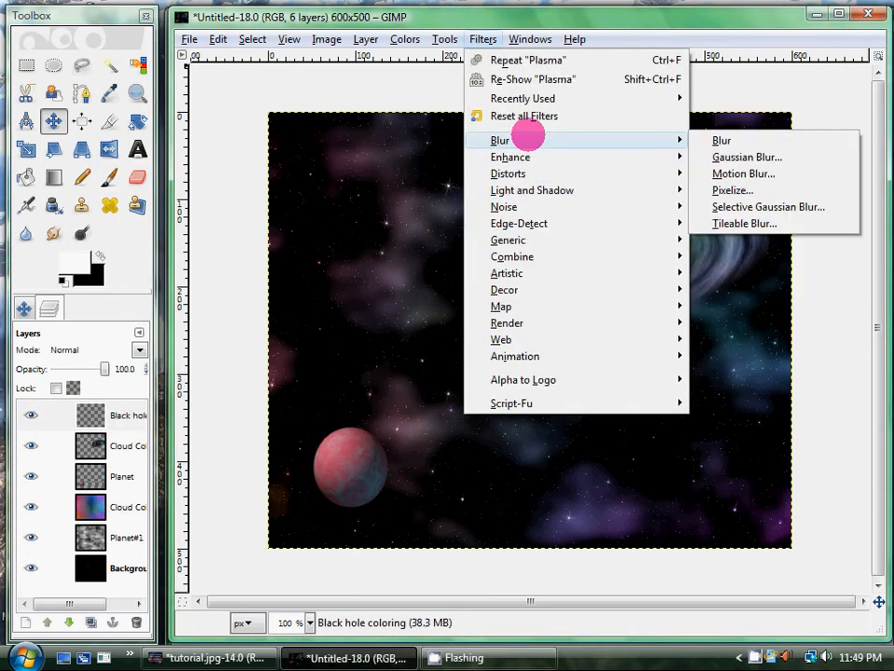
{"action": "mouse_move", "coordinate": [531, 190]}
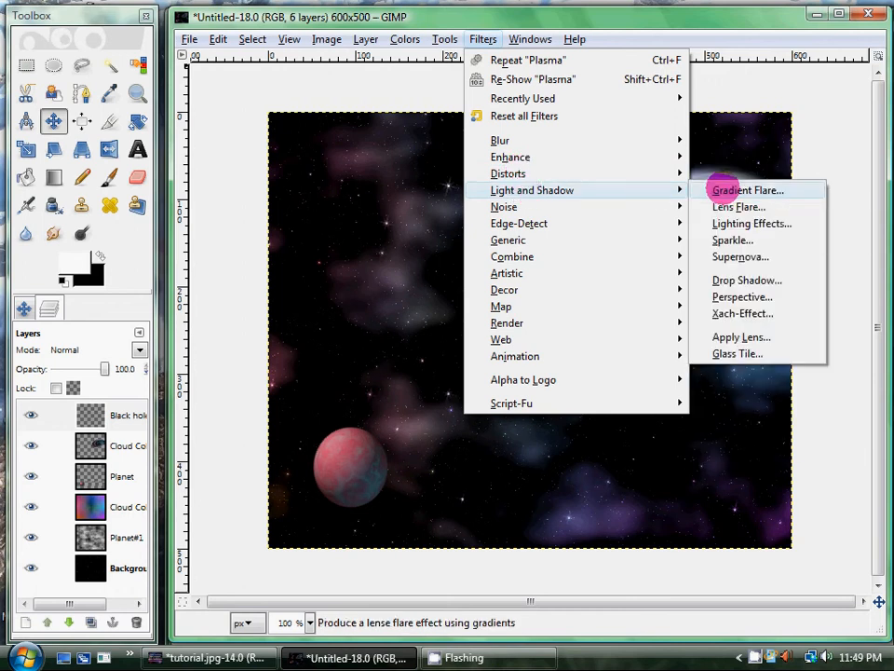
{"action": "left_click", "coordinate": [720, 190]}
{"action": "left_click", "coordinate": [408, 200]}
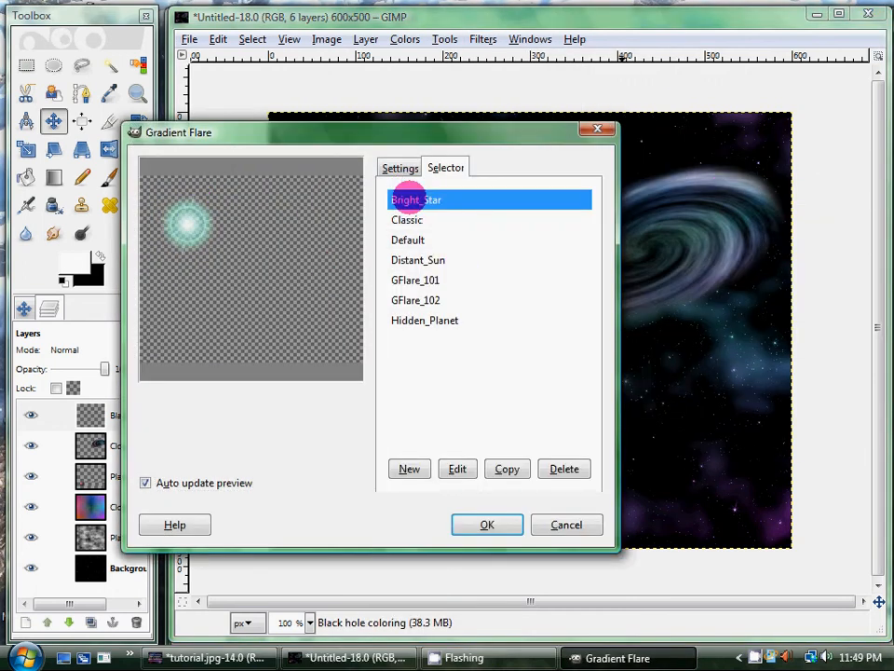
{"action": "left_click", "coordinate": [406, 220]}
{"action": "left_click", "coordinate": [407, 259]}
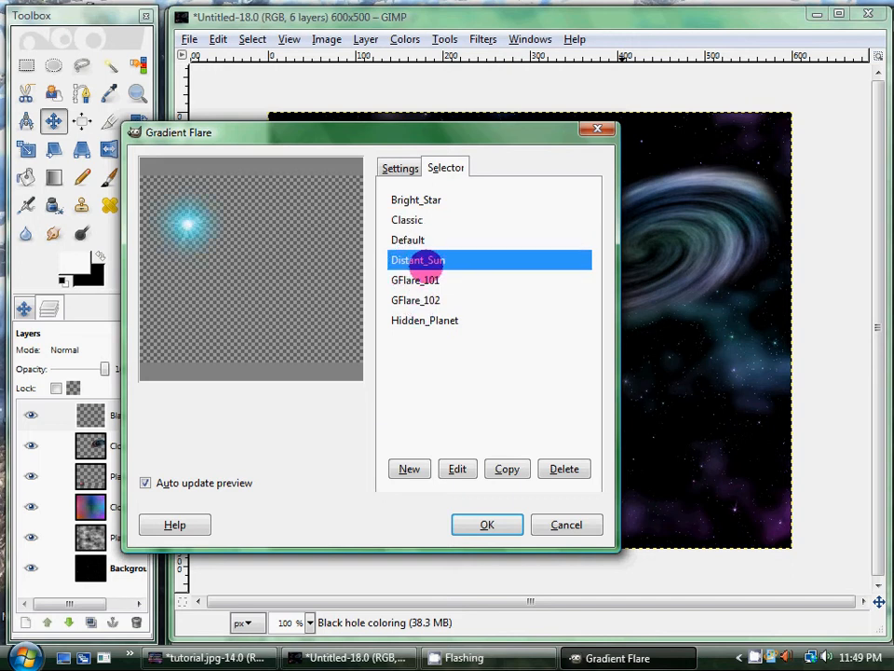
Set the flare's hue rotation to -2.3 for an orange sun and apply the Gradient Flare
{"action": "left_click", "coordinate": [403, 169]}
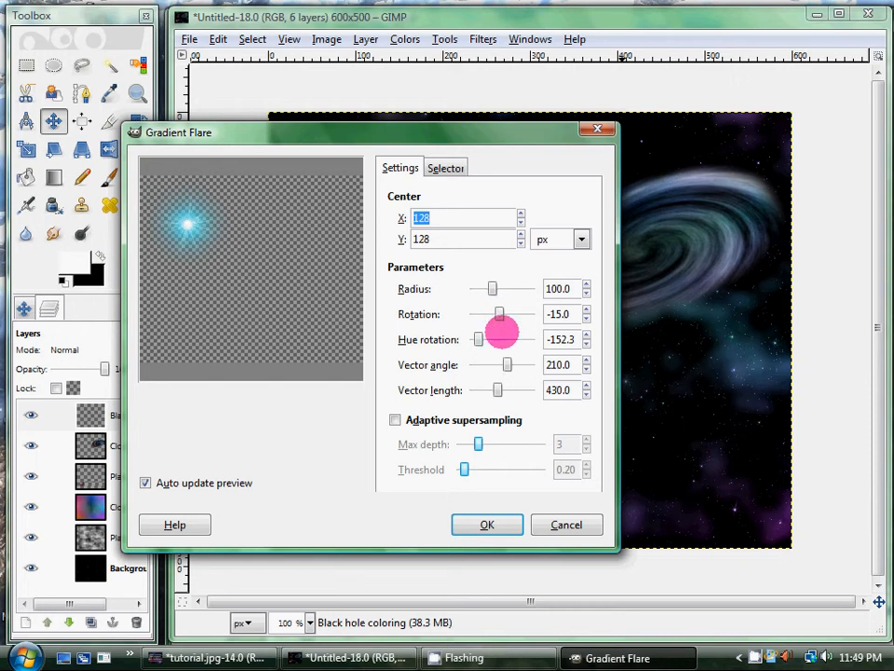
{"action": "left_click", "coordinate": [509, 340]}
{"action": "left_click", "coordinate": [509, 341]}
{"action": "left_click", "coordinate": [501, 345]}
{"action": "left_click", "coordinate": [517, 339]}
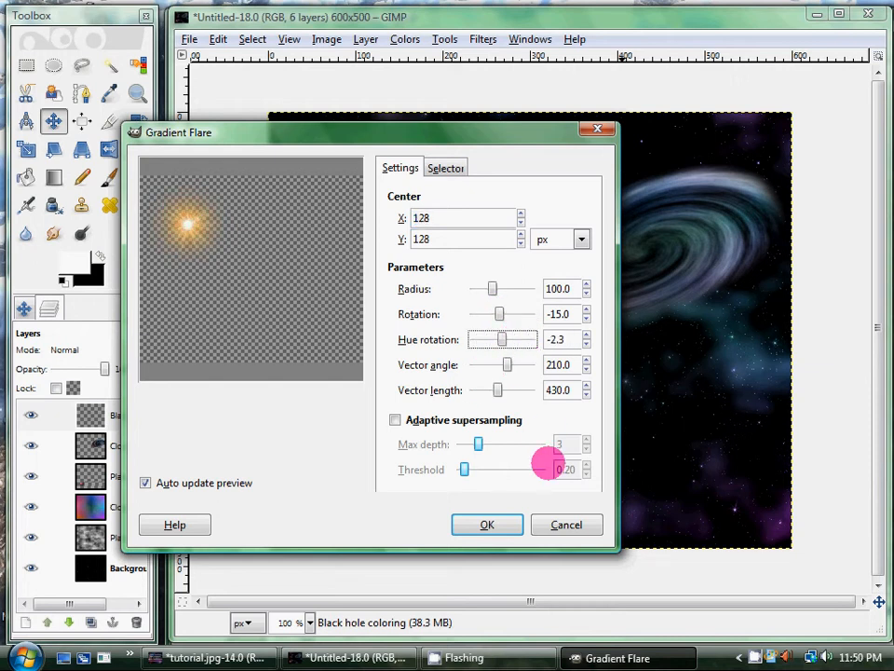
{"action": "left_click", "coordinate": [501, 522]}
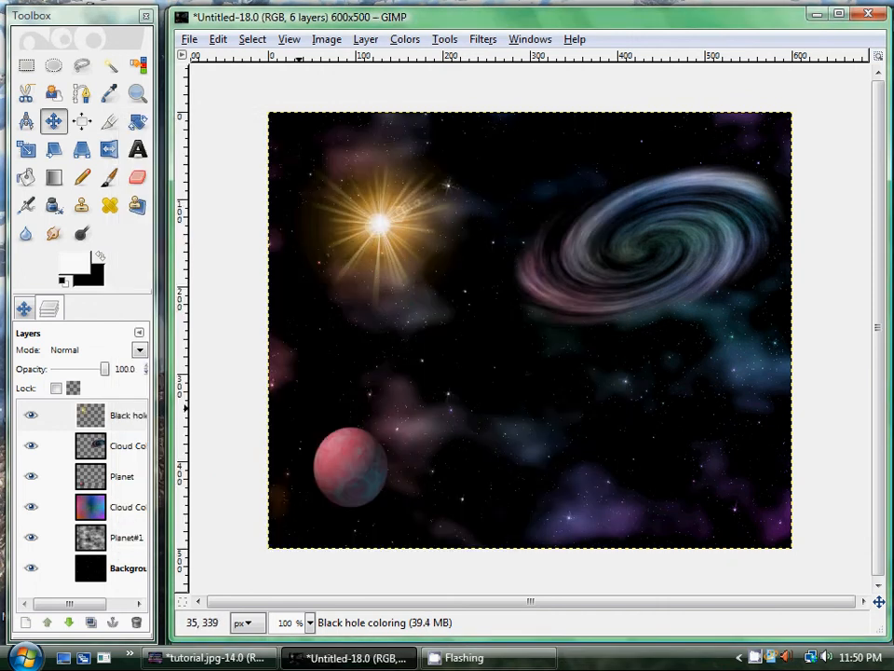
Move the sun flare layer about 30 px up and to the left, above the planet
{"action": "left_click", "coordinate": [130, 416]}
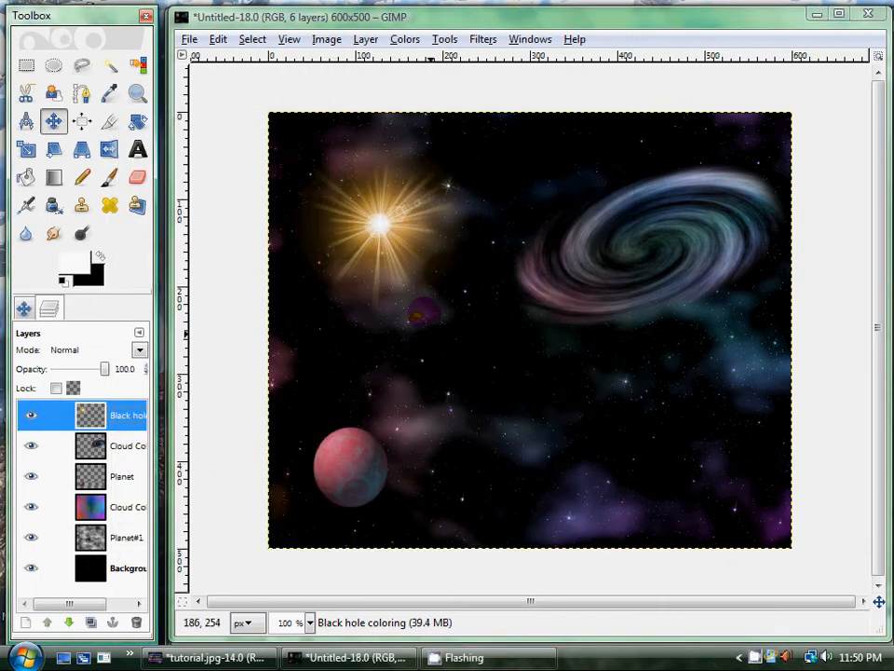
{"action": "left_click_drag", "start_coordinate": [383, 222], "coordinate": [348, 203]}
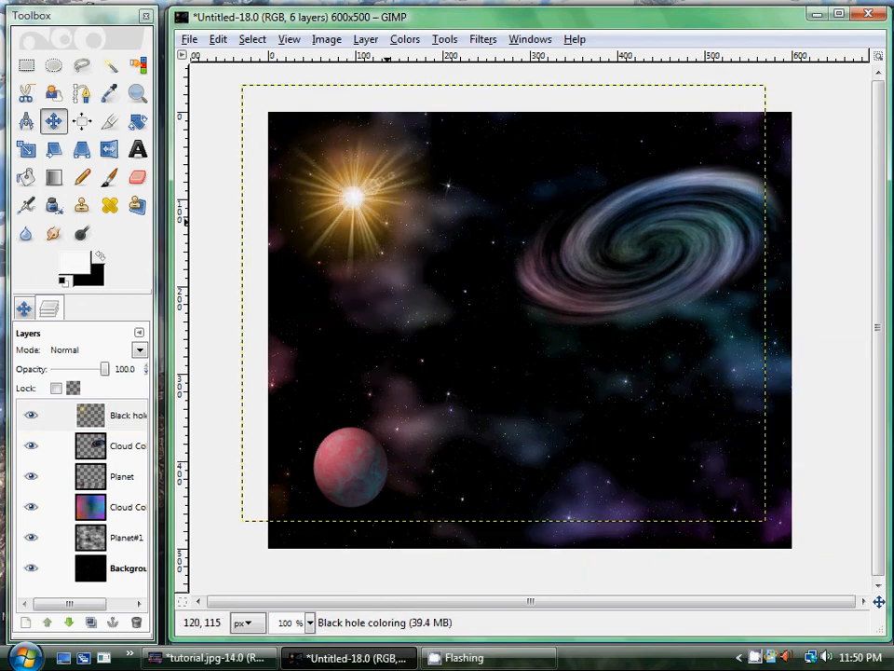